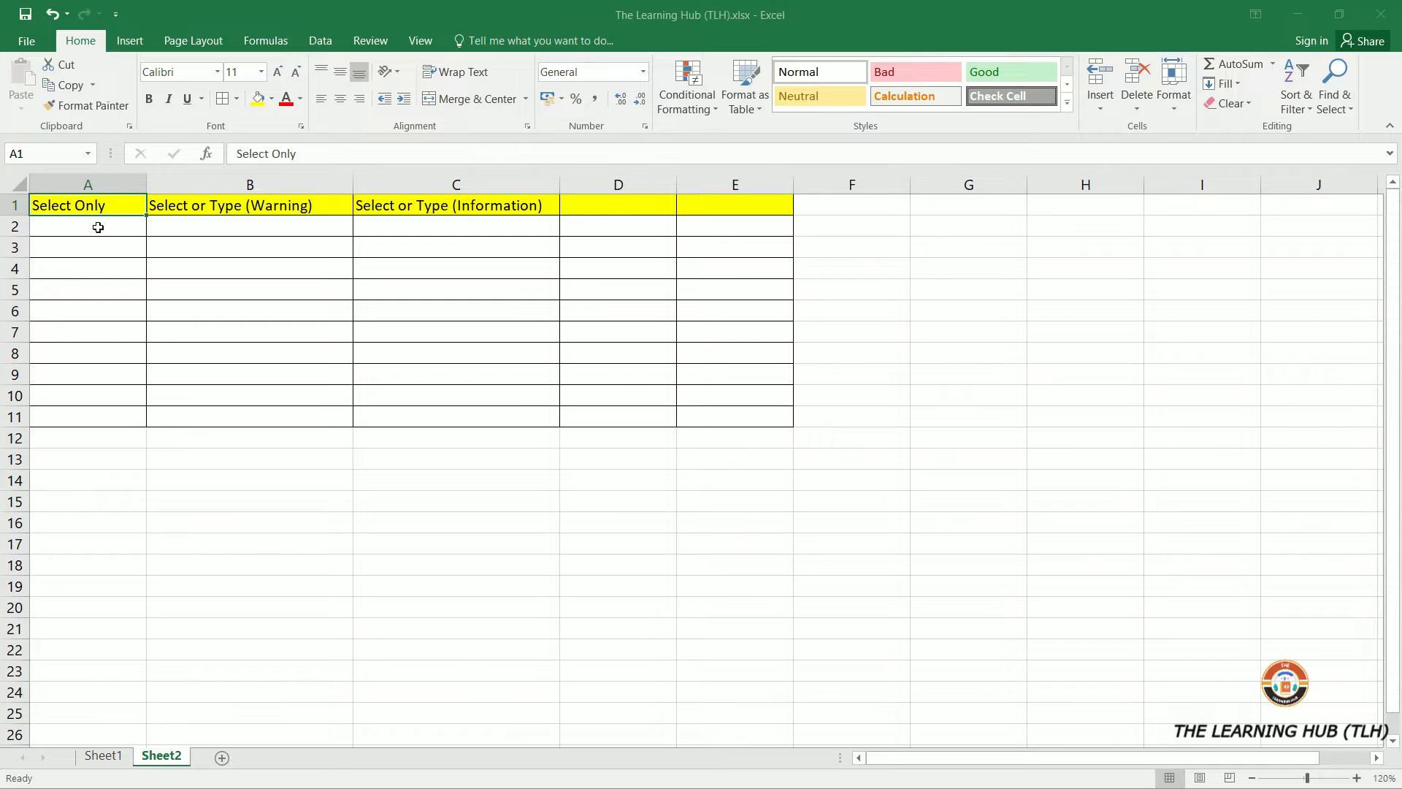
- Start a data validation rule for cells A2:A11 that allows values from a list
{"action": "left_click_drag", "start_coordinate": [97, 227], "coordinate": [93, 414]}
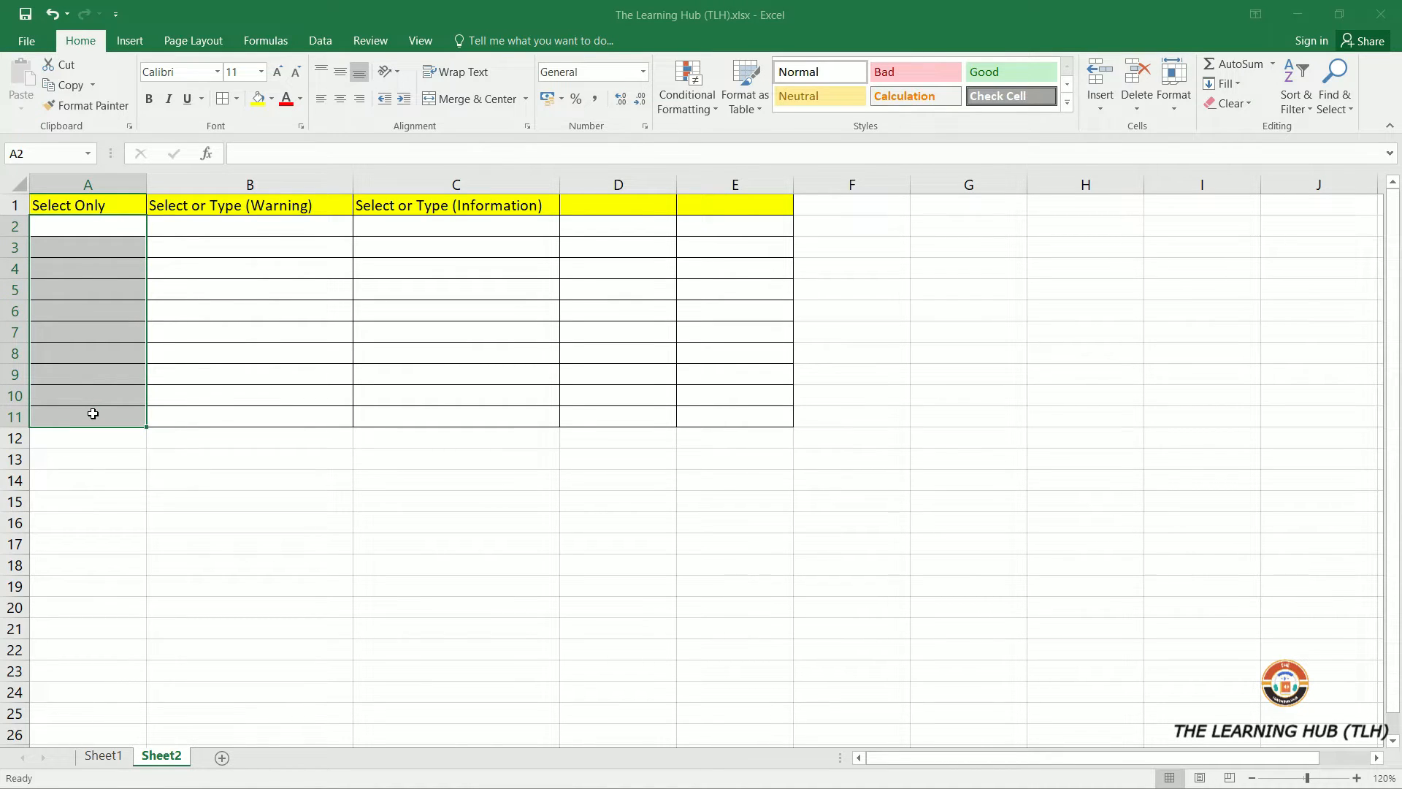
{"action": "left_click", "coordinate": [316, 42]}
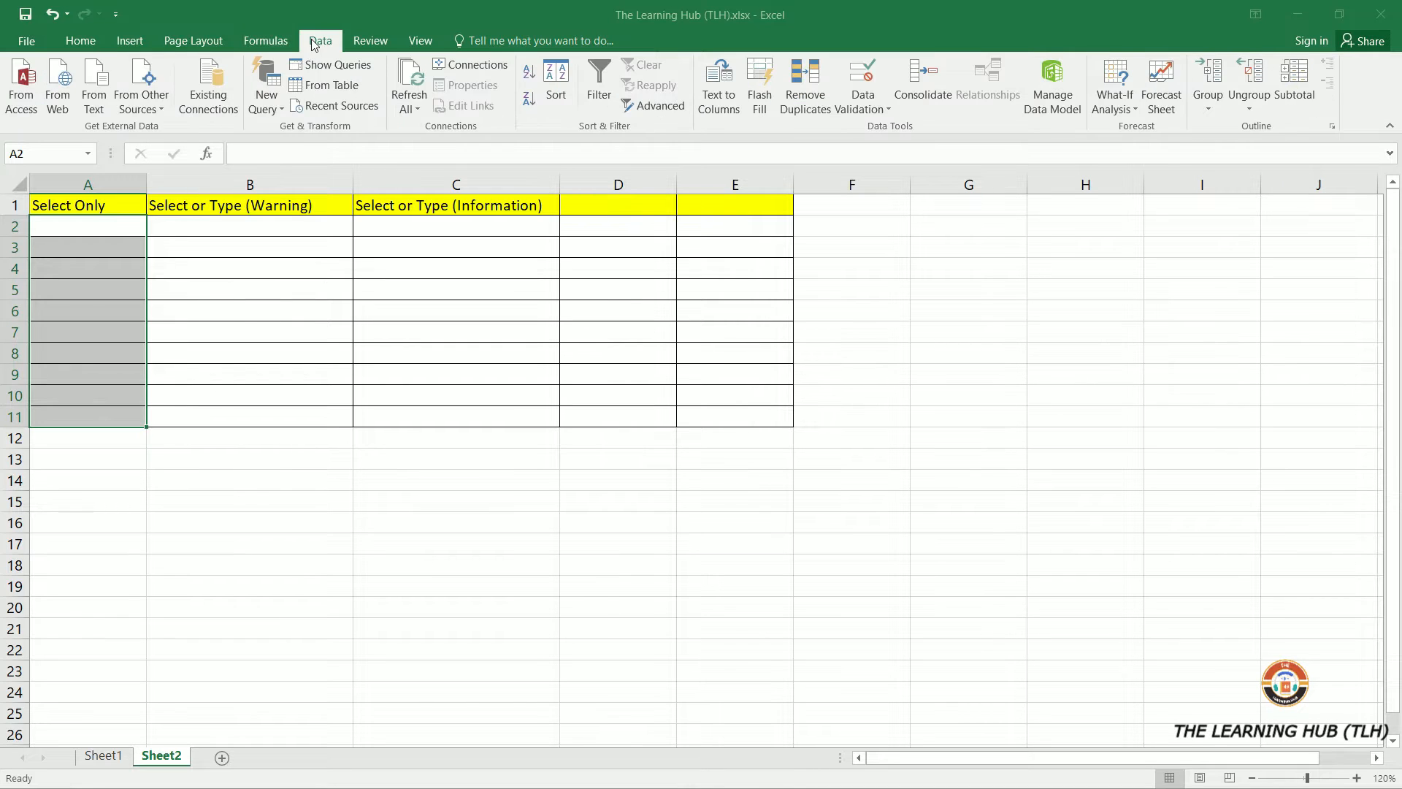
{"action": "left_click", "coordinate": [852, 104]}
{"action": "left_click", "coordinate": [870, 132]}
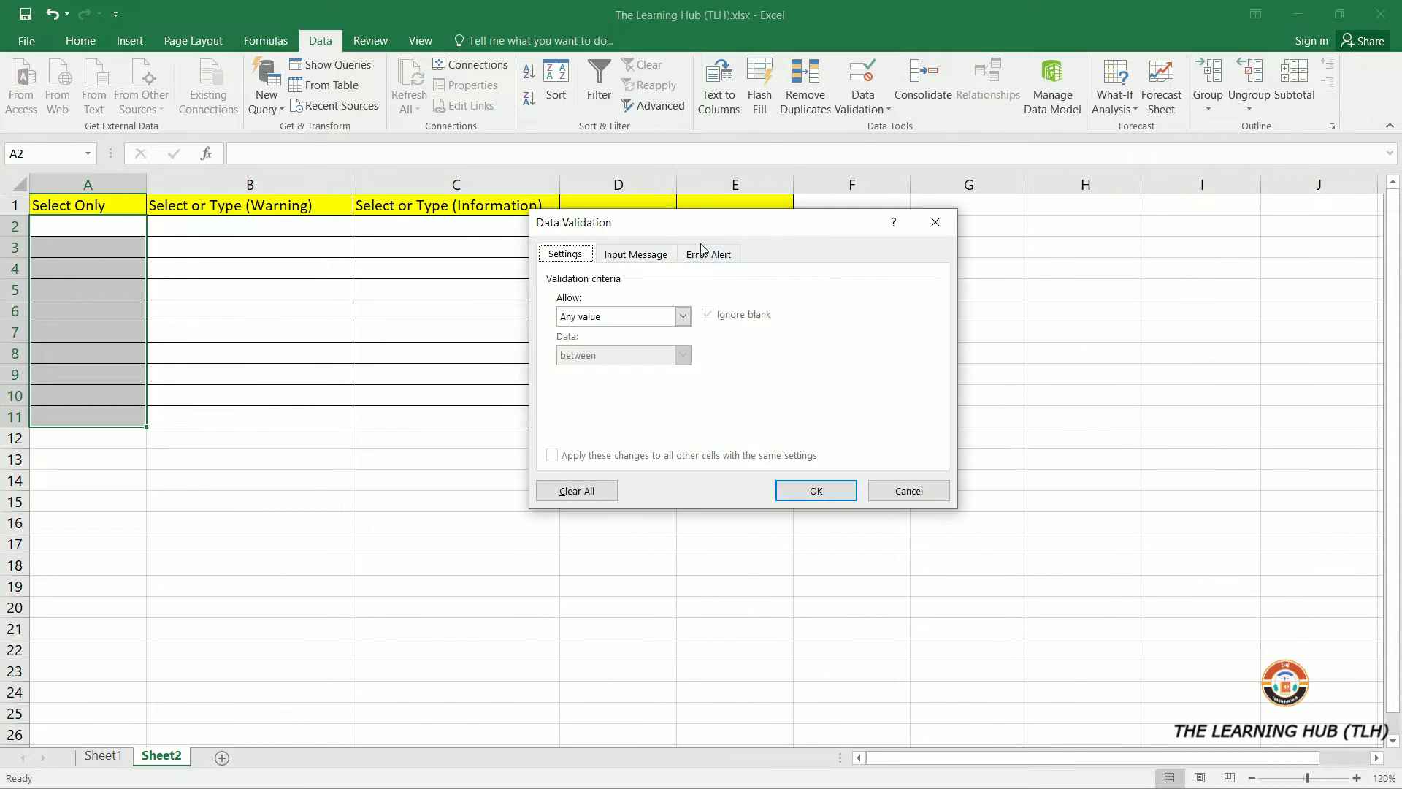
{"action": "left_click", "coordinate": [684, 317]}
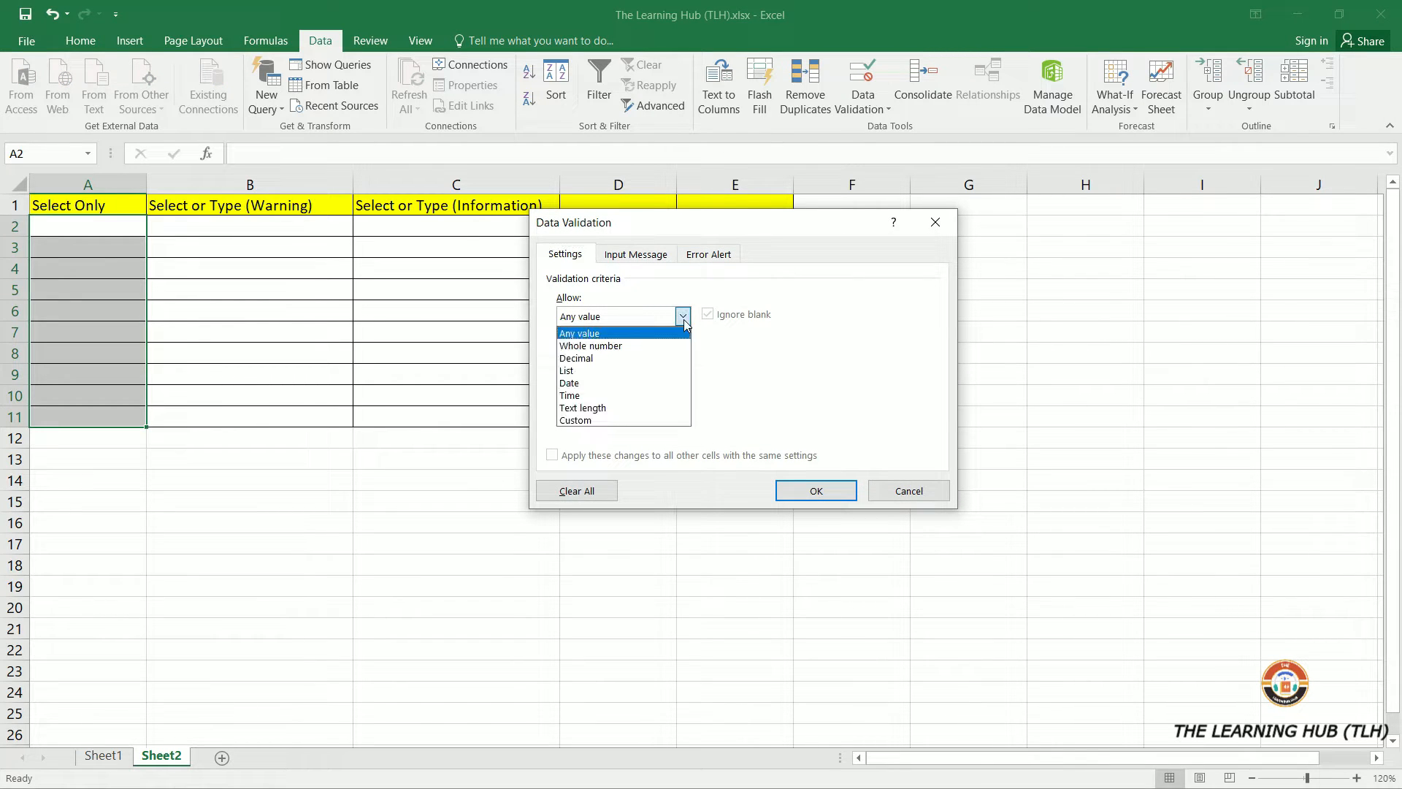
{"action": "left_click", "coordinate": [636, 378]}
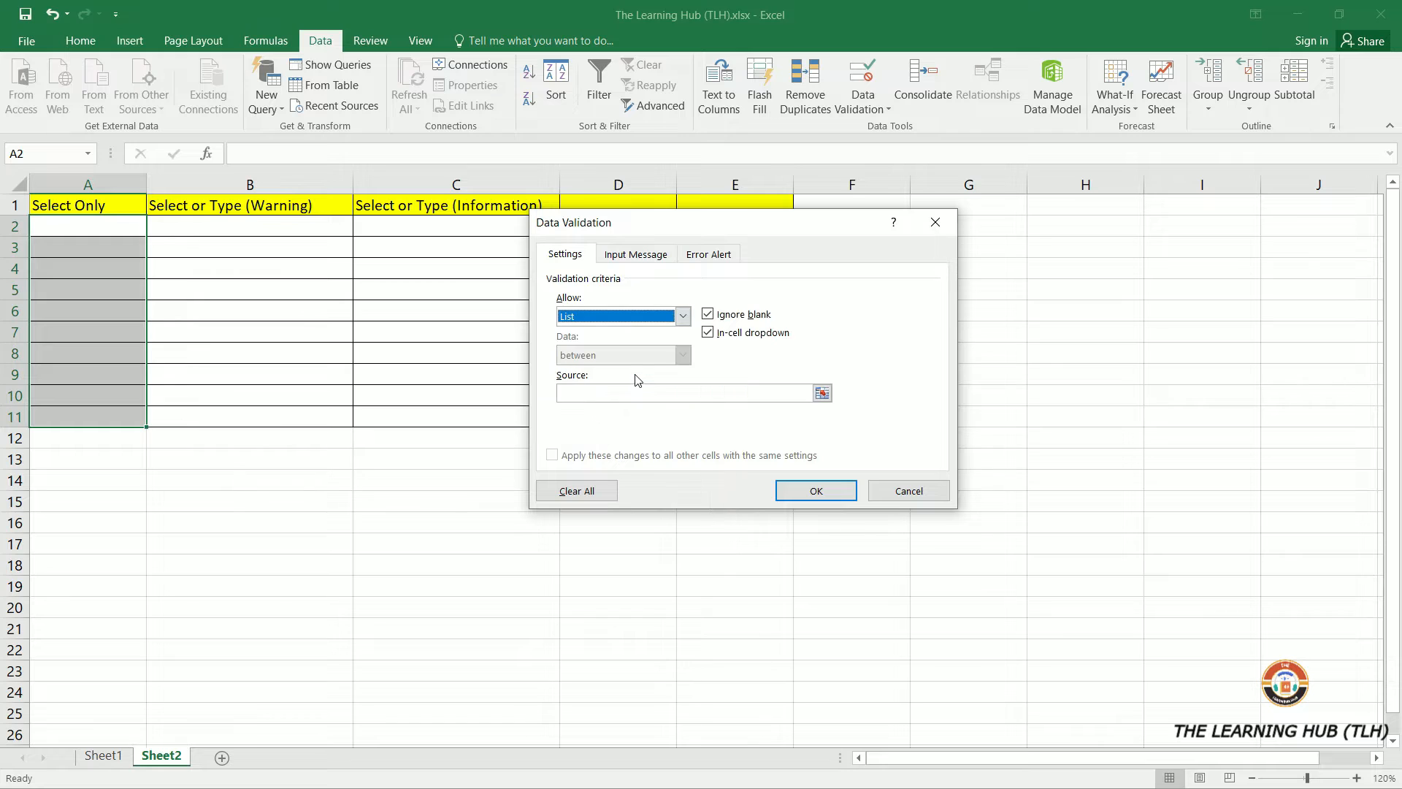
- Enter One, Two, Three, Four as the list source and apply the validation rule
{"action": "left_click", "coordinate": [592, 398]}
{"action": "type", "text": "One, "}
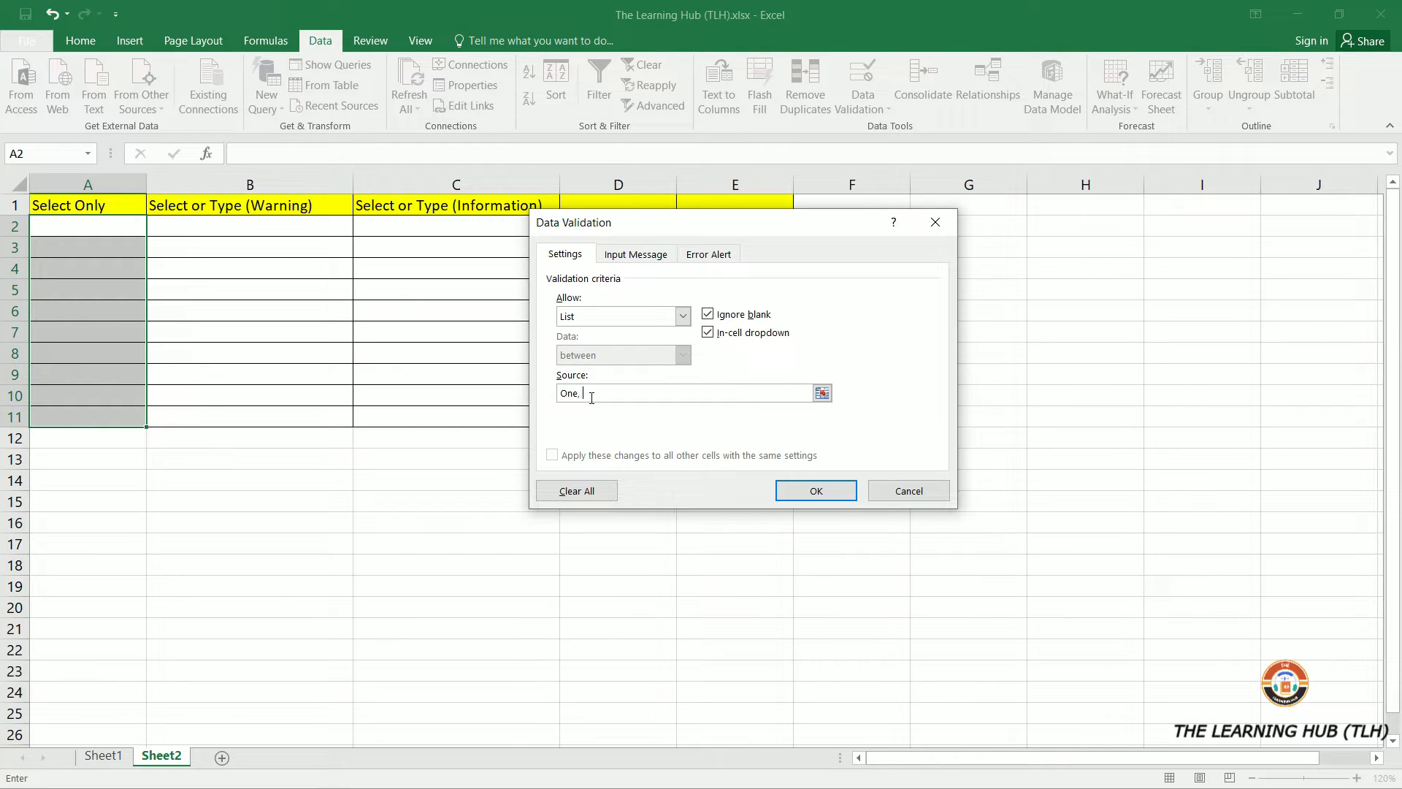
{"action": "type", "text": "Two, Three, Four"}
{"action": "left_click_drag", "start_coordinate": [682, 394], "coordinate": [561, 392]}
{"action": "left_click", "coordinate": [668, 395]}
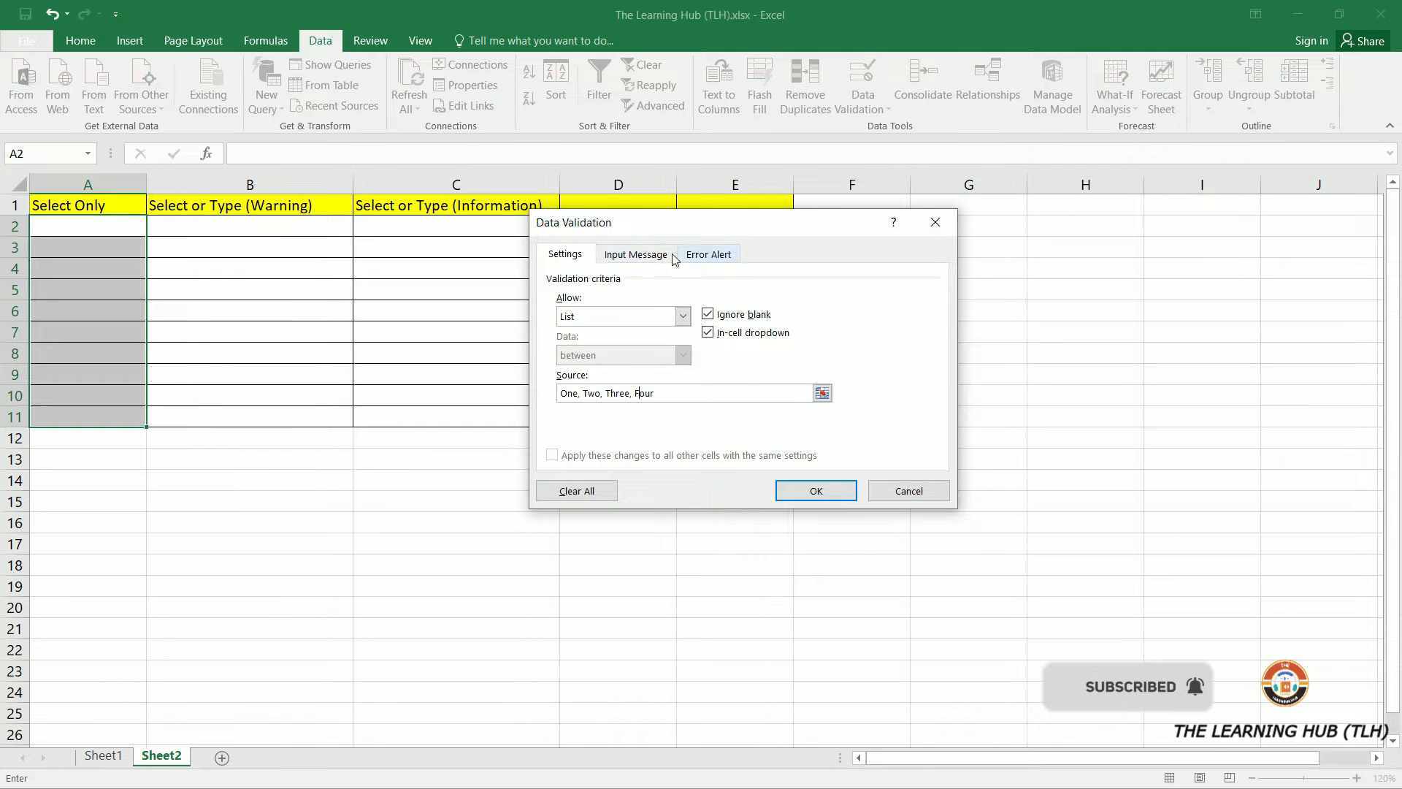
{"action": "left_click", "coordinate": [793, 490]}
{"action": "left_click", "coordinate": [197, 507]}
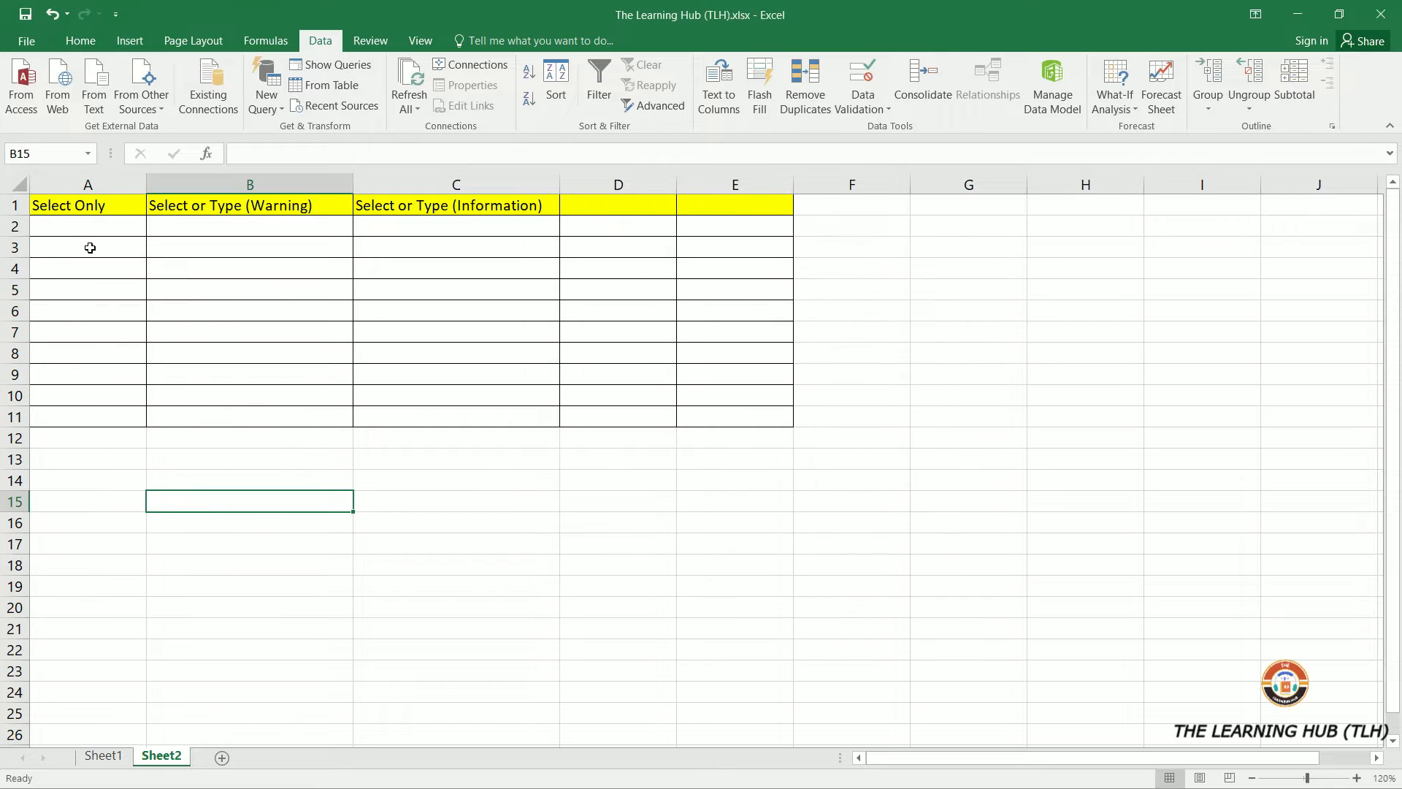
- Choose One from the validation list in both A2 and A3
{"action": "left_click", "coordinate": [90, 229]}
{"action": "left_click", "coordinate": [155, 228]}
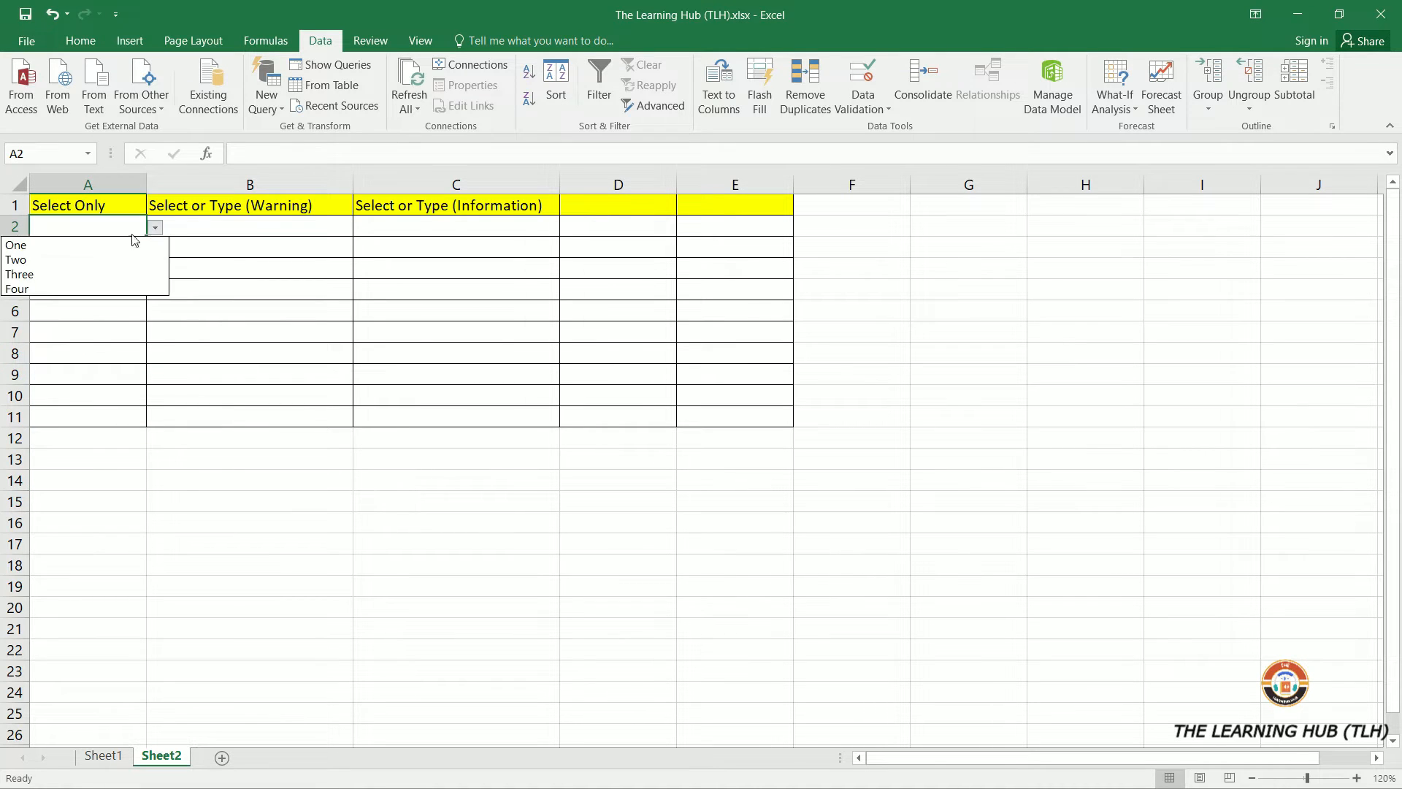
{"action": "left_click", "coordinate": [95, 250]}
{"action": "left_click", "coordinate": [85, 245]}
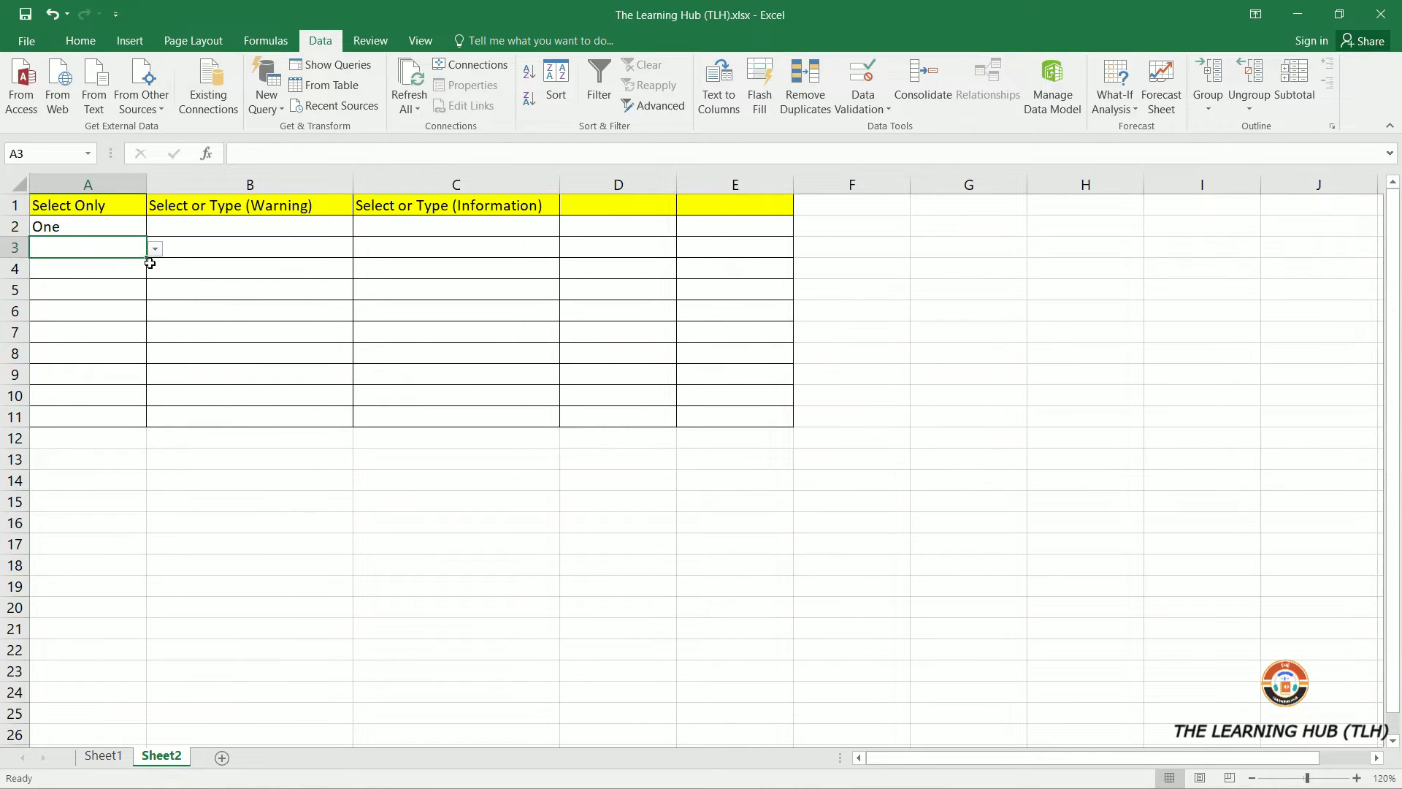
{"action": "left_click", "coordinate": [155, 249]}
{"action": "left_click", "coordinate": [87, 266]}
{"action": "left_click", "coordinate": [227, 288]}
{"action": "left_click", "coordinate": [75, 220]}
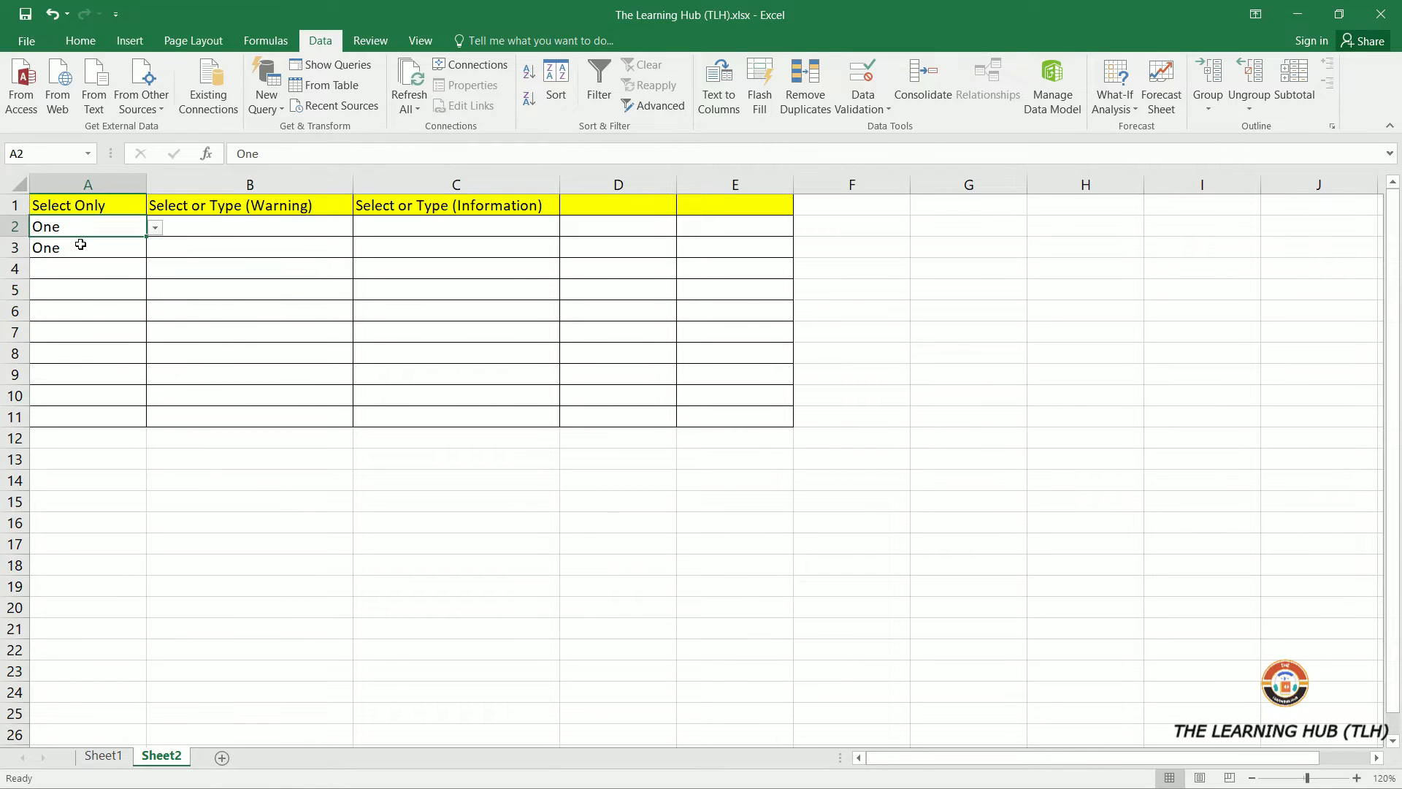
- Change cell A2 to Two using its validation list
{"action": "left_click", "coordinate": [70, 248]}
{"action": "left_click", "coordinate": [70, 227]}
{"action": "left_click", "coordinate": [60, 252]}
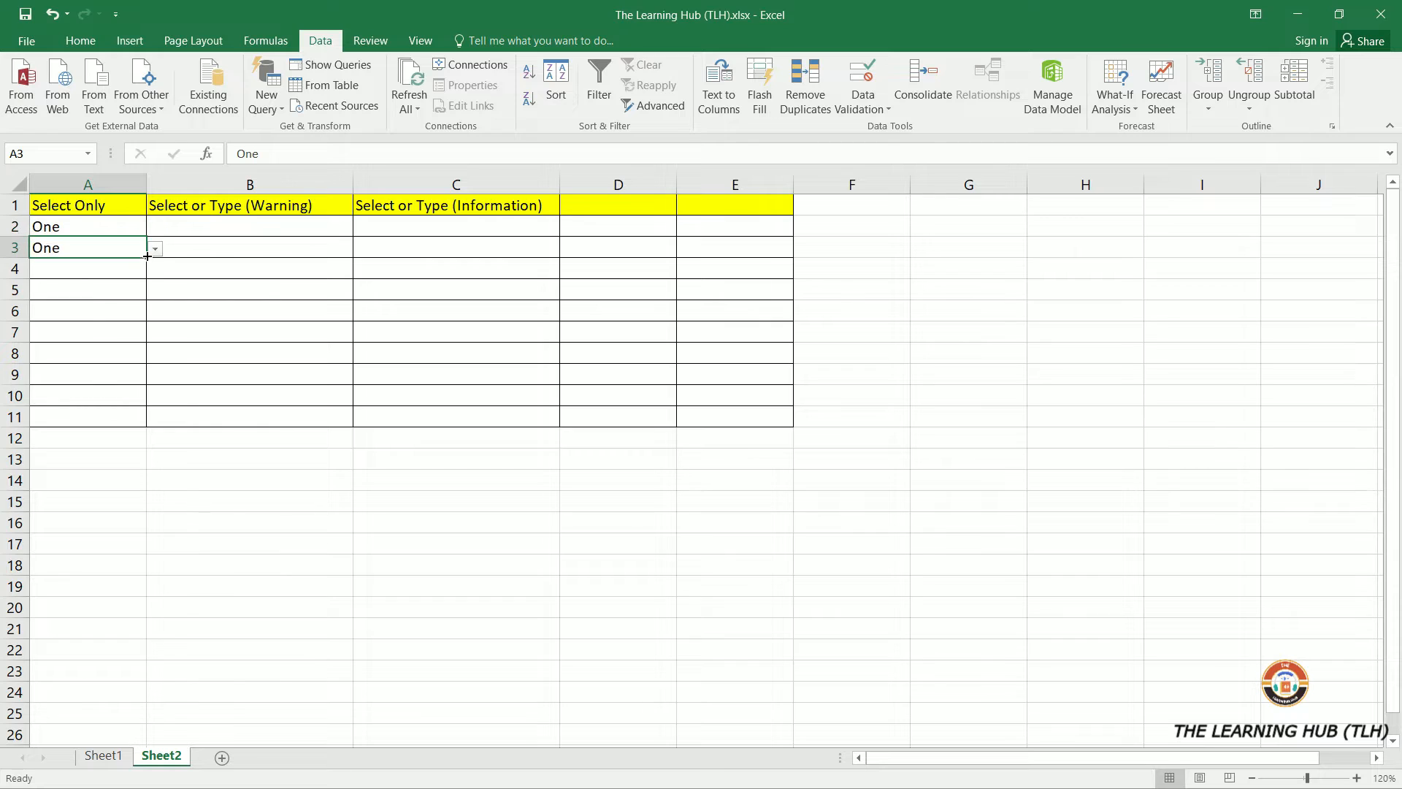
{"action": "left_click", "coordinate": [155, 249]}
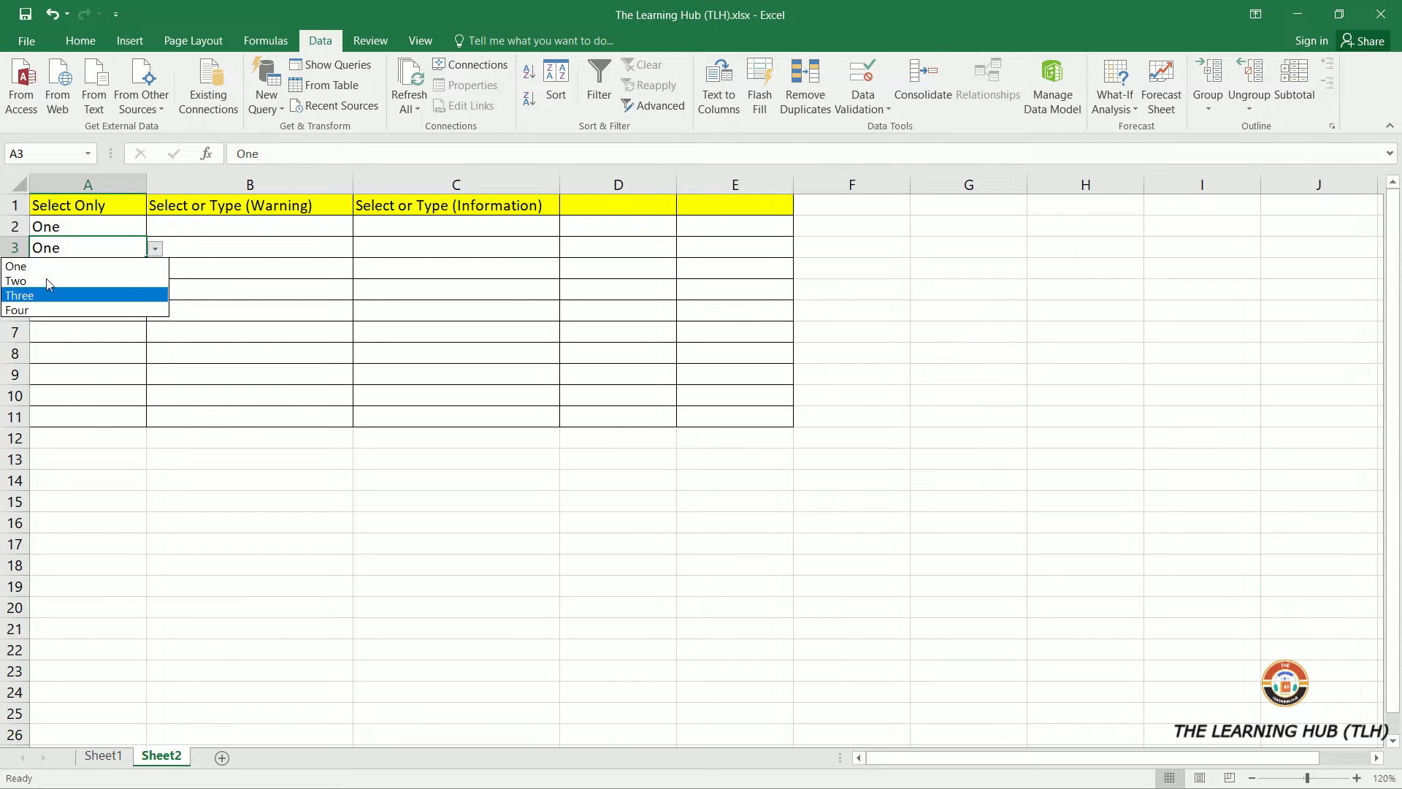
{"action": "left_click", "coordinate": [96, 376]}
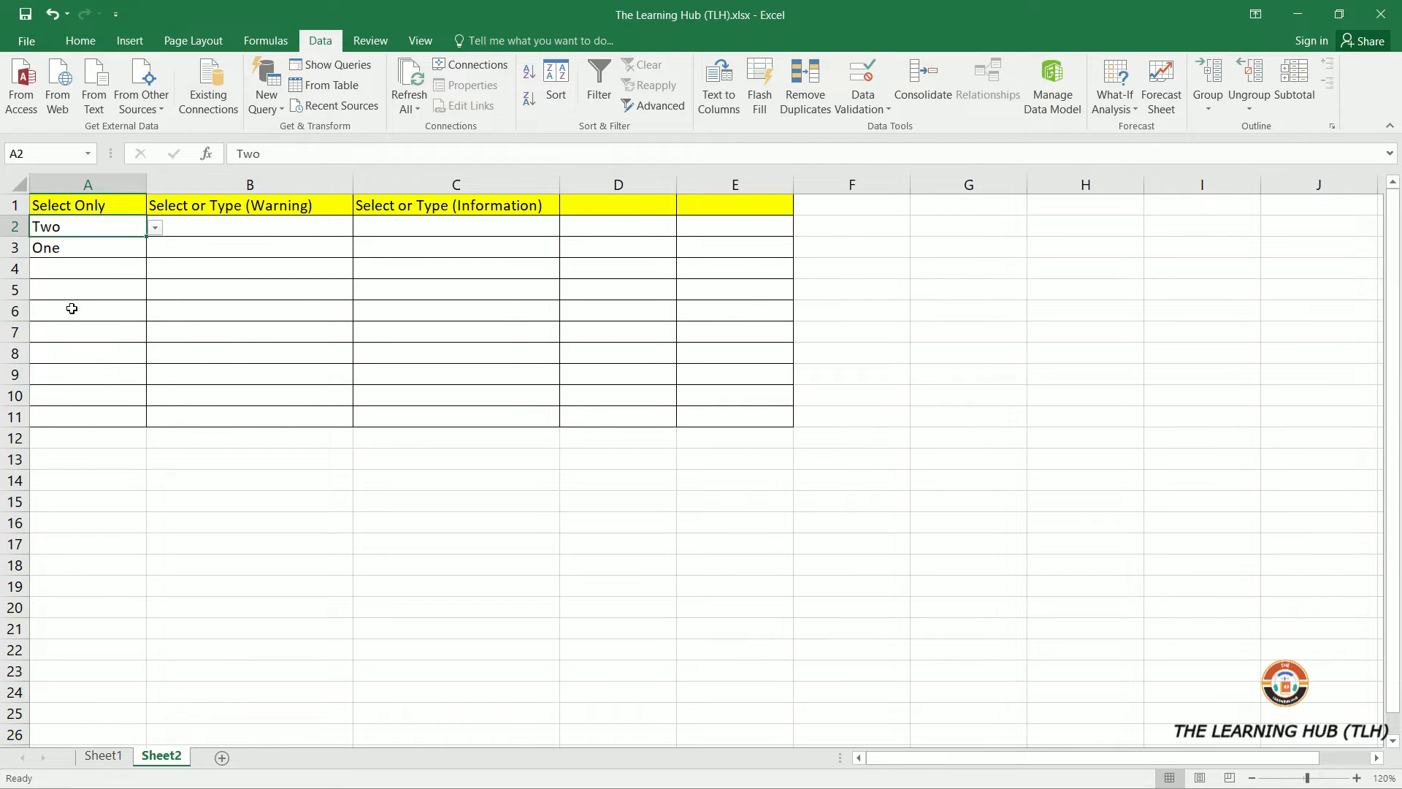
- Clear the test values from cells A2 and A3
{"action": "left_click", "coordinate": [77, 270]}
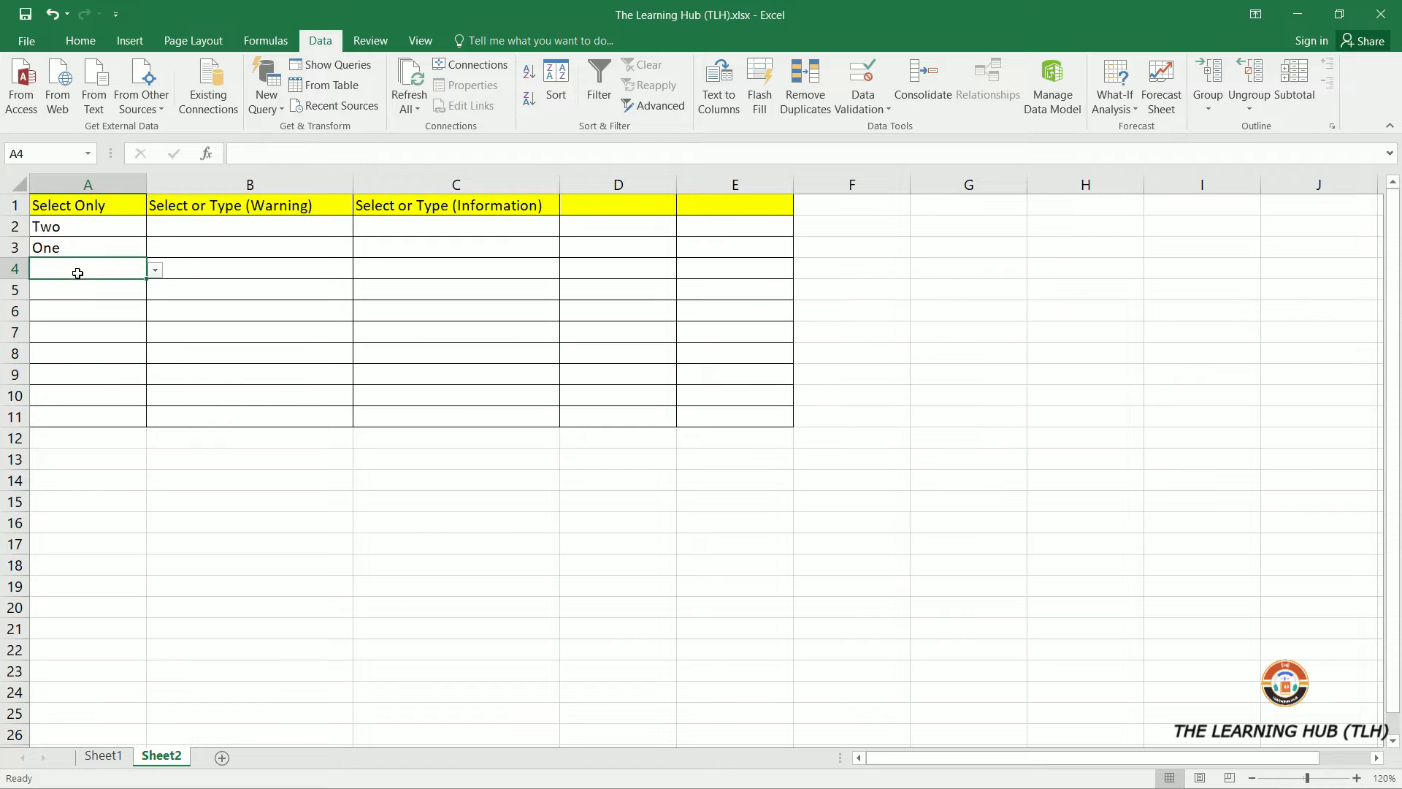
{"action": "key", "text": "shift+Up"}
{"action": "key", "text": "shift+Up"}
{"action": "key", "text": "Delete"}
{"action": "left_click", "coordinate": [133, 311]}
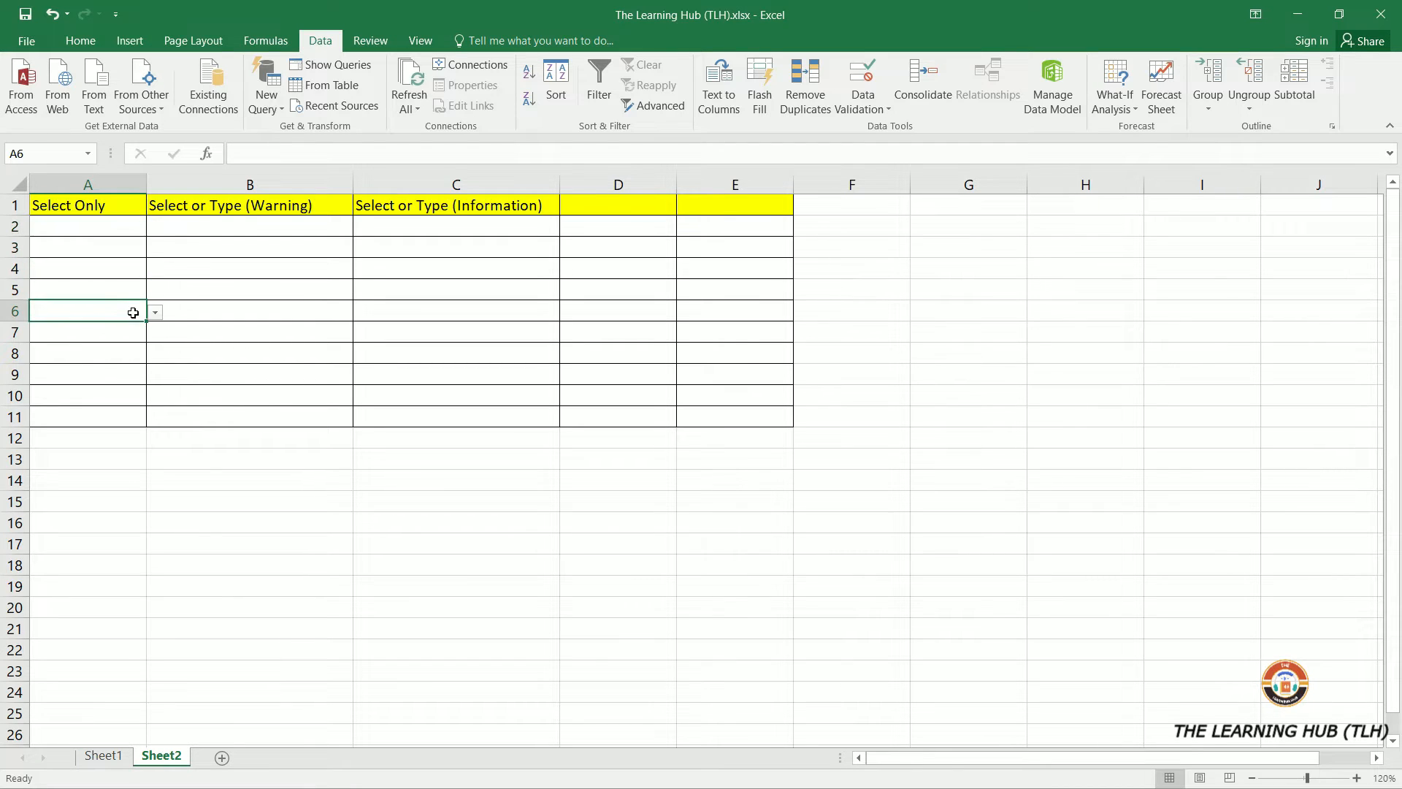
- Check the list options in A2 and try to enter the unlisted value Five there
{"action": "left_click", "coordinate": [127, 226]}
{"action": "left_click", "coordinate": [156, 228]}
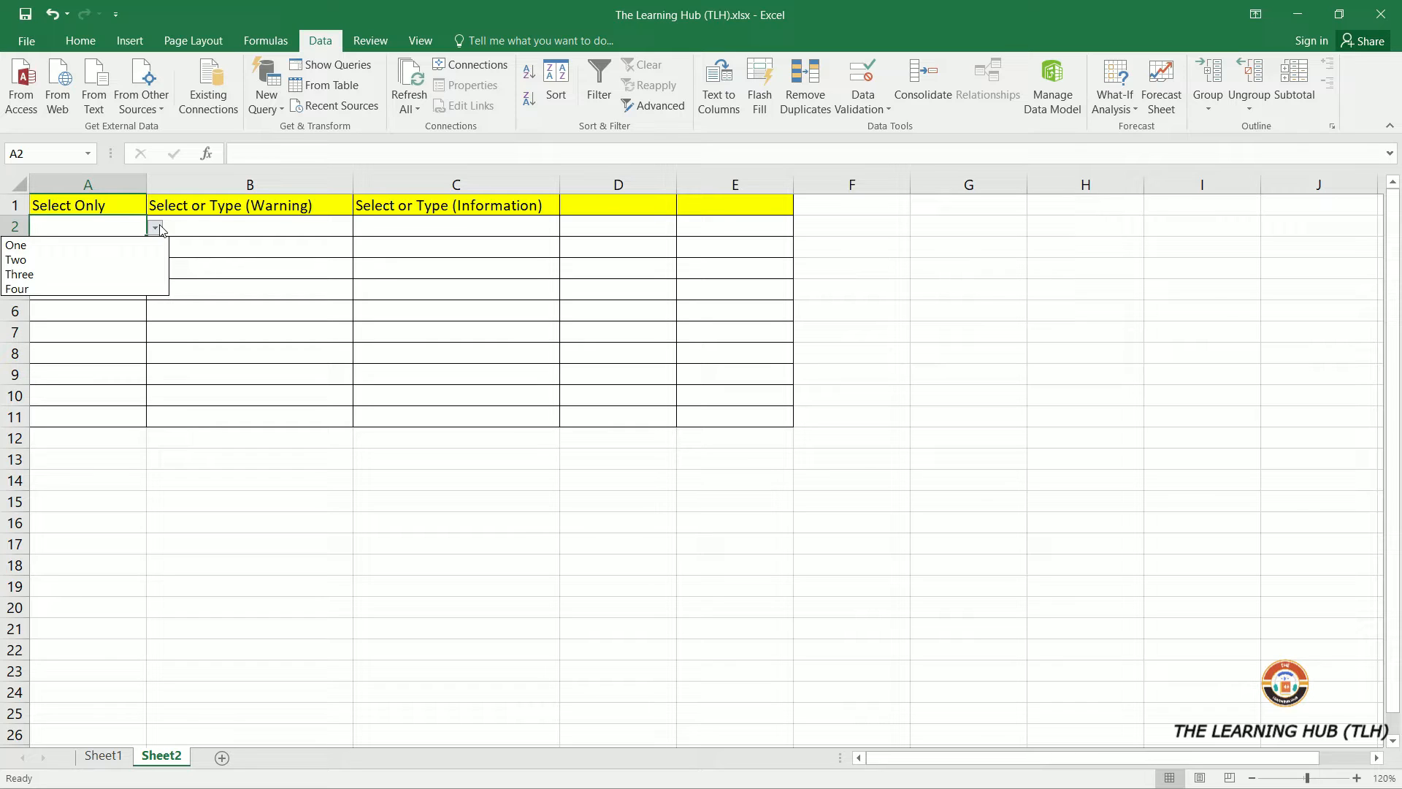
{"action": "left_click", "coordinate": [158, 229]}
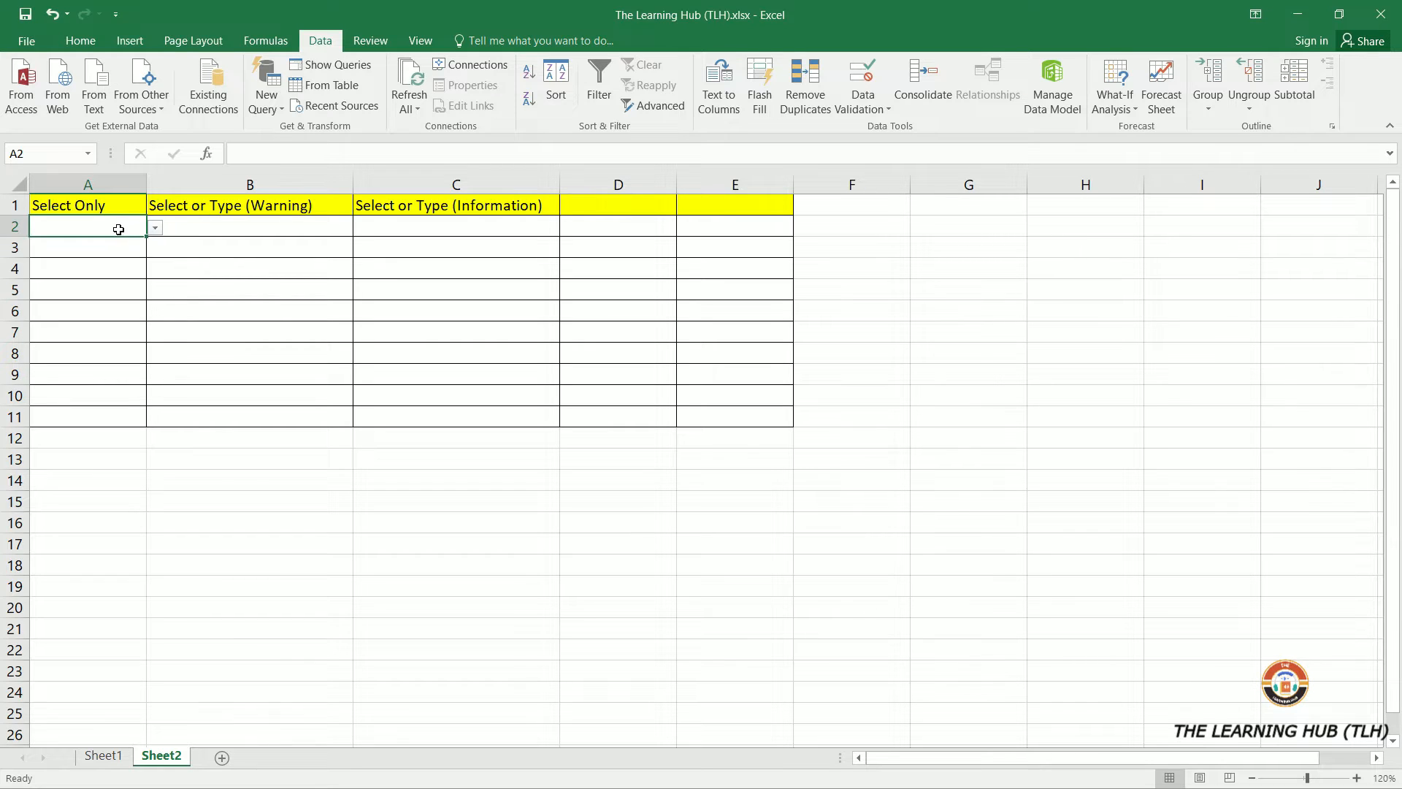
{"action": "left_click", "coordinate": [158, 229]}
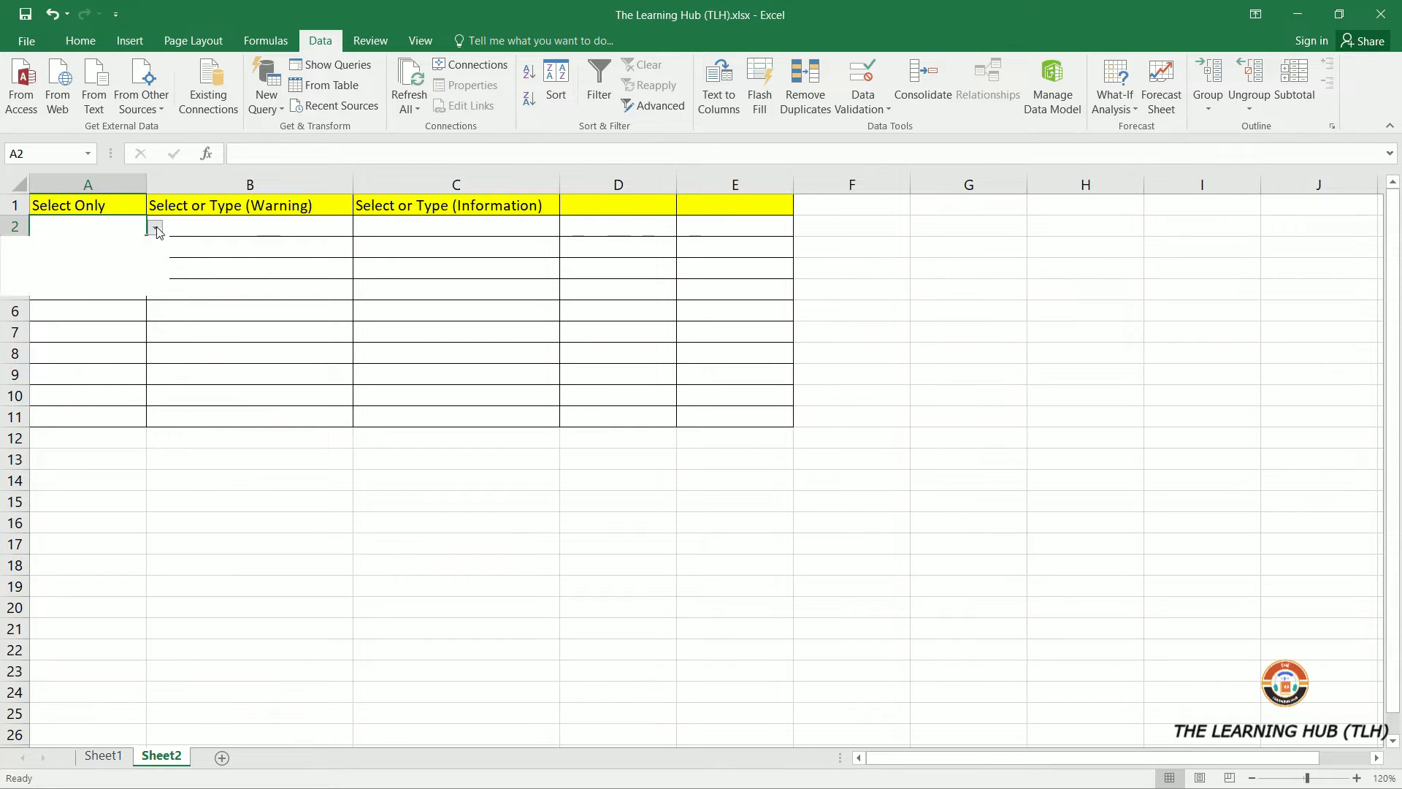
{"action": "left_click", "coordinate": [112, 228]}
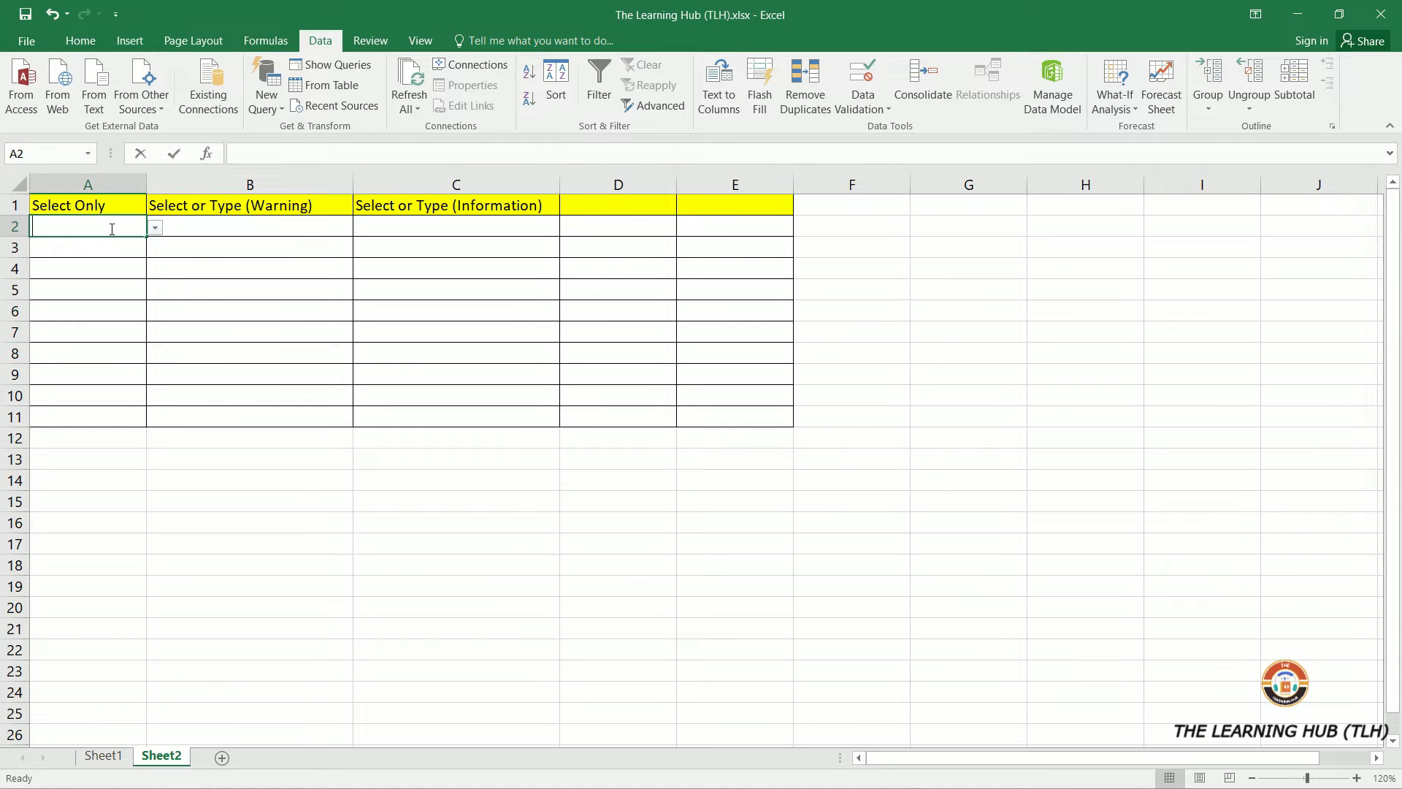
{"action": "type", "text": "Five"}
{"action": "key", "text": "Return"}
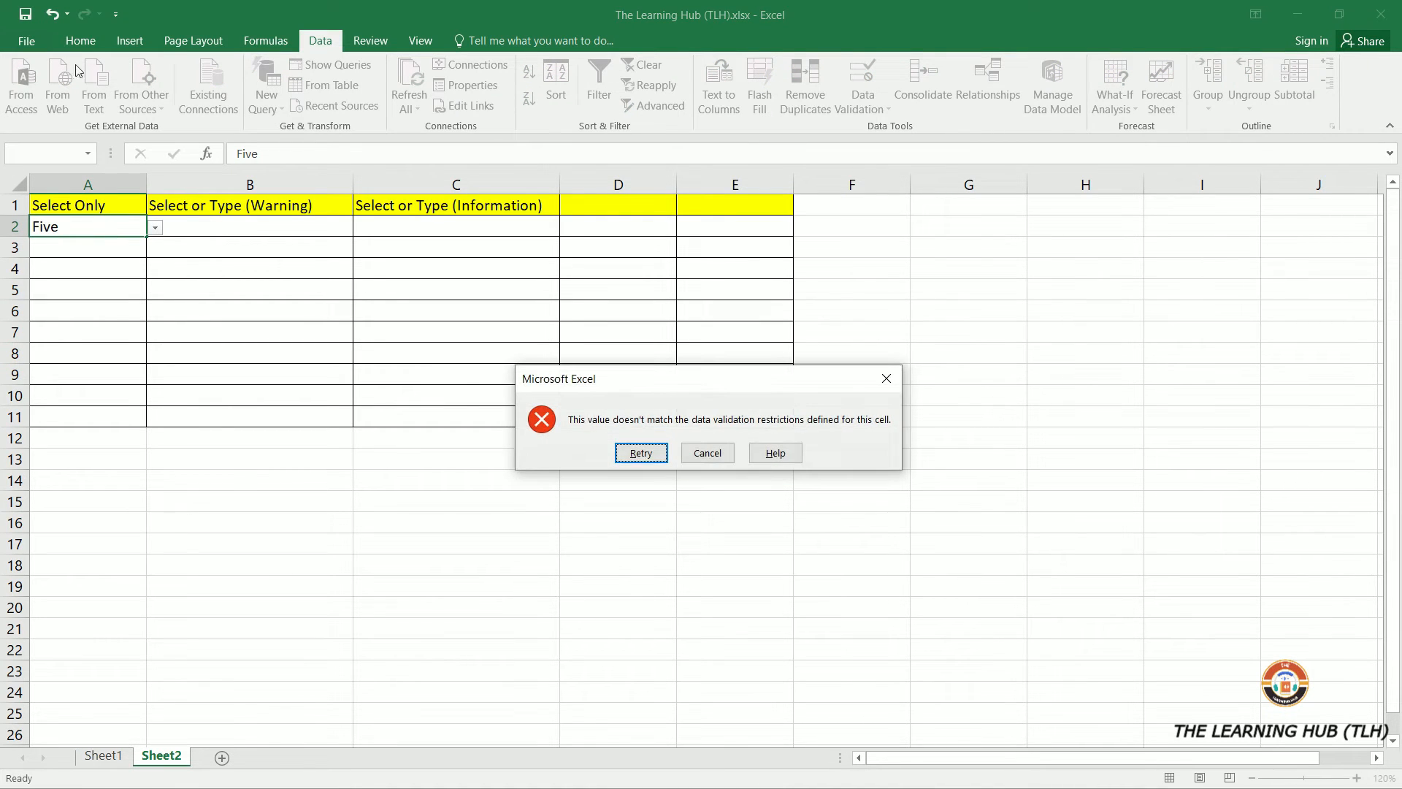
{"action": "left_click", "coordinate": [707, 454]}
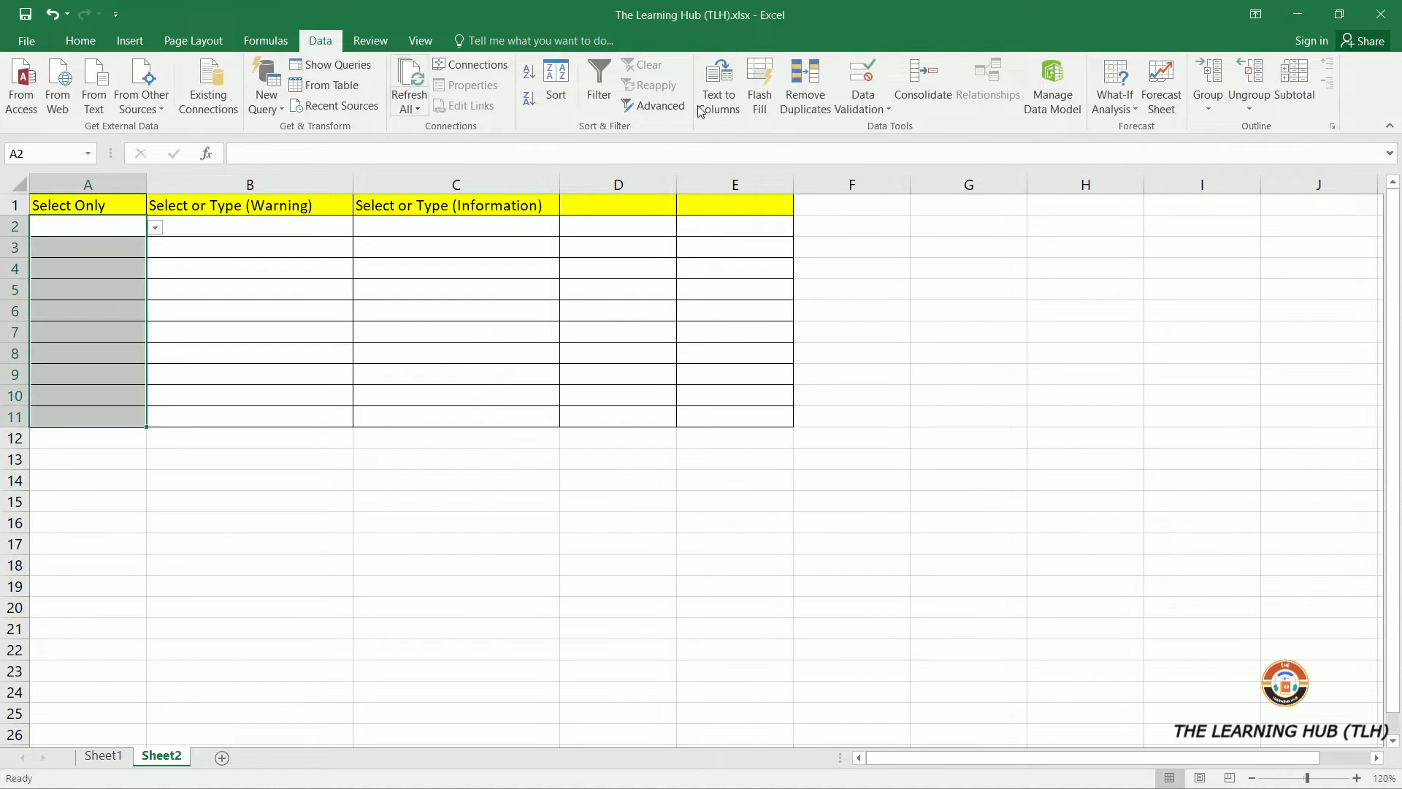
- Add an input message to A2:A11 with the title Error and the text "Please Select the value"
{"action": "left_click", "coordinate": [863, 109]}
{"action": "left_click", "coordinate": [895, 127]}
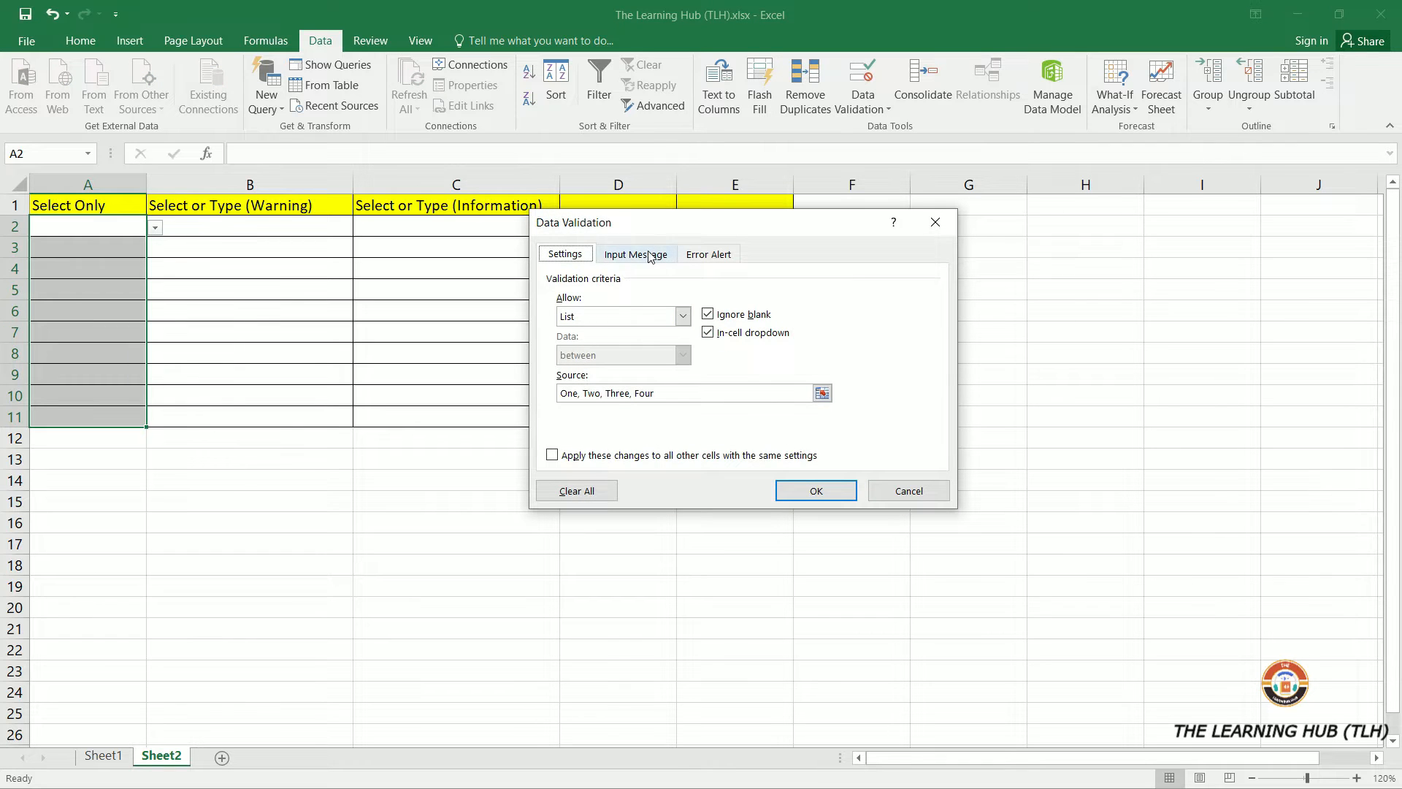
{"action": "left_click", "coordinate": [649, 256]}
{"action": "left_click", "coordinate": [617, 342]}
{"action": "type", "text": "Error"}
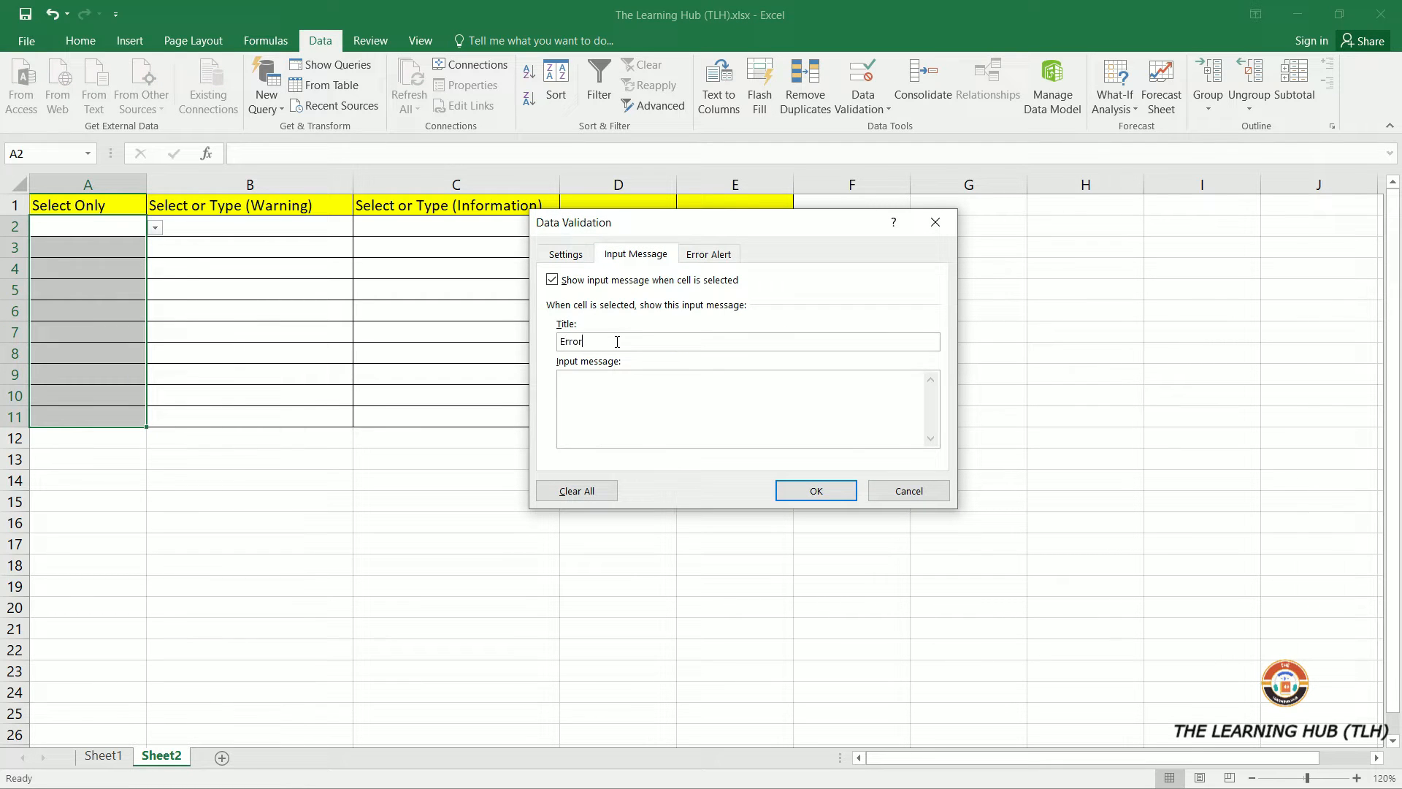
{"action": "key", "text": "Tab"}
{"action": "type", "text": "Plee"}
{"action": "type", "text": "se Selectthe value"}
{"action": "left_click_drag", "start_coordinate": [678, 385], "coordinate": [414, 368]}
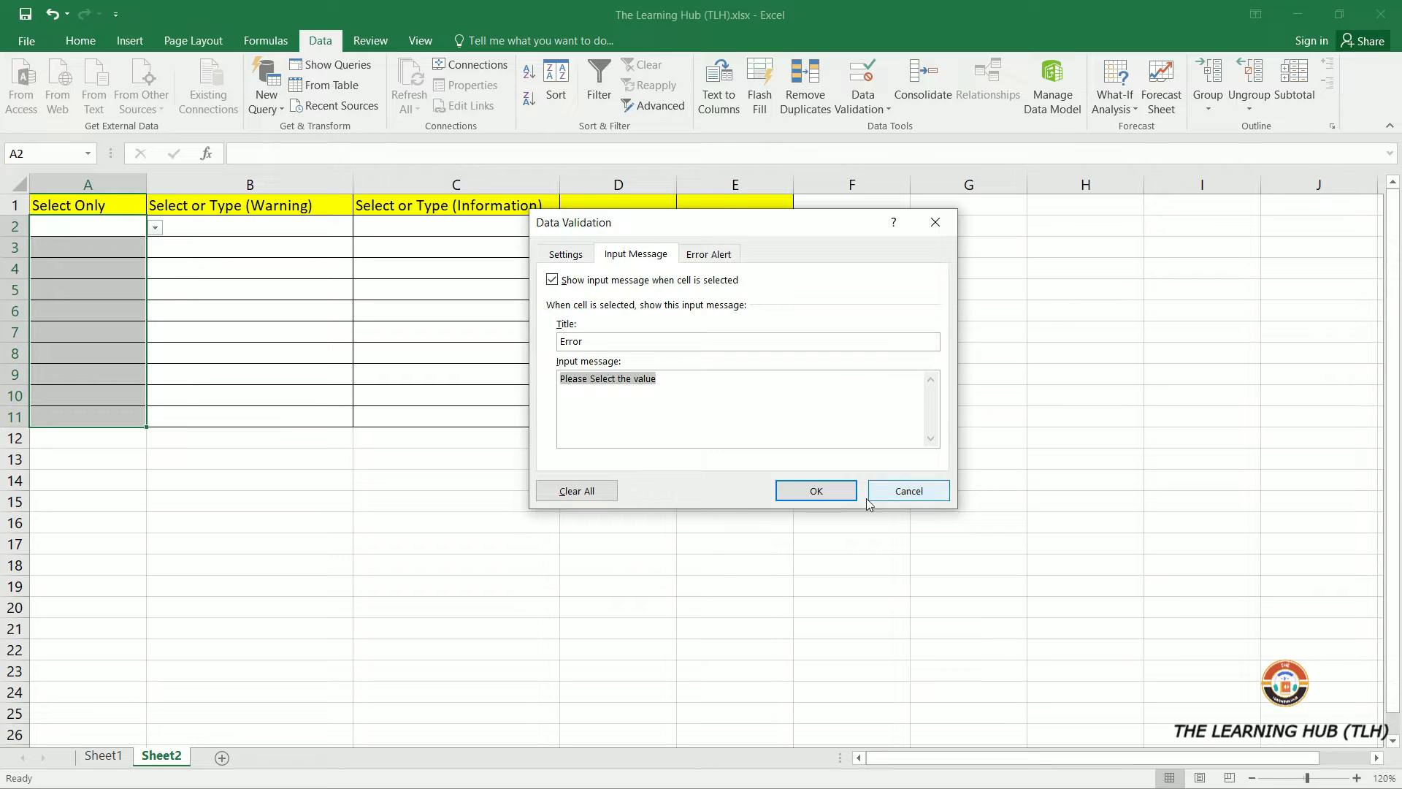
{"action": "left_click", "coordinate": [816, 490]}
{"action": "left_click", "coordinate": [227, 459]}
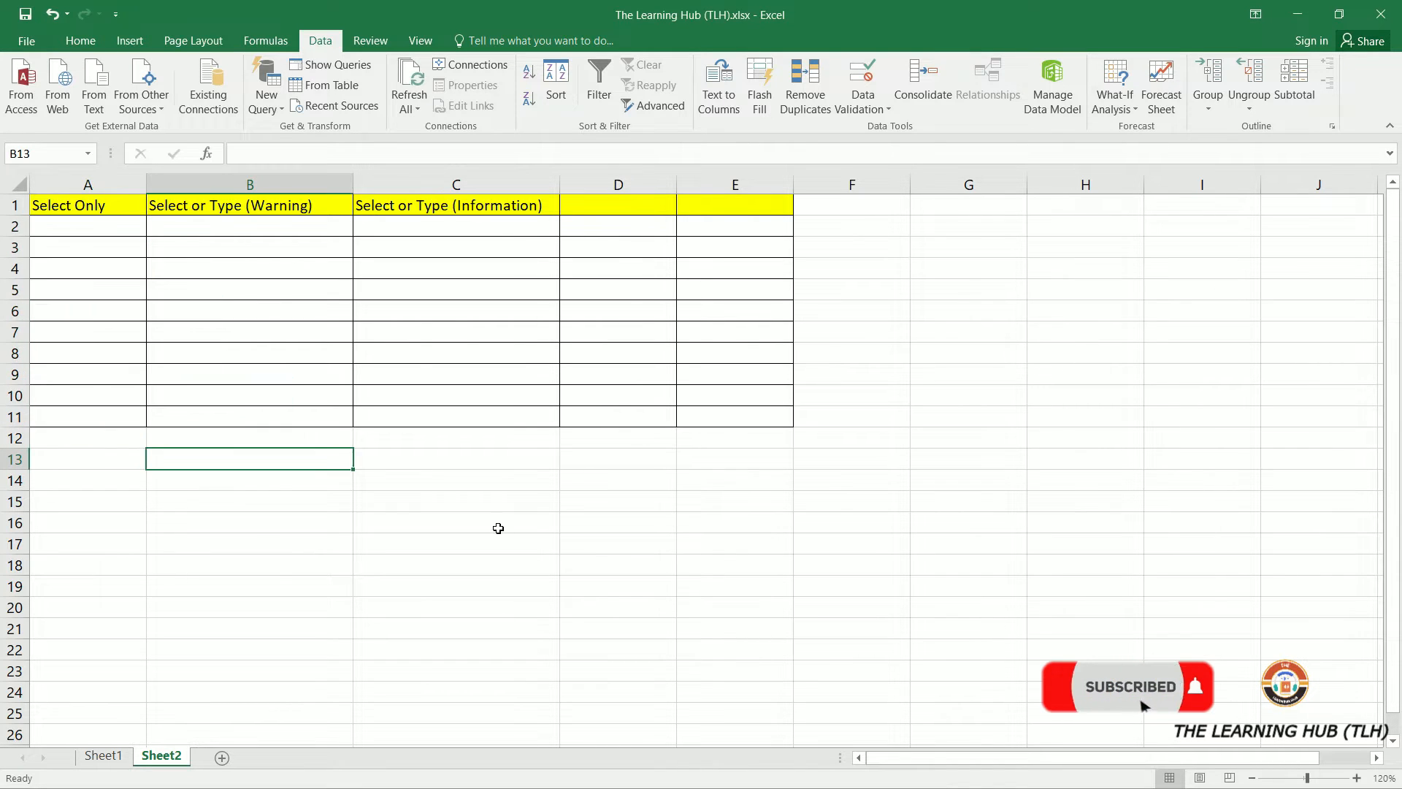
{"action": "left_click", "coordinate": [618, 395]}
- Change the title of the input message for A2:A11 to Info
{"action": "left_click_drag", "start_coordinate": [70, 226], "coordinate": [81, 416]}
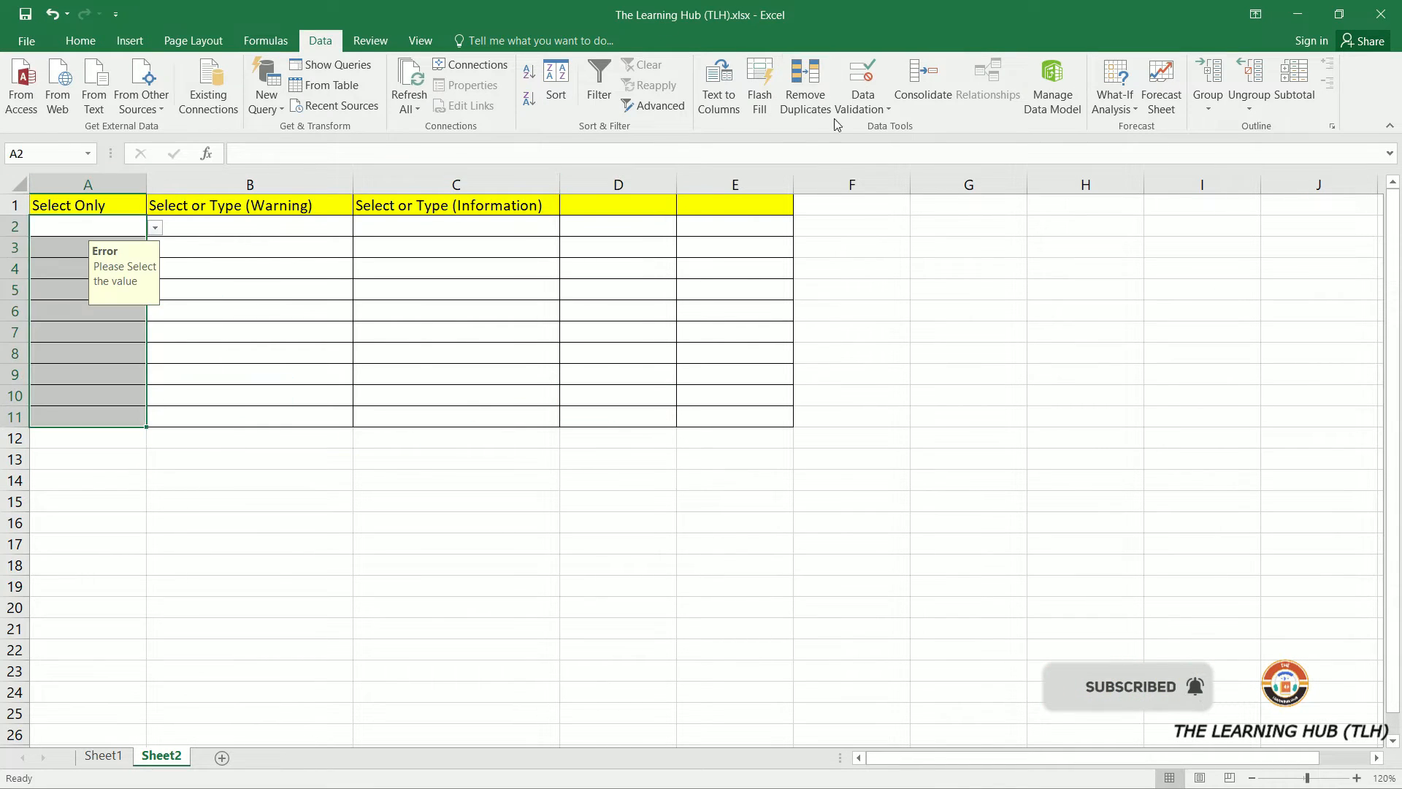
{"action": "left_click", "coordinate": [864, 106]}
{"action": "left_click", "coordinate": [884, 135]}
{"action": "double_click", "coordinate": [633, 343]}
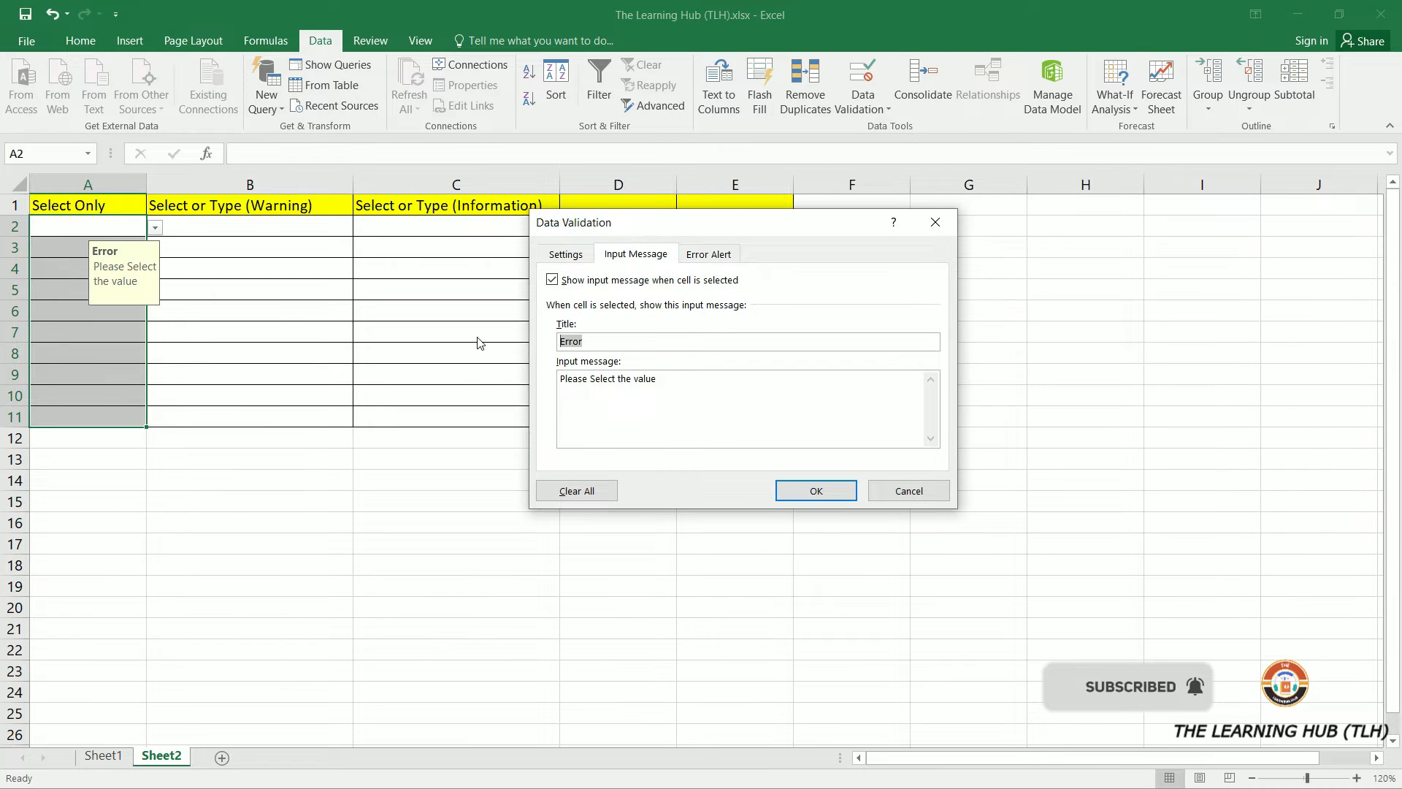
{"action": "type", "text": "Info"}
{"action": "left_click", "coordinate": [816, 491]}
{"action": "left_click", "coordinate": [456, 459]}
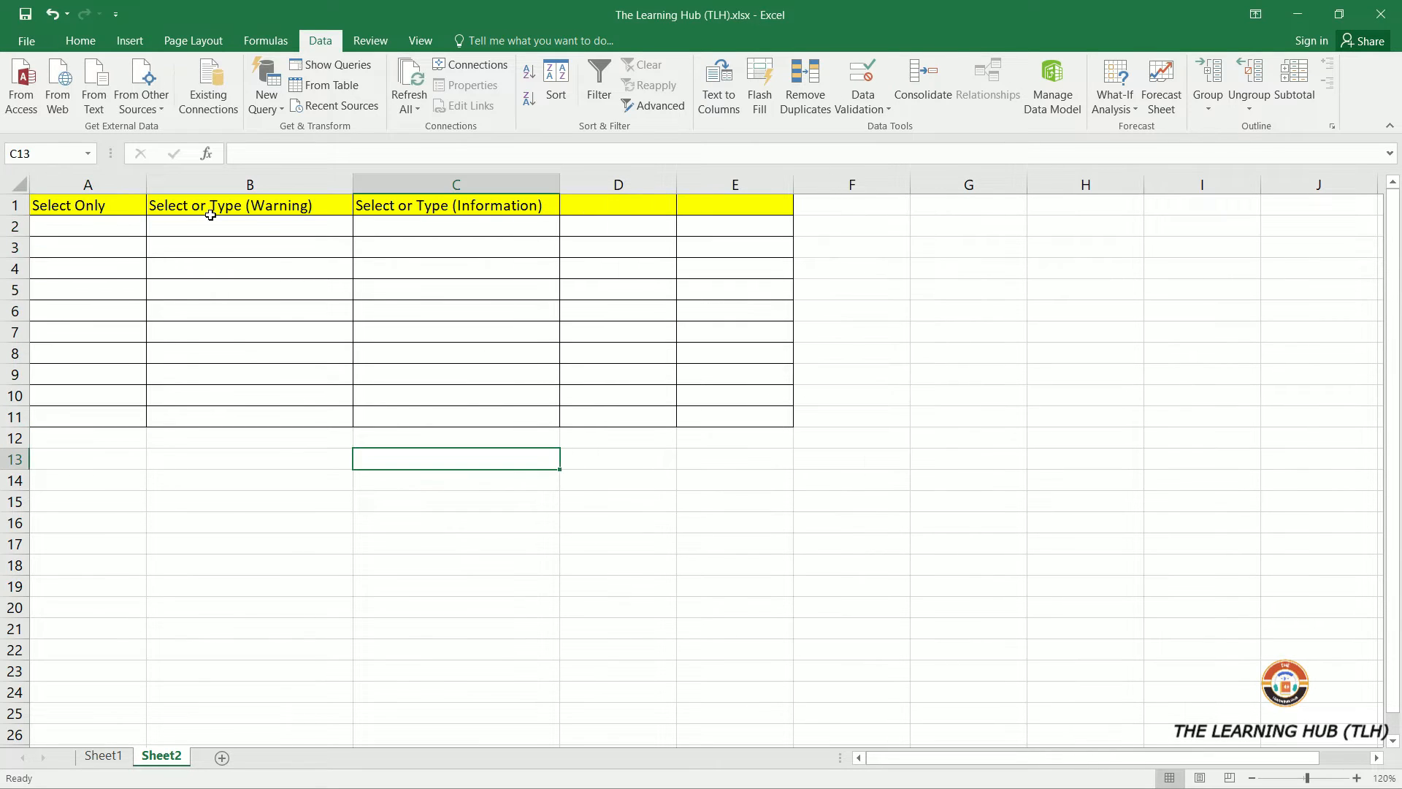
- Try to enter the unlisted value Five in cell A3 and cancel the entry
{"action": "left_click_drag", "start_coordinate": [207, 226], "coordinate": [203, 385]}
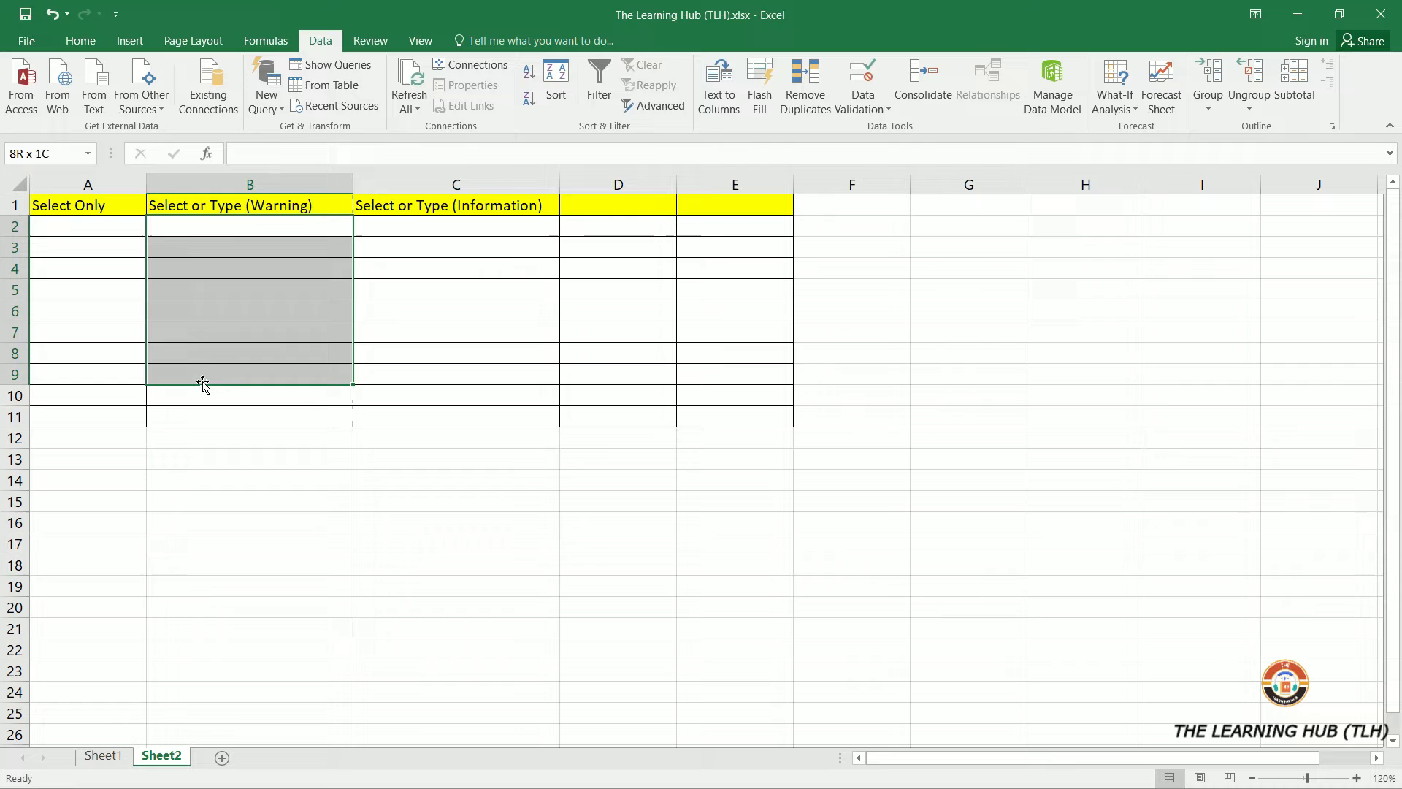
{"action": "left_click_drag", "start_coordinate": [81, 226], "coordinate": [90, 416]}
{"action": "left_click", "coordinate": [91, 242]}
{"action": "type", "text": "Five"}
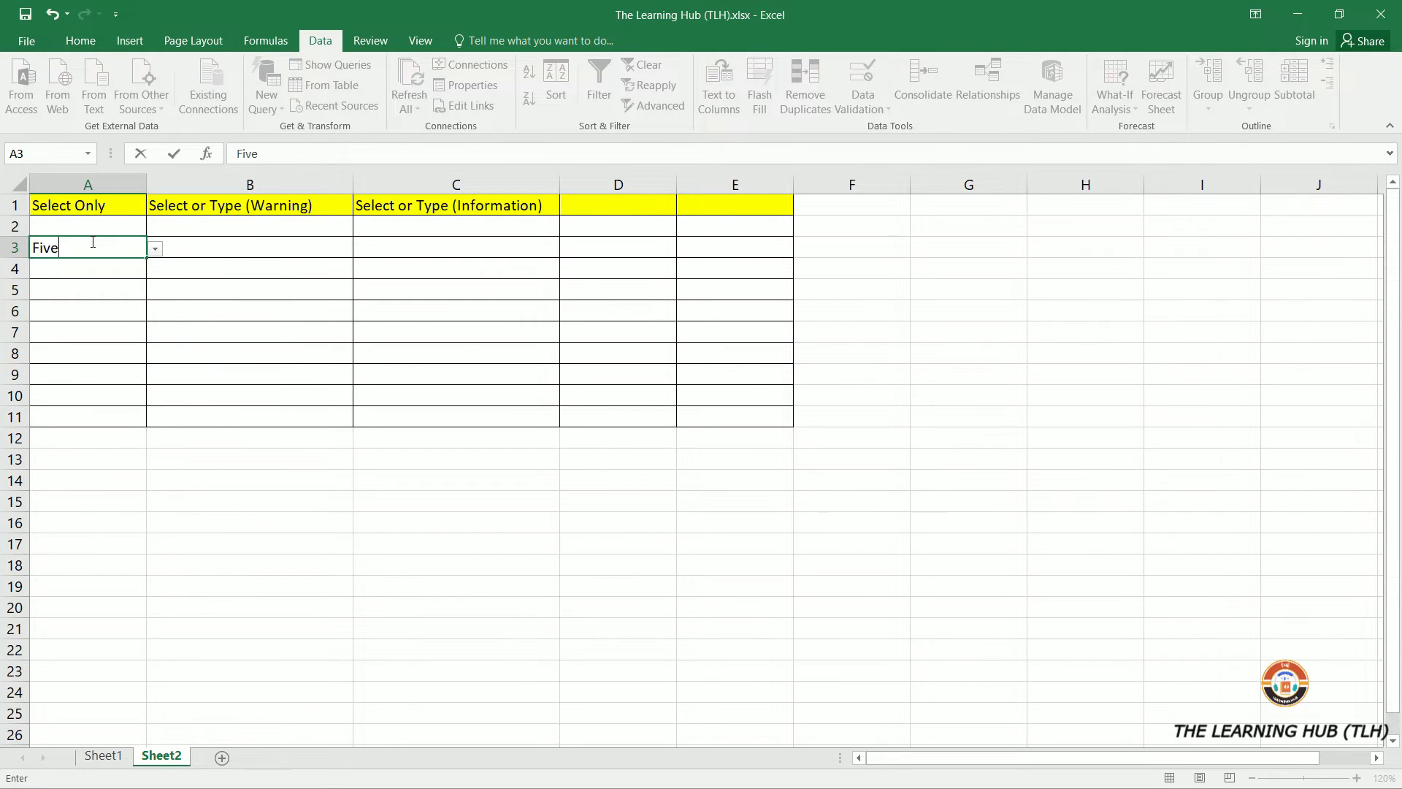
{"action": "key", "text": "Return"}
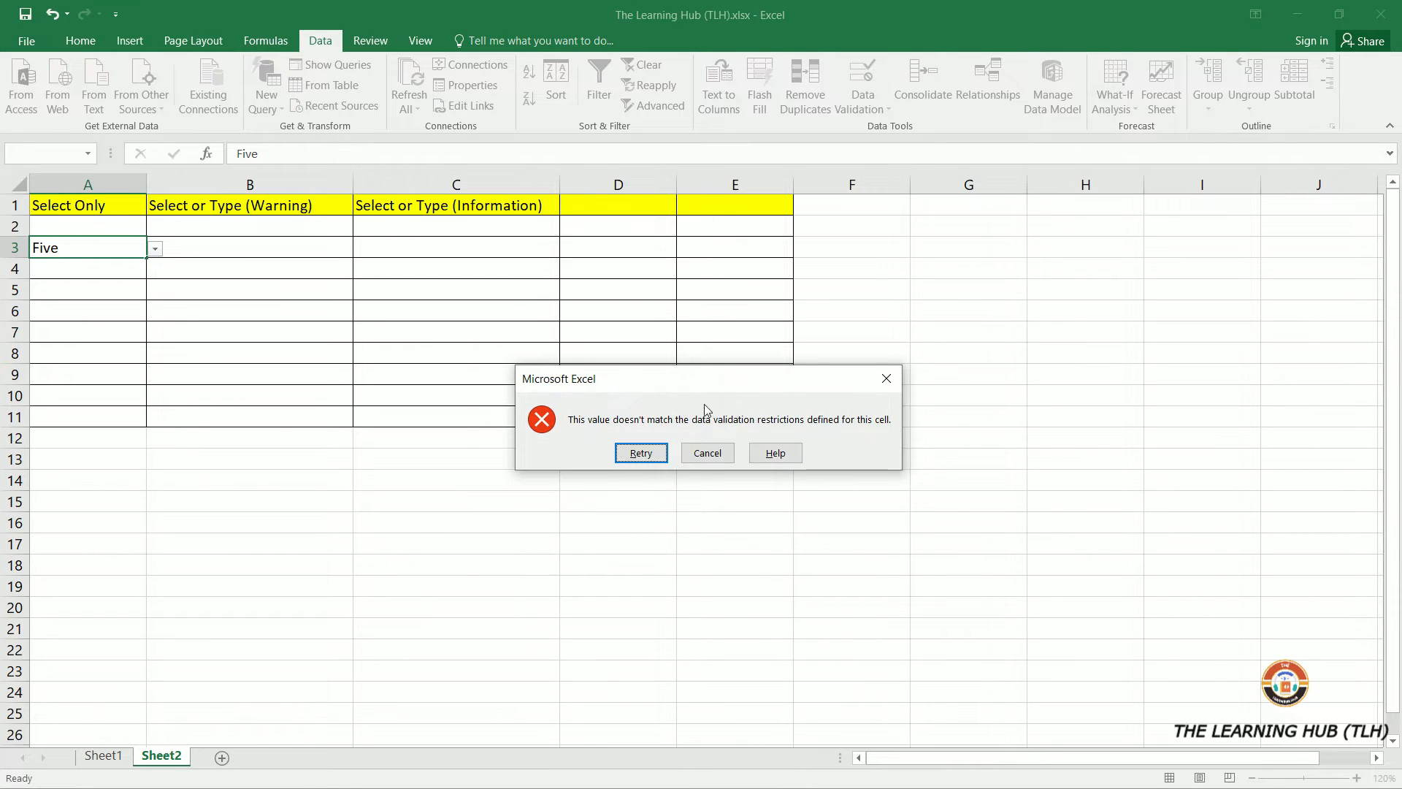
{"action": "key", "text": "Escape"}
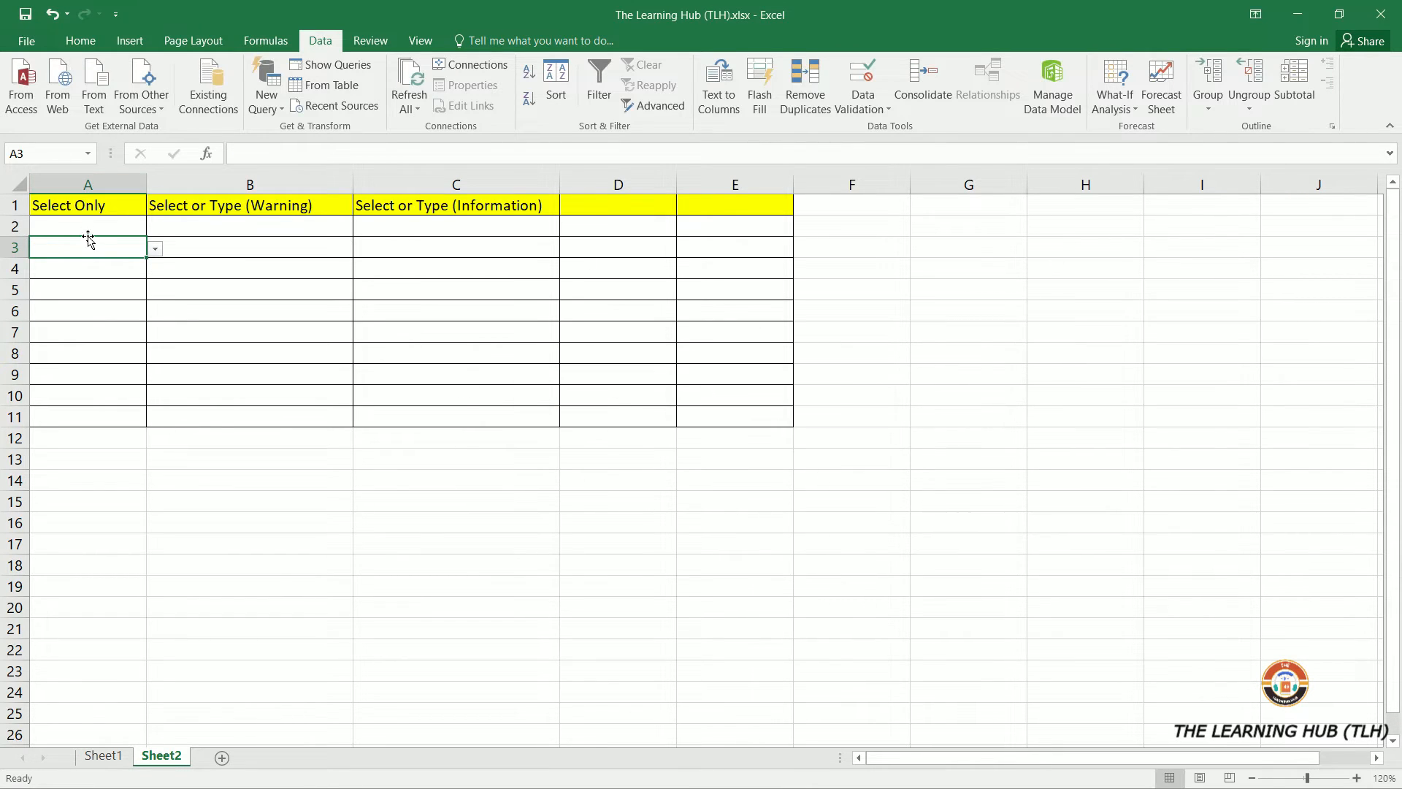
- Add an error alert in the Stop style to A2:A11 with the title Error and the message "Please Select the value"
{"action": "left_click_drag", "start_coordinate": [87, 220], "coordinate": [78, 417]}
{"action": "left_click", "coordinate": [863, 109]}
{"action": "left_click", "coordinate": [884, 140]}
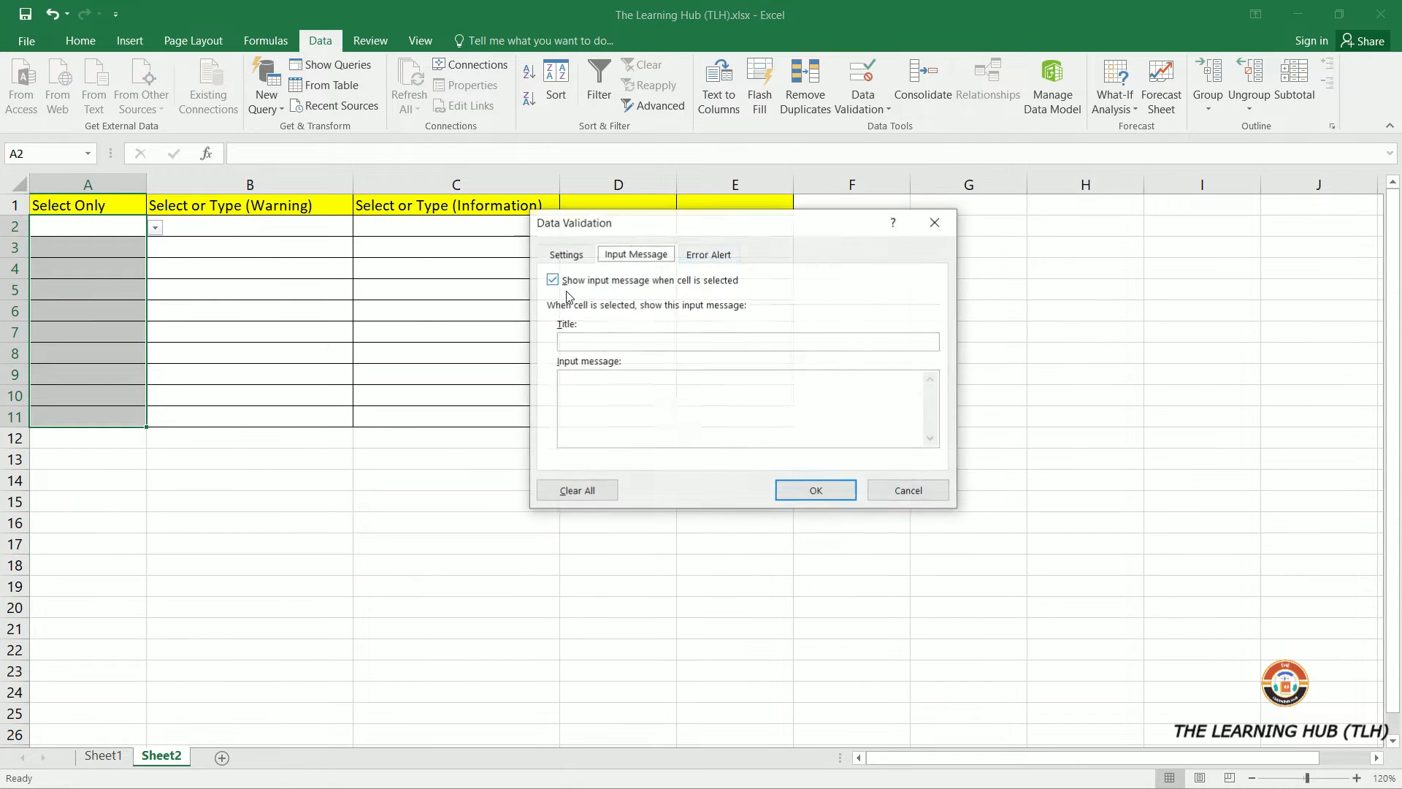
{"action": "left_click", "coordinate": [709, 253]}
{"action": "left_click", "coordinate": [746, 341]}
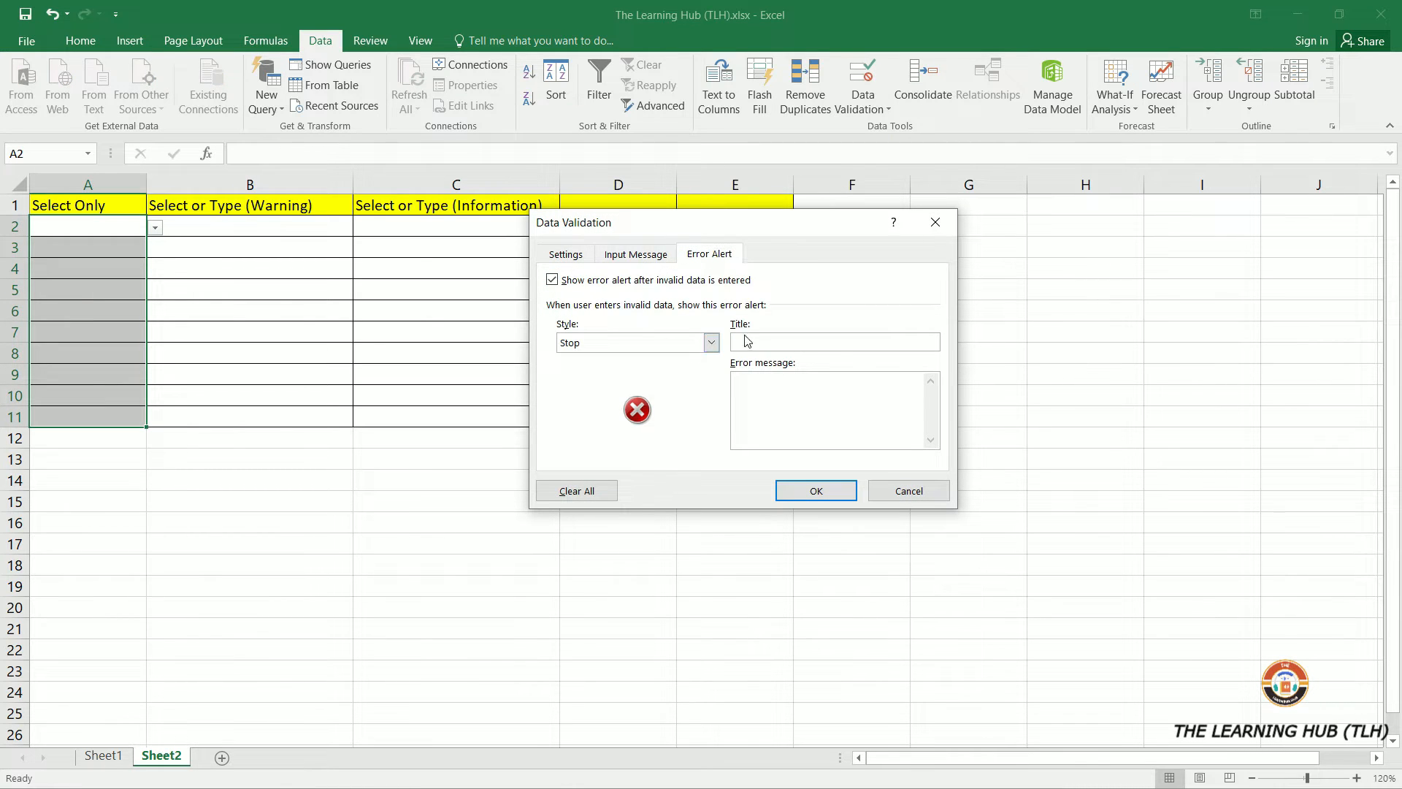
{"action": "left_click", "coordinate": [767, 381]}
{"action": "type", "text": "Please Select the value"}
{"action": "left_click", "coordinate": [836, 338]}
{"action": "type", "text": "Error"}
{"action": "left_click", "coordinate": [816, 490]}
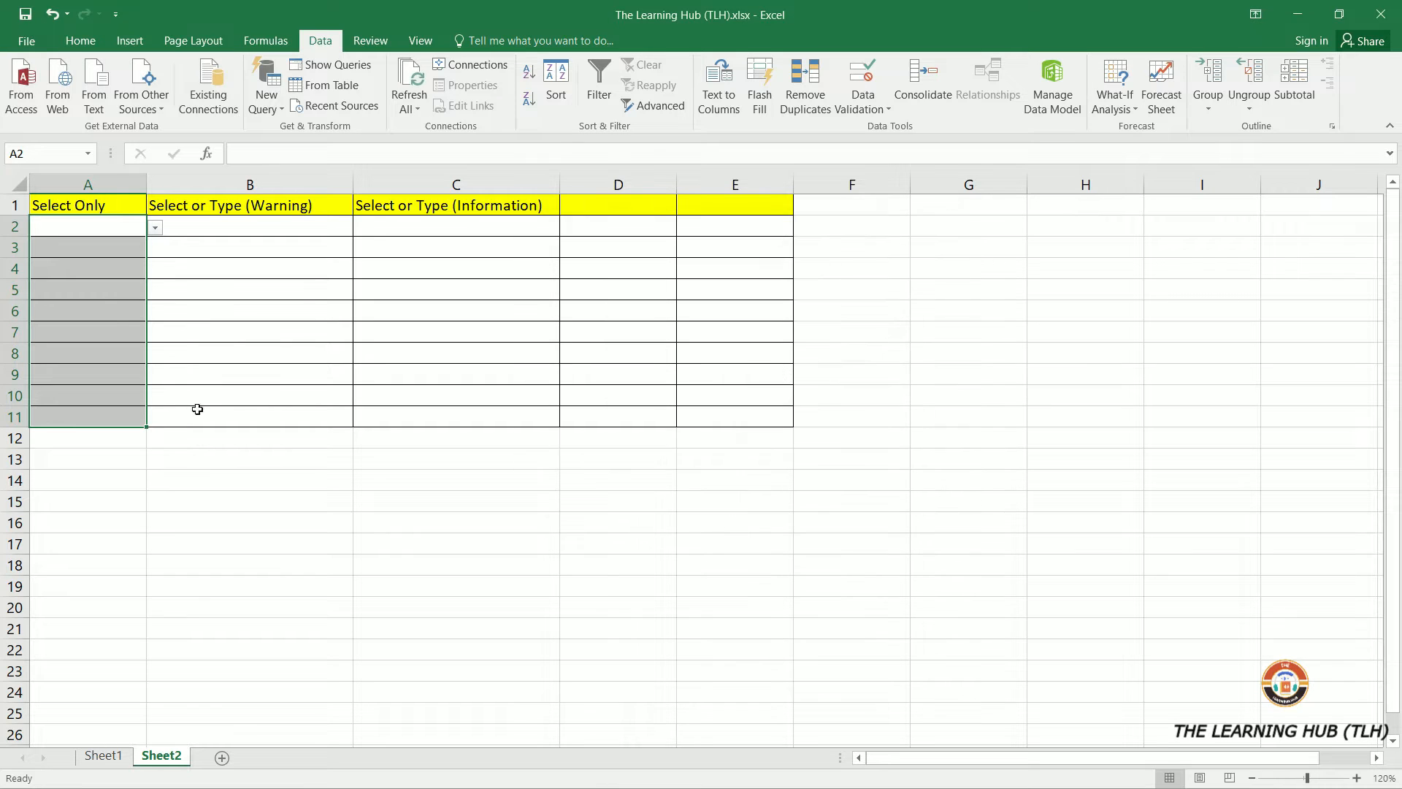
- Try to enter the unlisted value Five in cell A5 and cancel the entry
{"action": "left_click", "coordinate": [102, 293]}
{"action": "type", "text": "Five"}
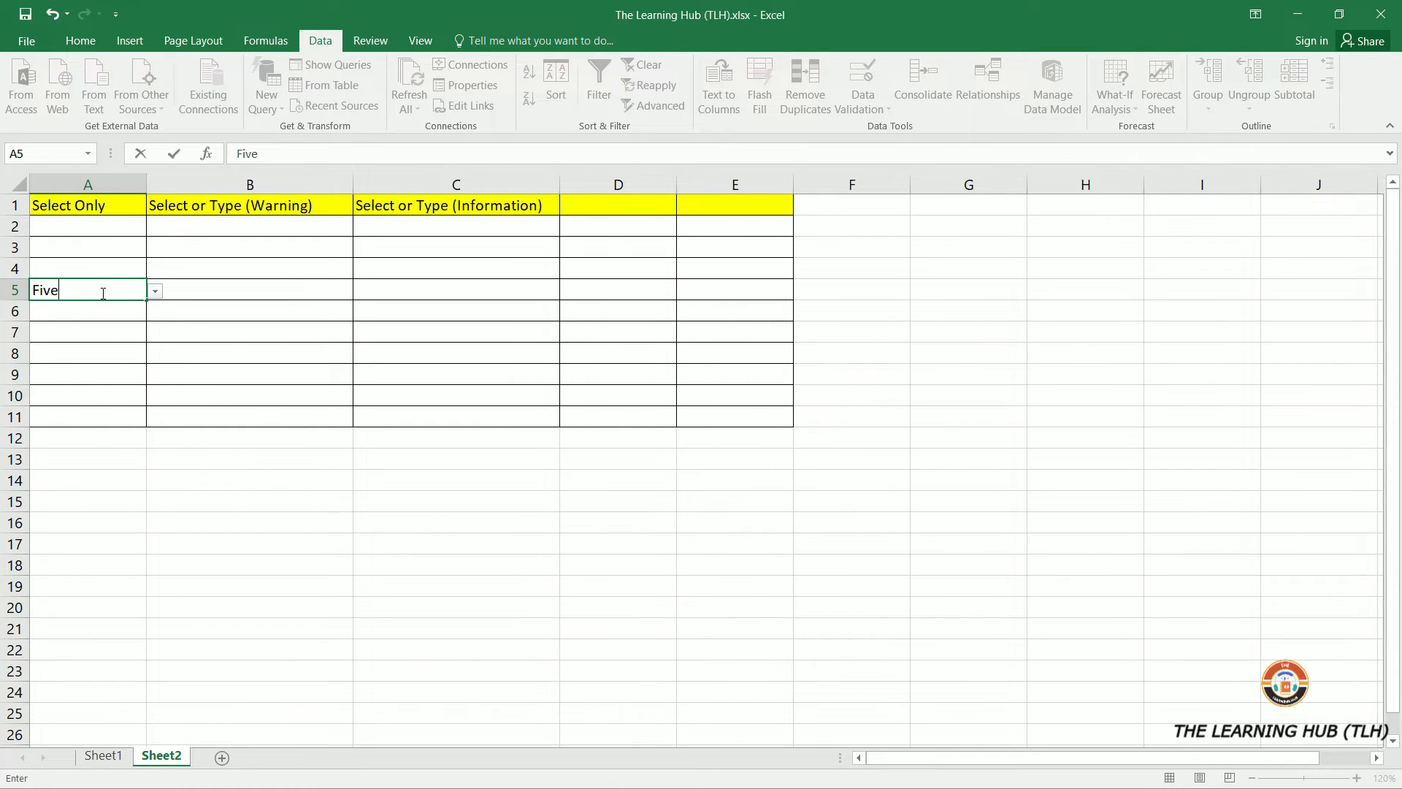
{"action": "key", "text": "Return"}
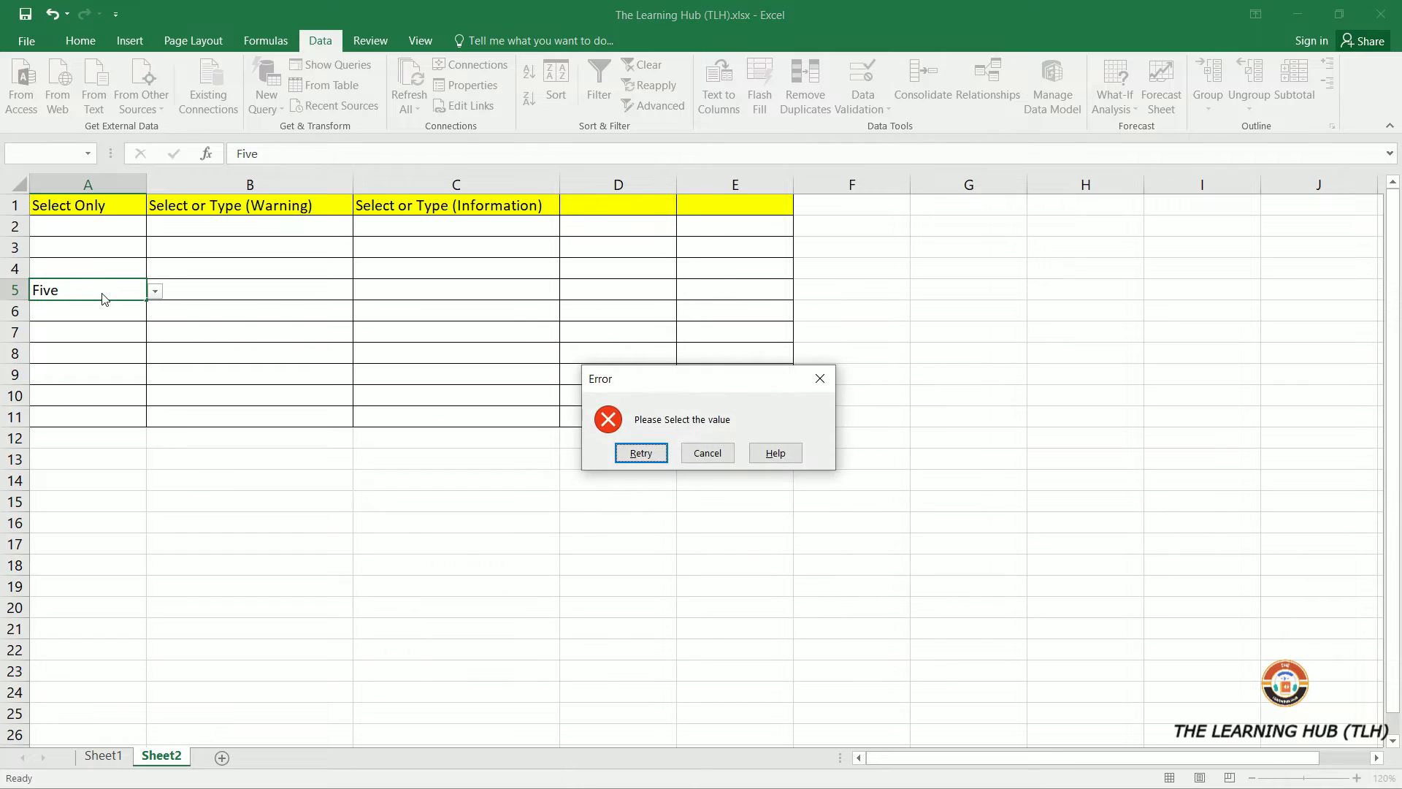
{"action": "left_click", "coordinate": [706, 455]}
{"action": "left_click", "coordinate": [117, 349]}
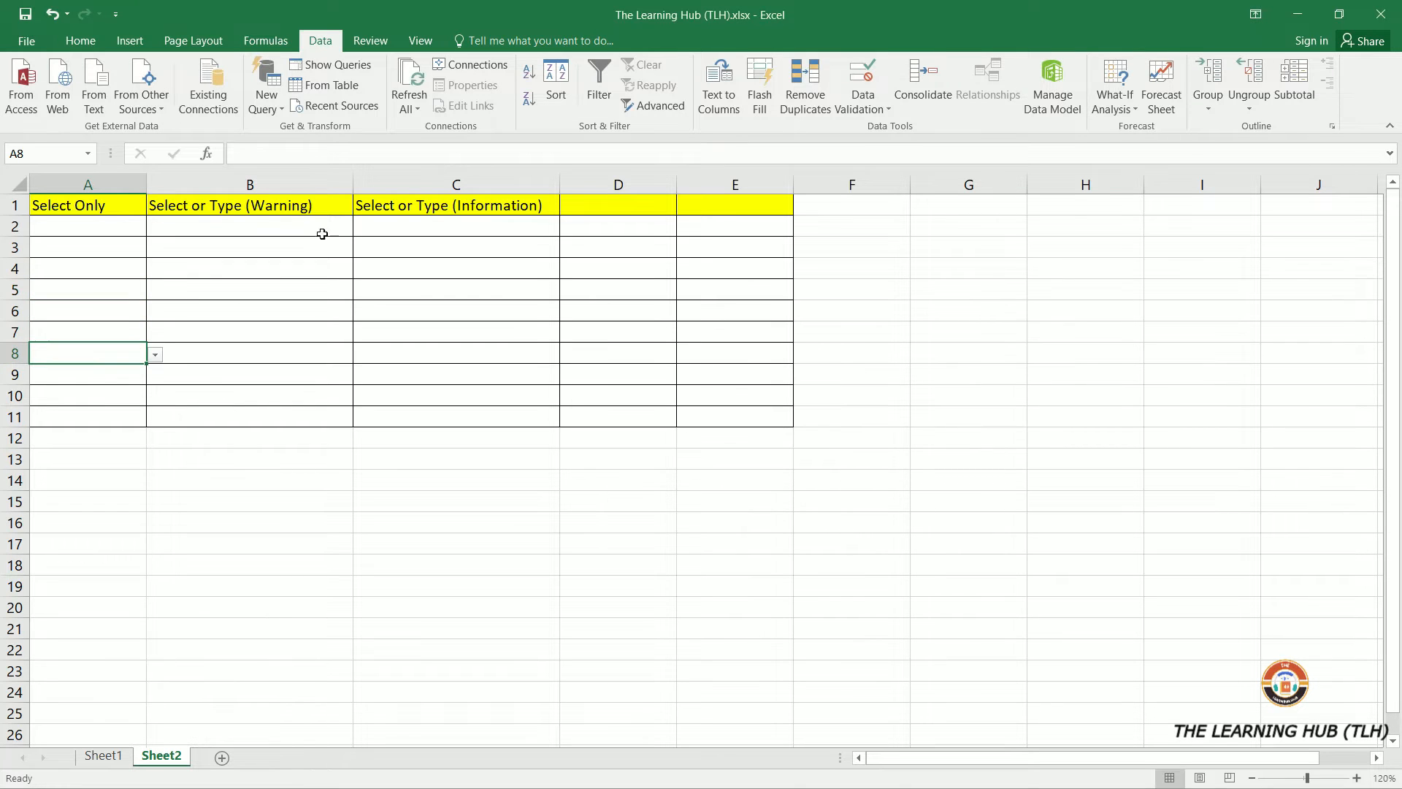
- Set up list validation for B2:B11 with the source values One, Two, Three, Four
{"action": "left_click_drag", "start_coordinate": [315, 221], "coordinate": [310, 418]}
{"action": "left_click", "coordinate": [863, 80]}
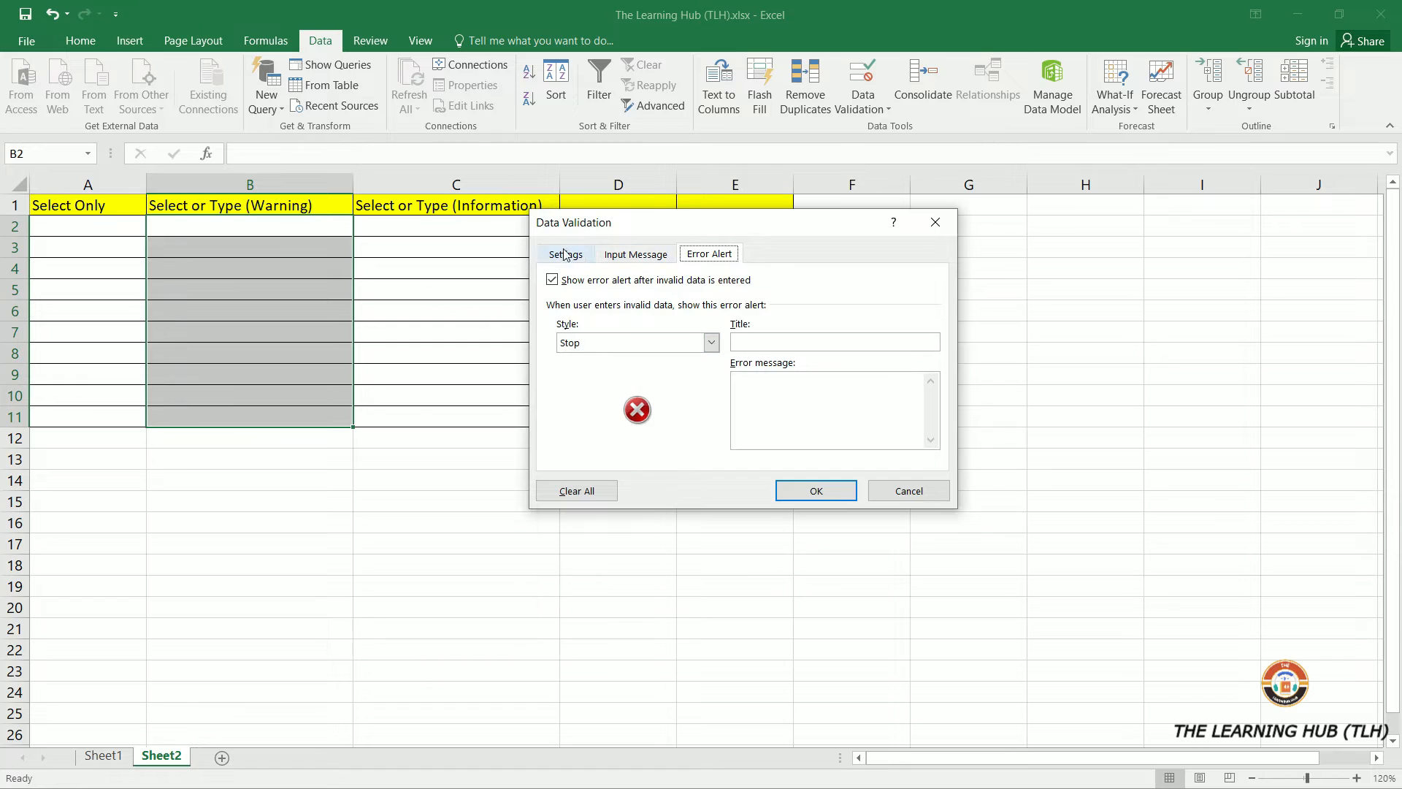
{"action": "left_click", "coordinate": [565, 254]}
{"action": "left_click", "coordinate": [625, 314]}
{"action": "left_click", "coordinate": [617, 371]}
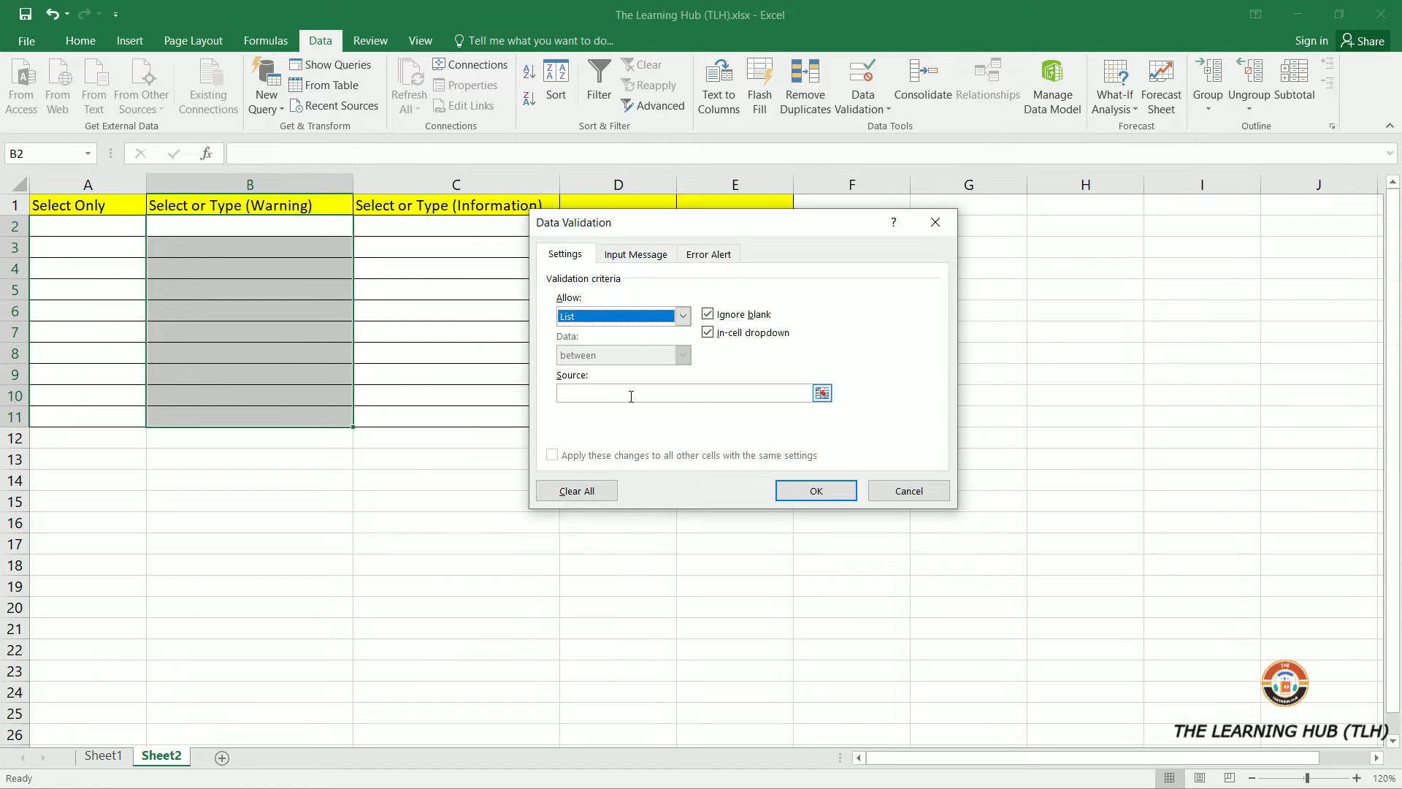
{"action": "left_click", "coordinate": [631, 394]}
{"action": "type", "text": "One, T"}
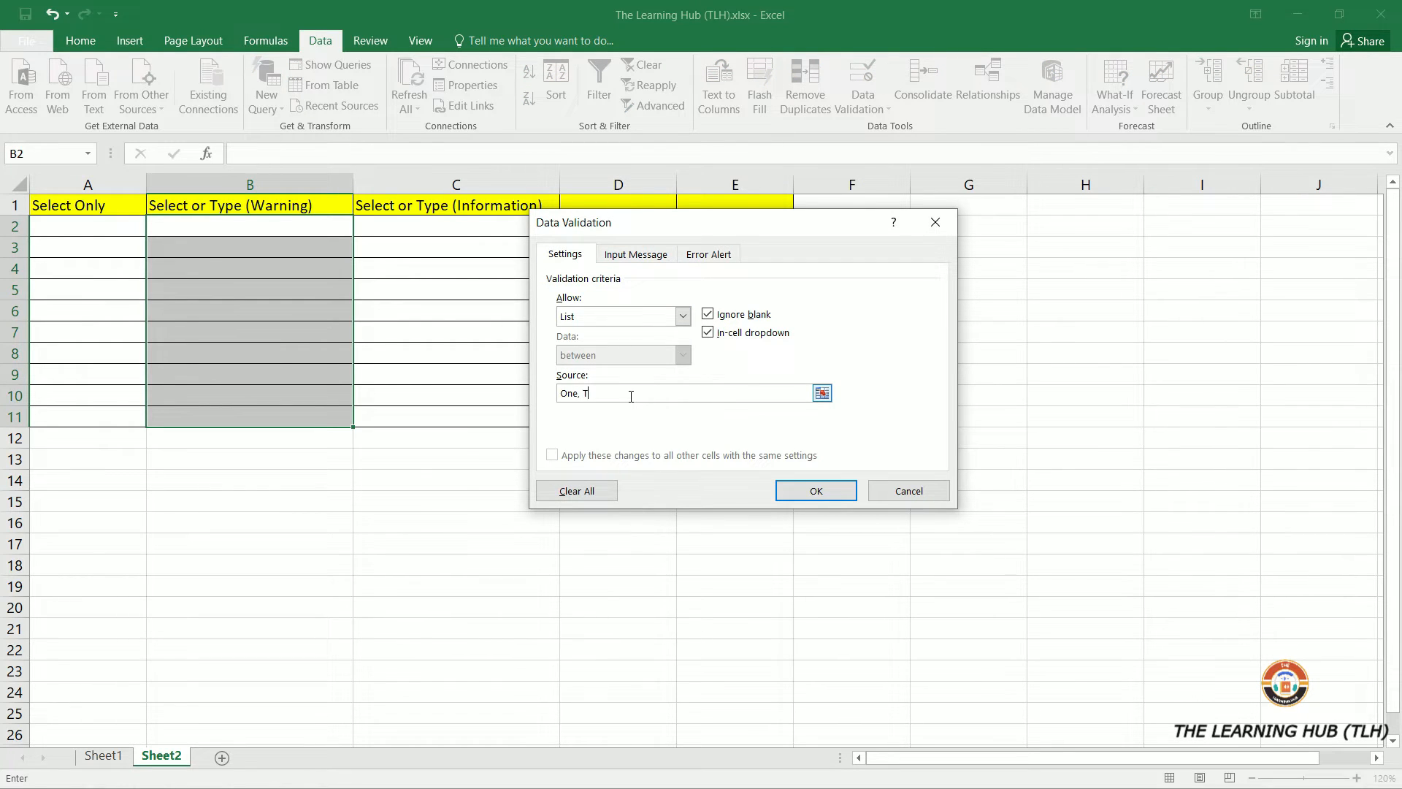
{"action": "type", "text": "wo, Three, Four"}
- Give B2:B11 a Warning-style error alert titled Warning Message with the message "Please Select the value or type it" and apply the validation
{"action": "left_click", "coordinate": [704, 255]}
{"action": "left_click", "coordinate": [635, 343]}
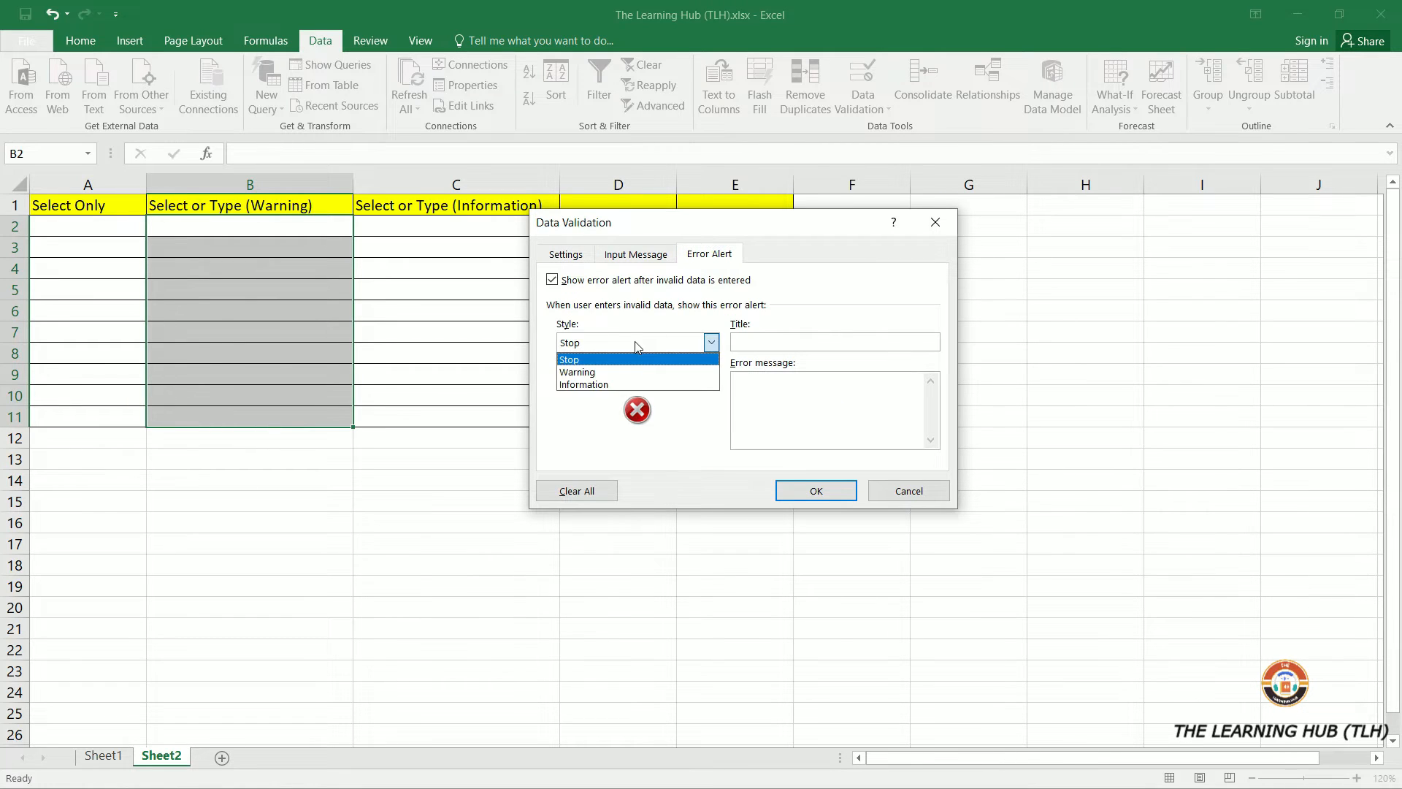
{"action": "left_click", "coordinate": [630, 373]}
{"action": "left_click", "coordinate": [780, 342]}
{"action": "type", "text": "Warn"}
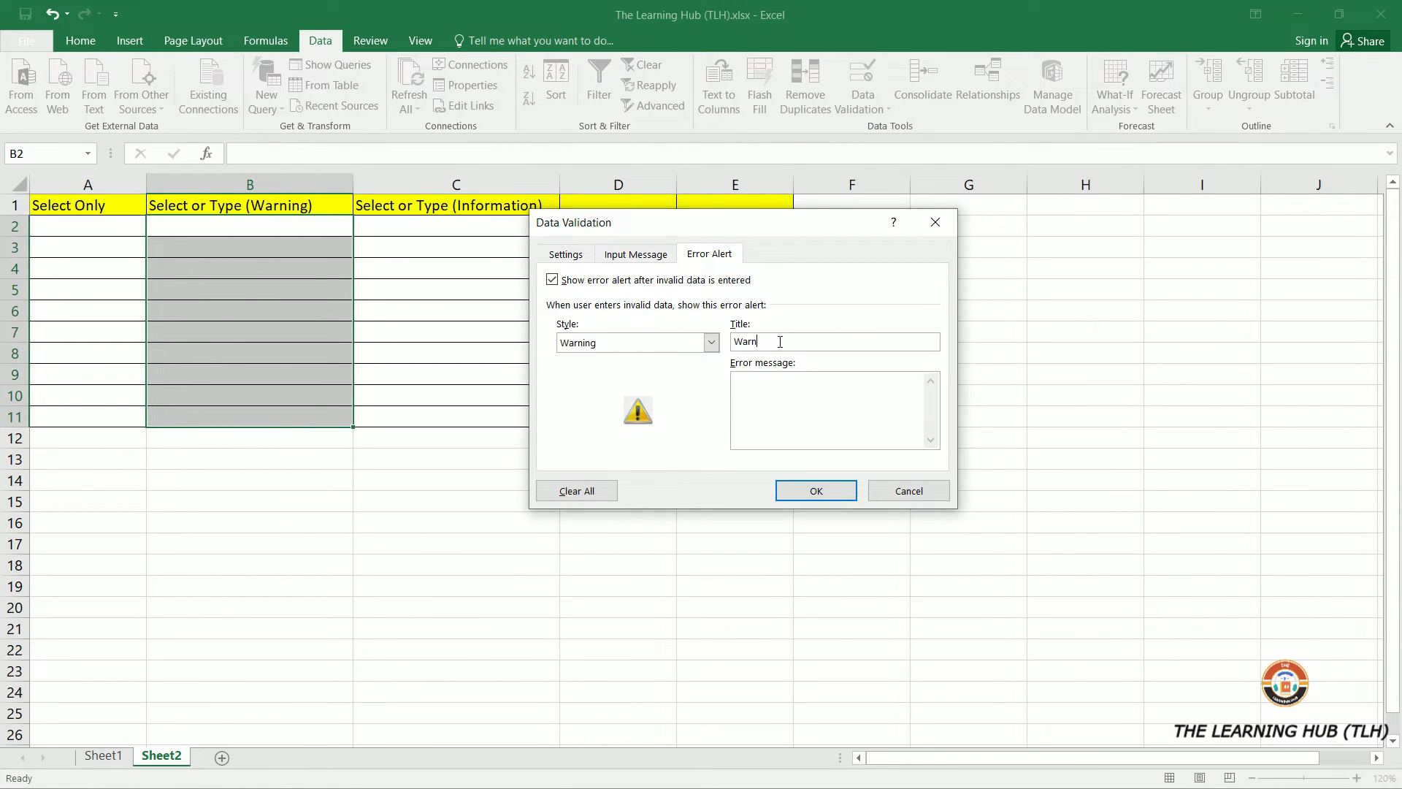
{"action": "type", "text": "ing Messagew"}
{"action": "left_click", "coordinate": [829, 397]}
{"action": "type", "text": "Please Select the value or type it"}
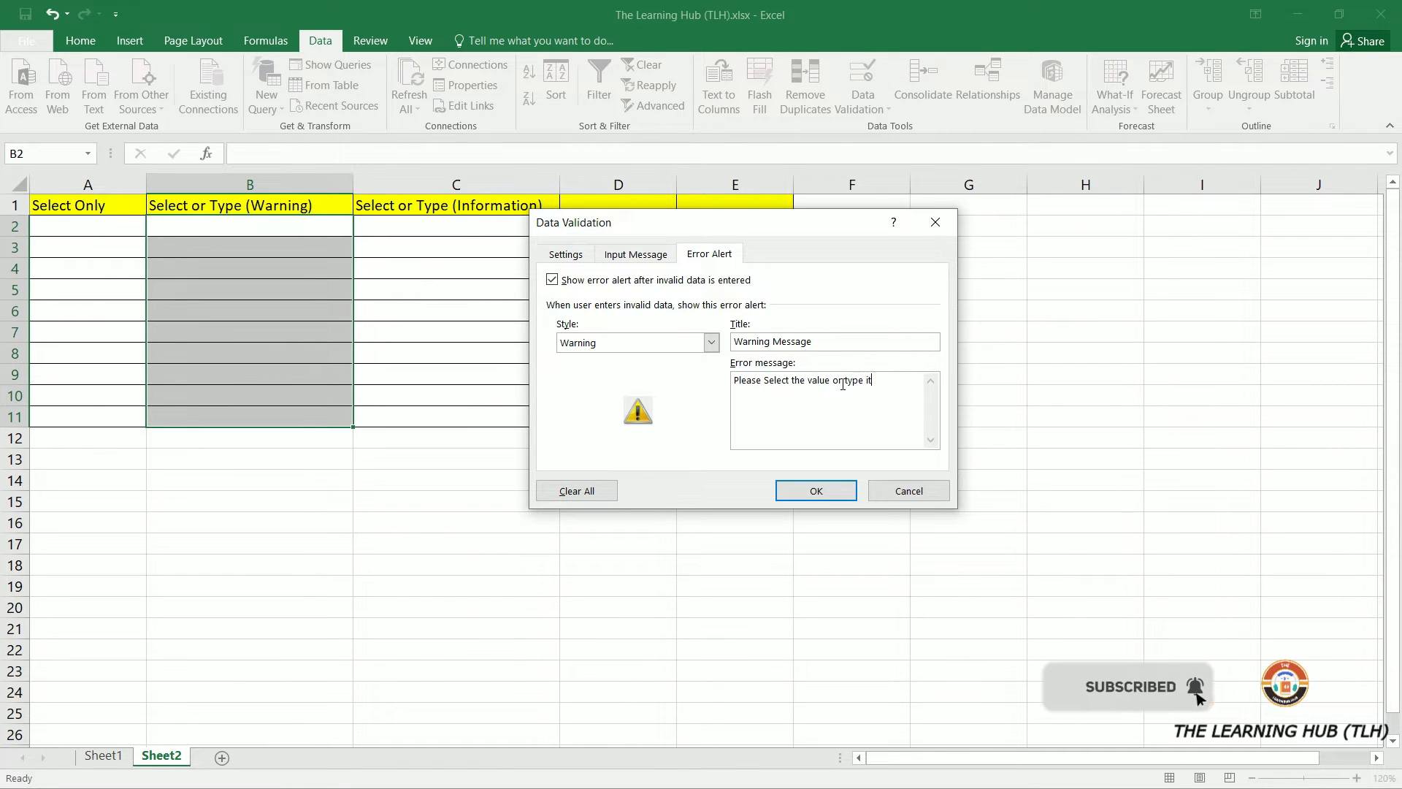
{"action": "left_click", "coordinate": [816, 490]}
- Enter the unlisted value Five in cell B5 and accept it despite the warning
{"action": "left_click", "coordinate": [300, 296]}
{"action": "type", "text": "Fi"}
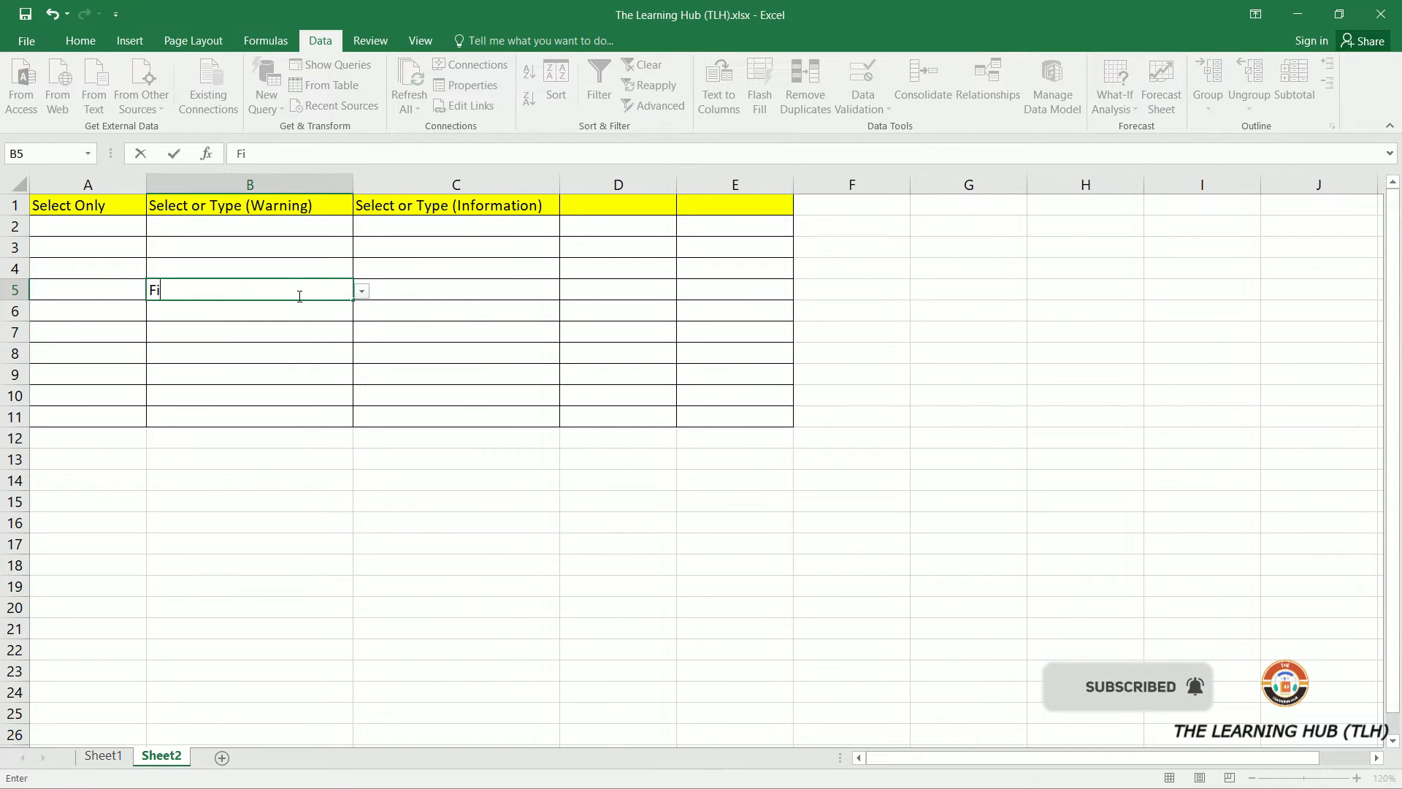
{"action": "type", "text": "ve"}
{"action": "key", "text": "Return"}
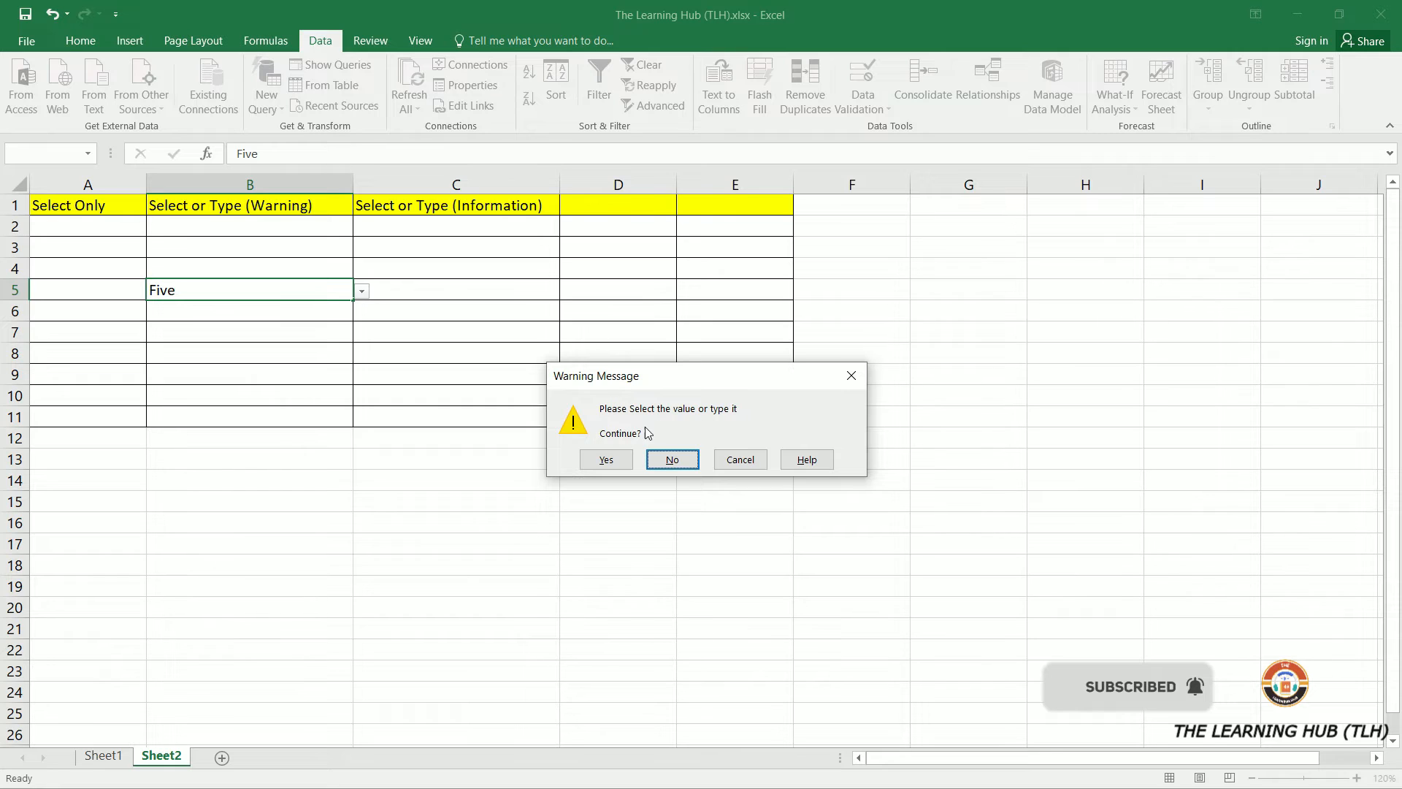
{"action": "left_click", "coordinate": [613, 462]}
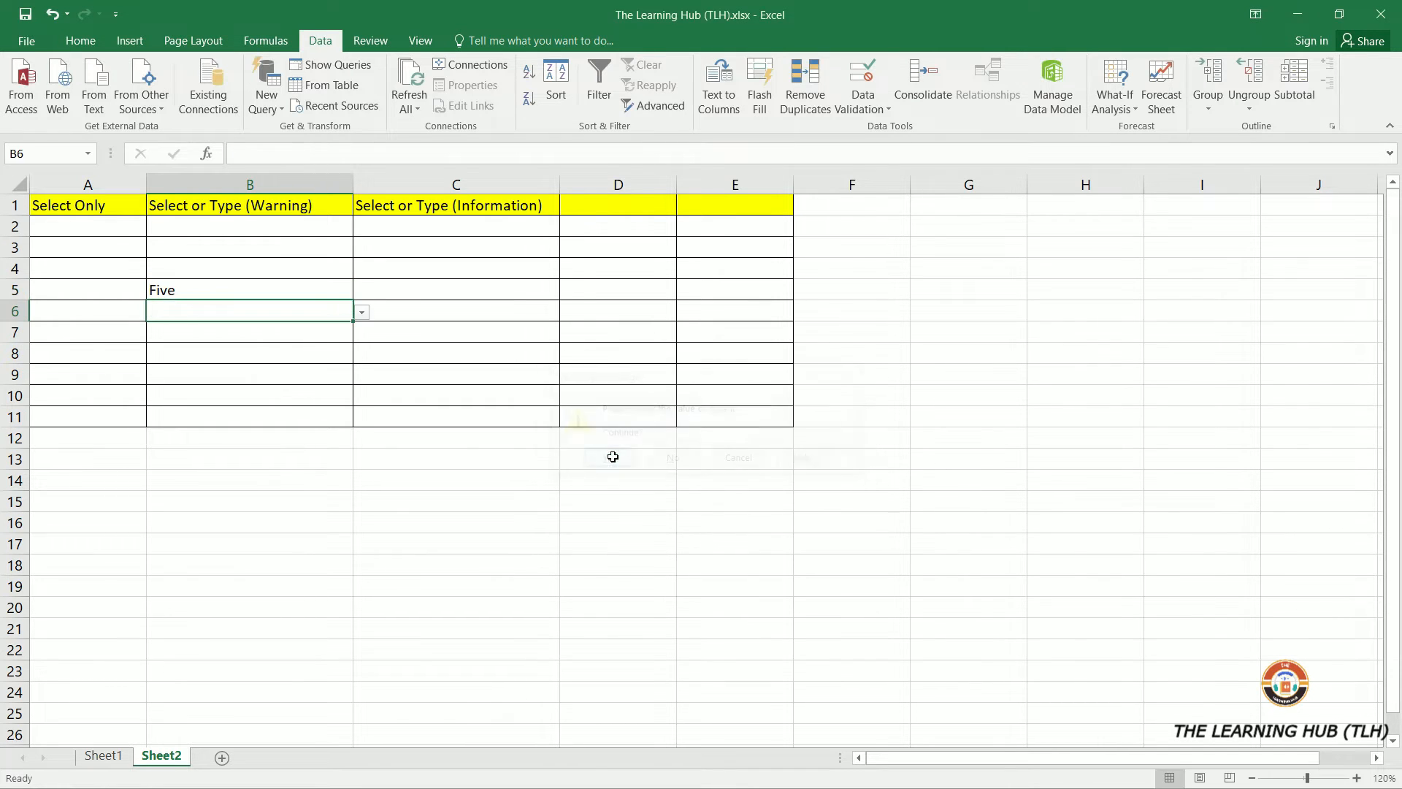
{"action": "left_click", "coordinate": [170, 292]}
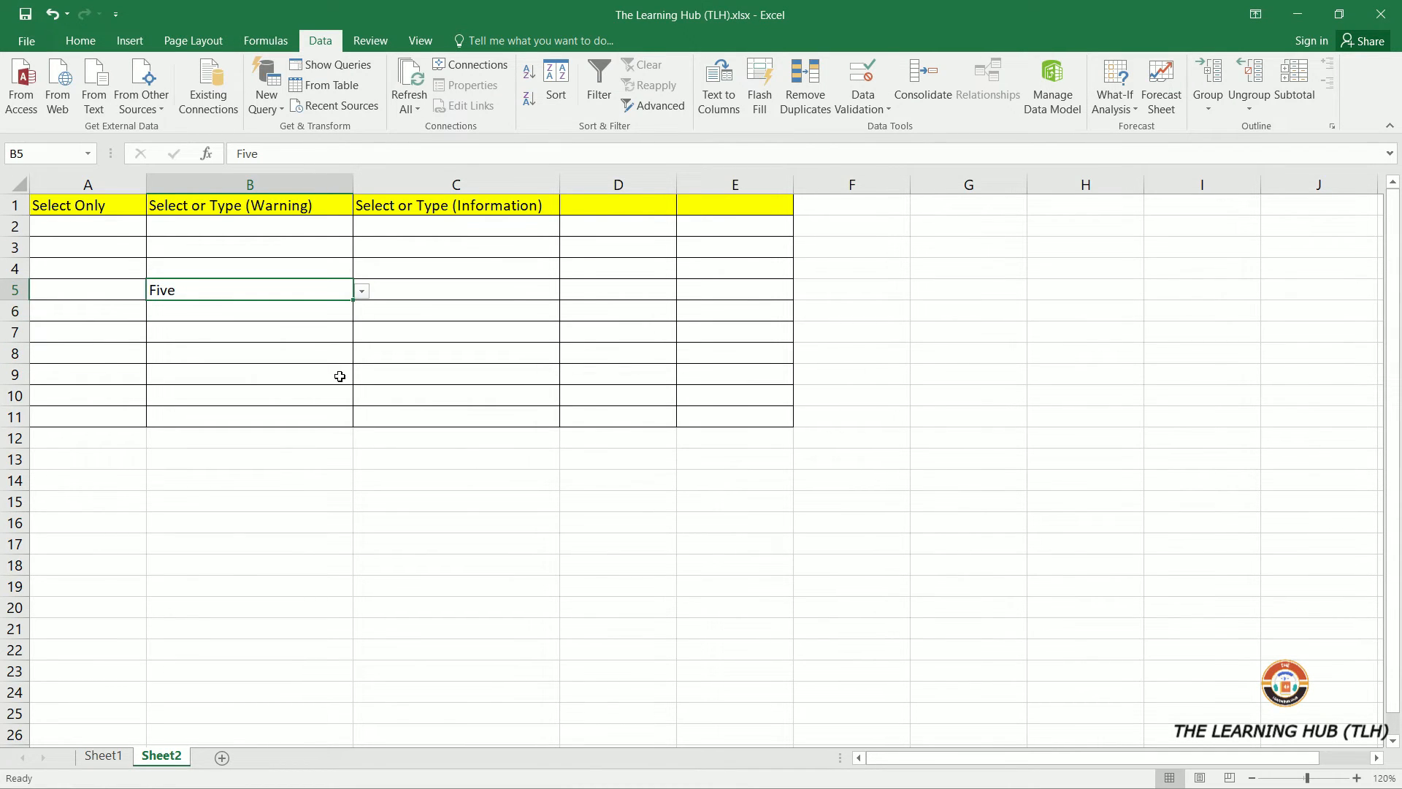
{"action": "left_click", "coordinate": [314, 400]}
{"action": "left_click", "coordinate": [270, 351]}
- Set up list validation for C2:C11 with the source values One, Two, Three, Four
{"action": "left_click_drag", "start_coordinate": [414, 231], "coordinate": [404, 410]}
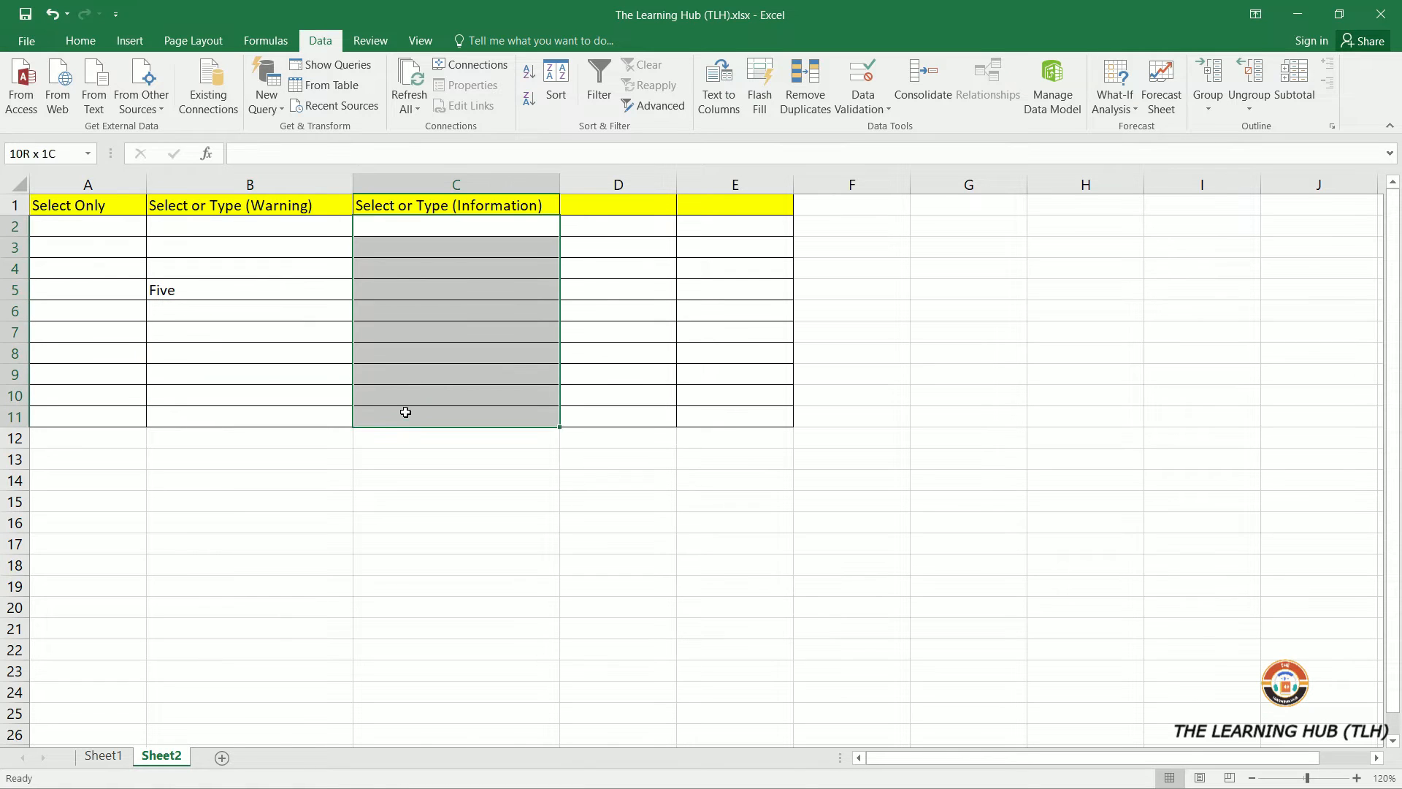
{"action": "left_click", "coordinate": [855, 109]}
{"action": "left_click", "coordinate": [898, 139]}
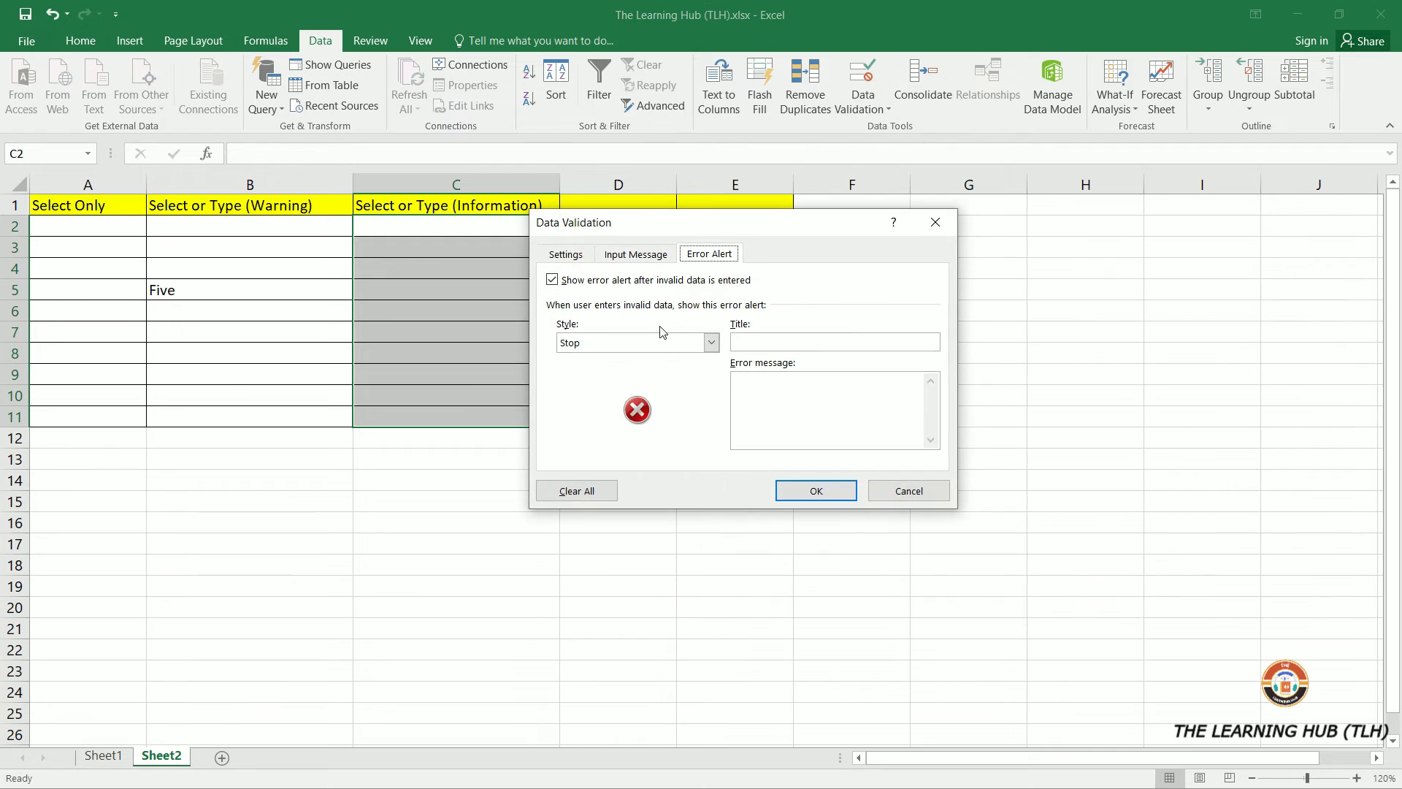
{"action": "left_click", "coordinate": [548, 257]}
{"action": "left_click", "coordinate": [683, 316]}
{"action": "left_click", "coordinate": [632, 361]}
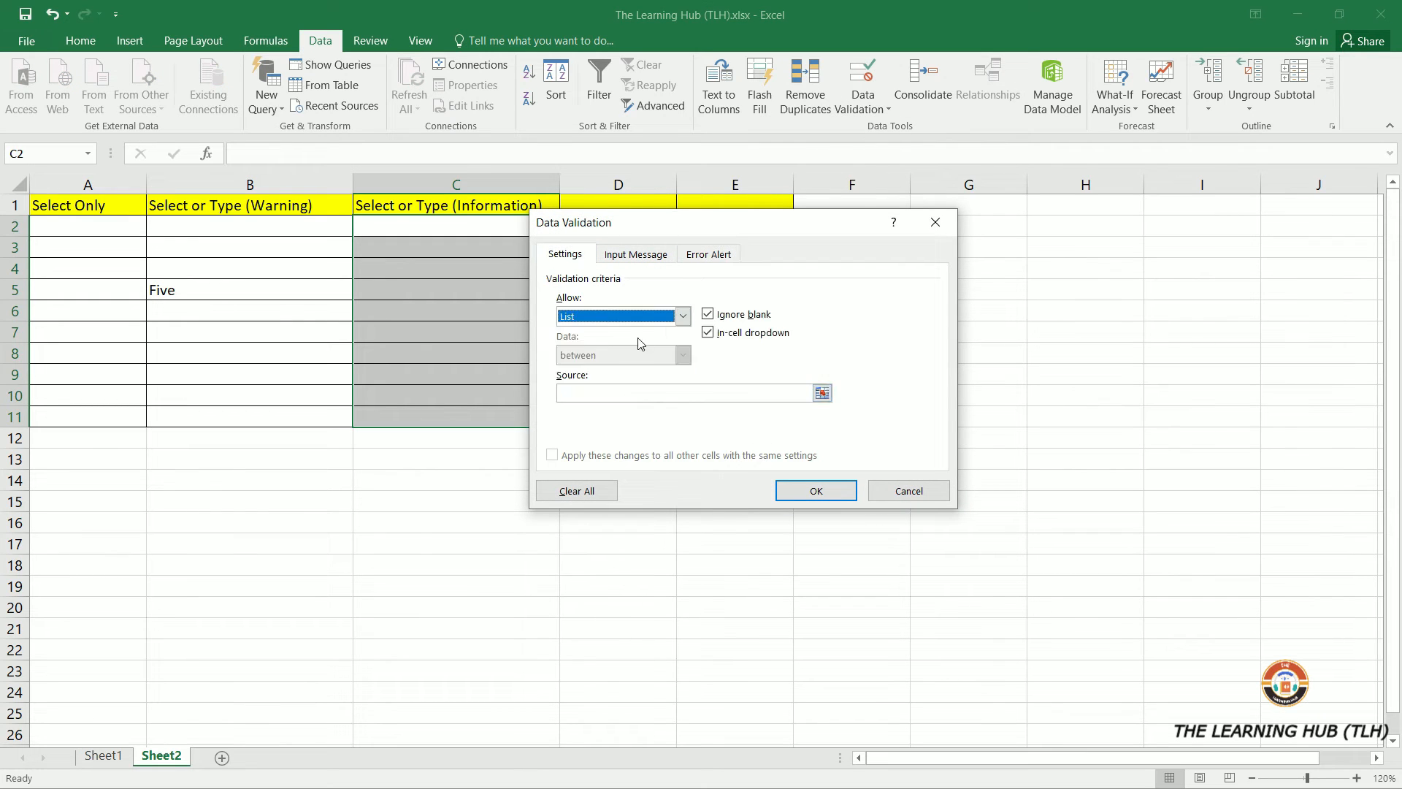
{"action": "left_click", "coordinate": [650, 393]}
{"action": "type", "text": "One, Two, Three, Four"}
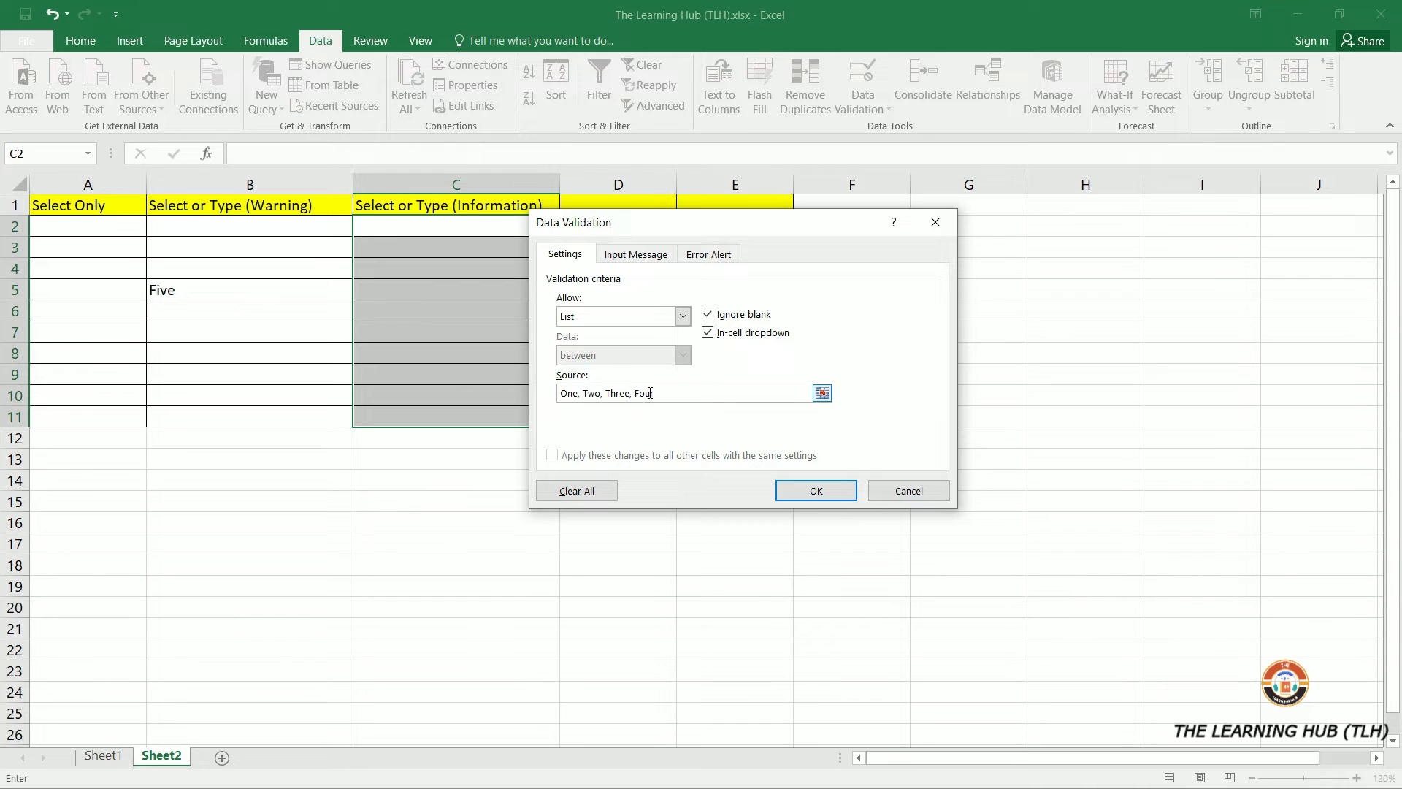
- Give C2:C11 an Information-style error alert titled Info with the message "Please Select the value or type it" and apply the validation
{"action": "left_click", "coordinate": [707, 255]}
{"action": "left_click", "coordinate": [659, 371]}
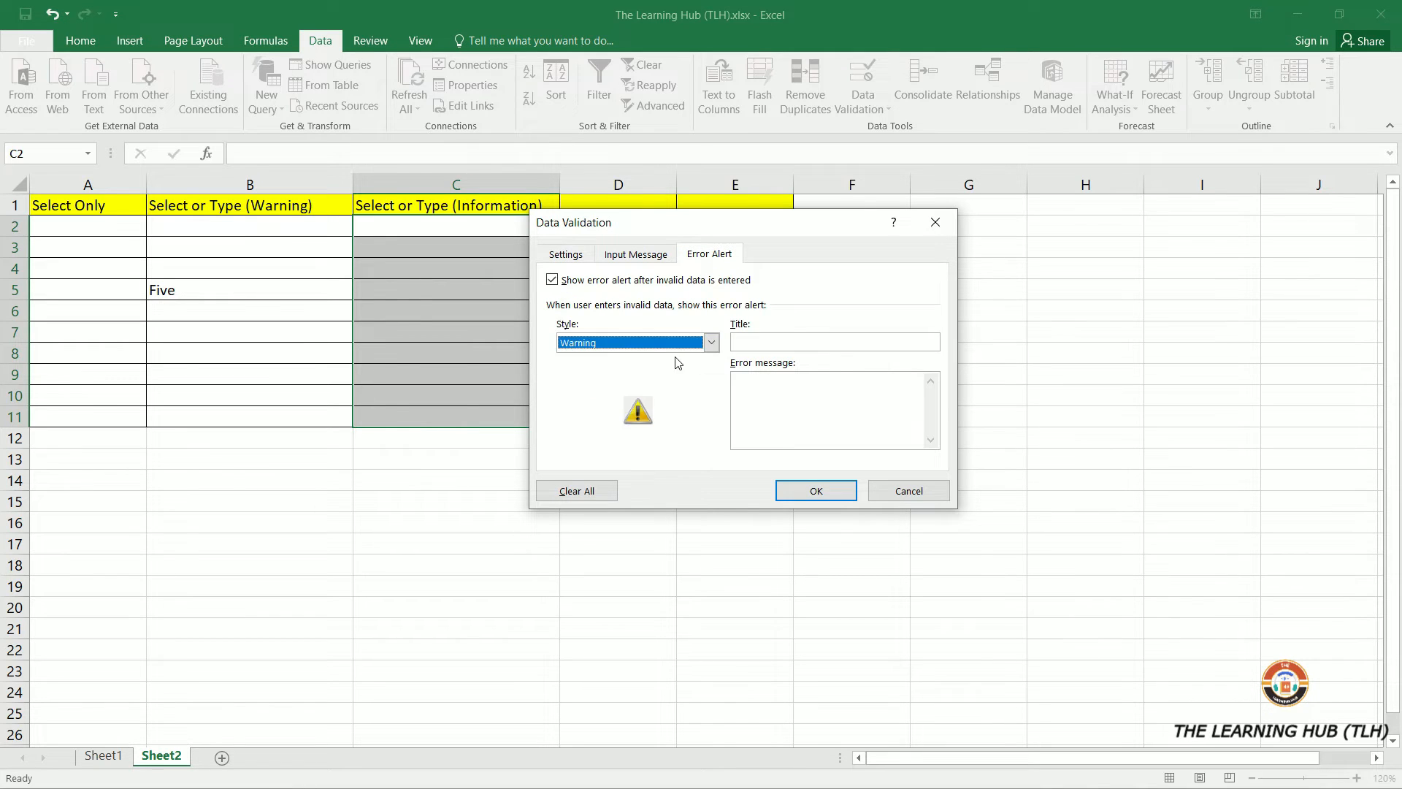
{"action": "left_click", "coordinate": [712, 343]}
{"action": "left_click", "coordinate": [686, 384]}
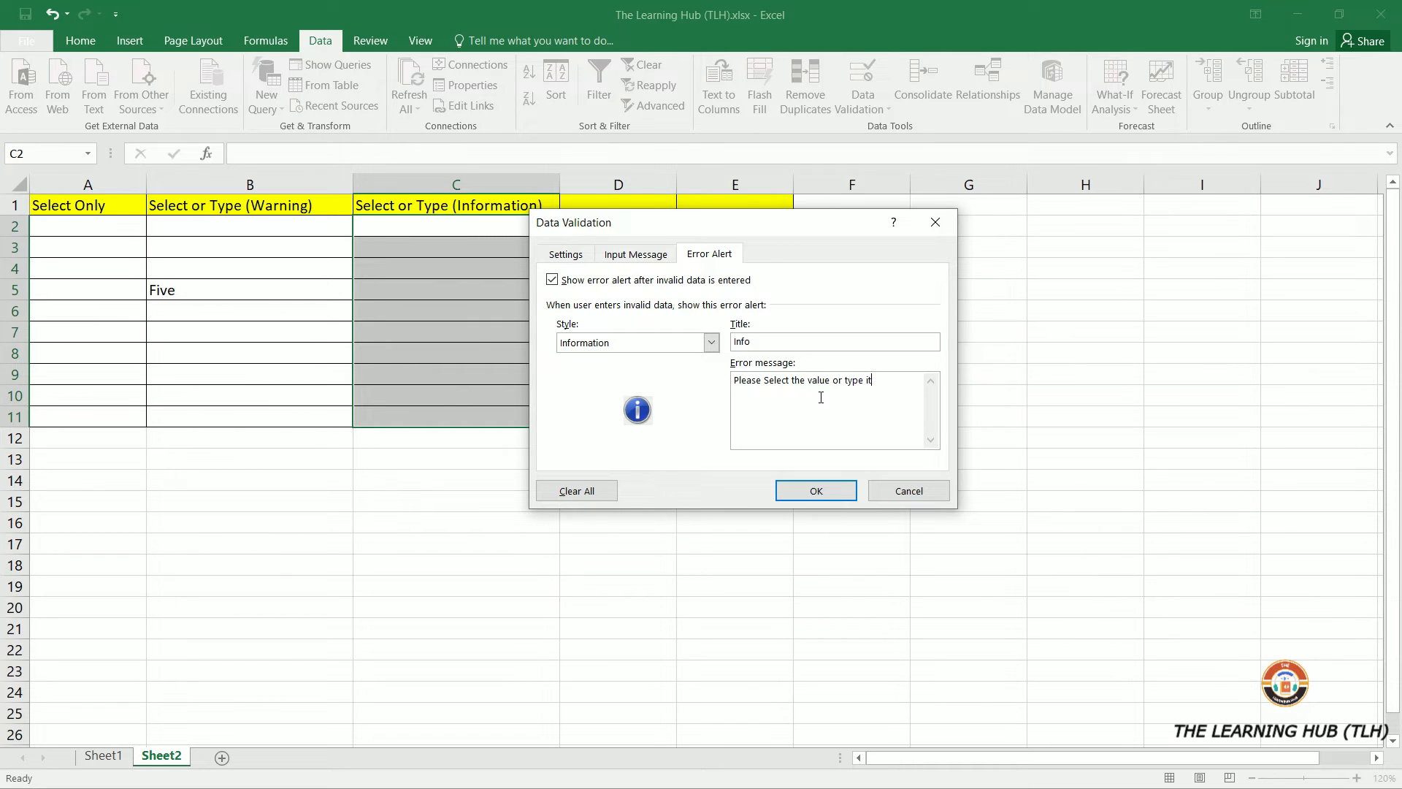
{"action": "left_click", "coordinate": [816, 490]}
- Enter the unlisted value Five in cell C7 and accept it in the information alert
{"action": "left_click", "coordinate": [468, 339]}
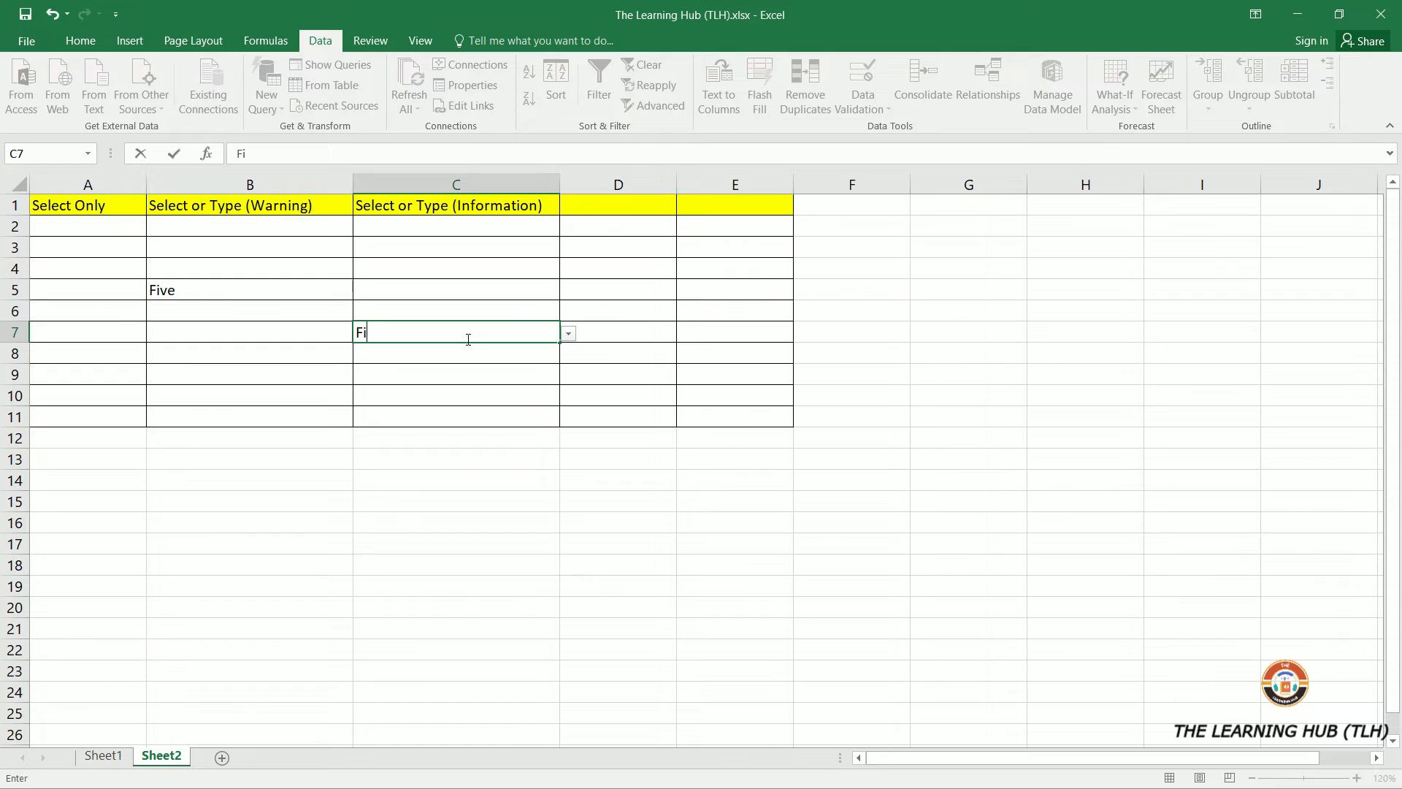
{"action": "key", "text": "Return"}
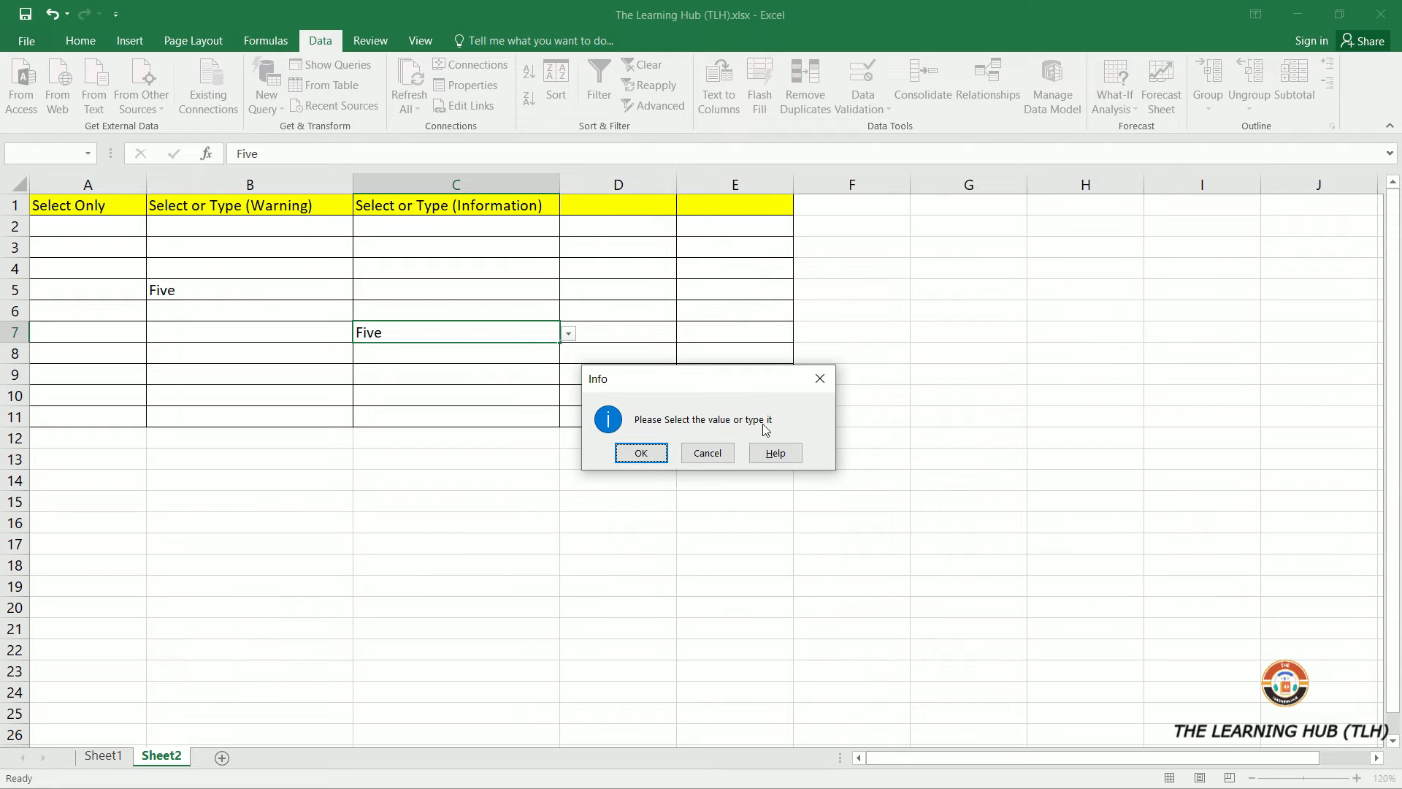
{"action": "left_click", "coordinate": [643, 455]}
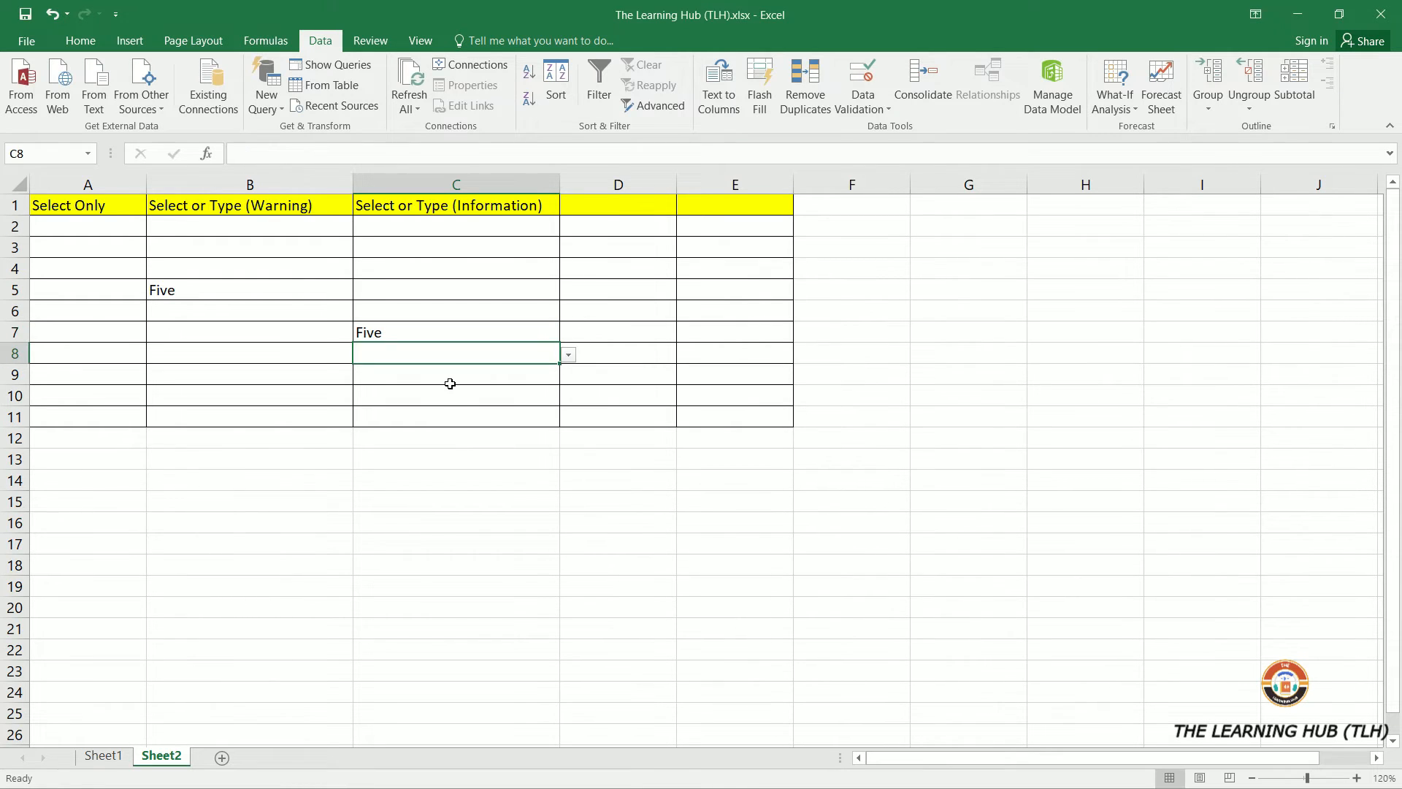
{"action": "left_click", "coordinate": [441, 391]}
- Clear the test value Five from cells C7 and B5
{"action": "left_click", "coordinate": [390, 340]}
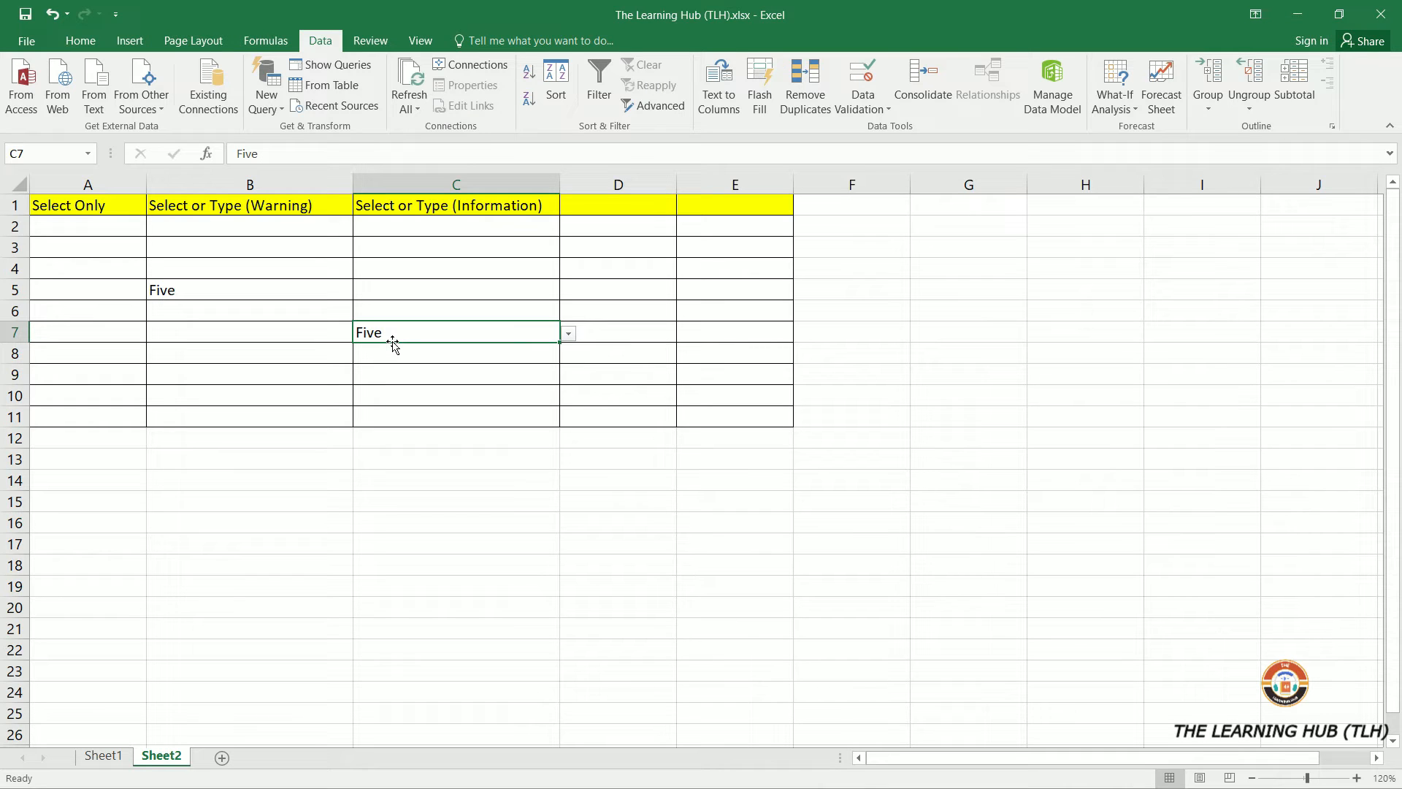
{"action": "key", "text": "Delete"}
{"action": "left_click", "coordinate": [194, 289]}
{"action": "key", "text": "Delete"}
{"action": "left_click", "coordinate": [498, 360]}
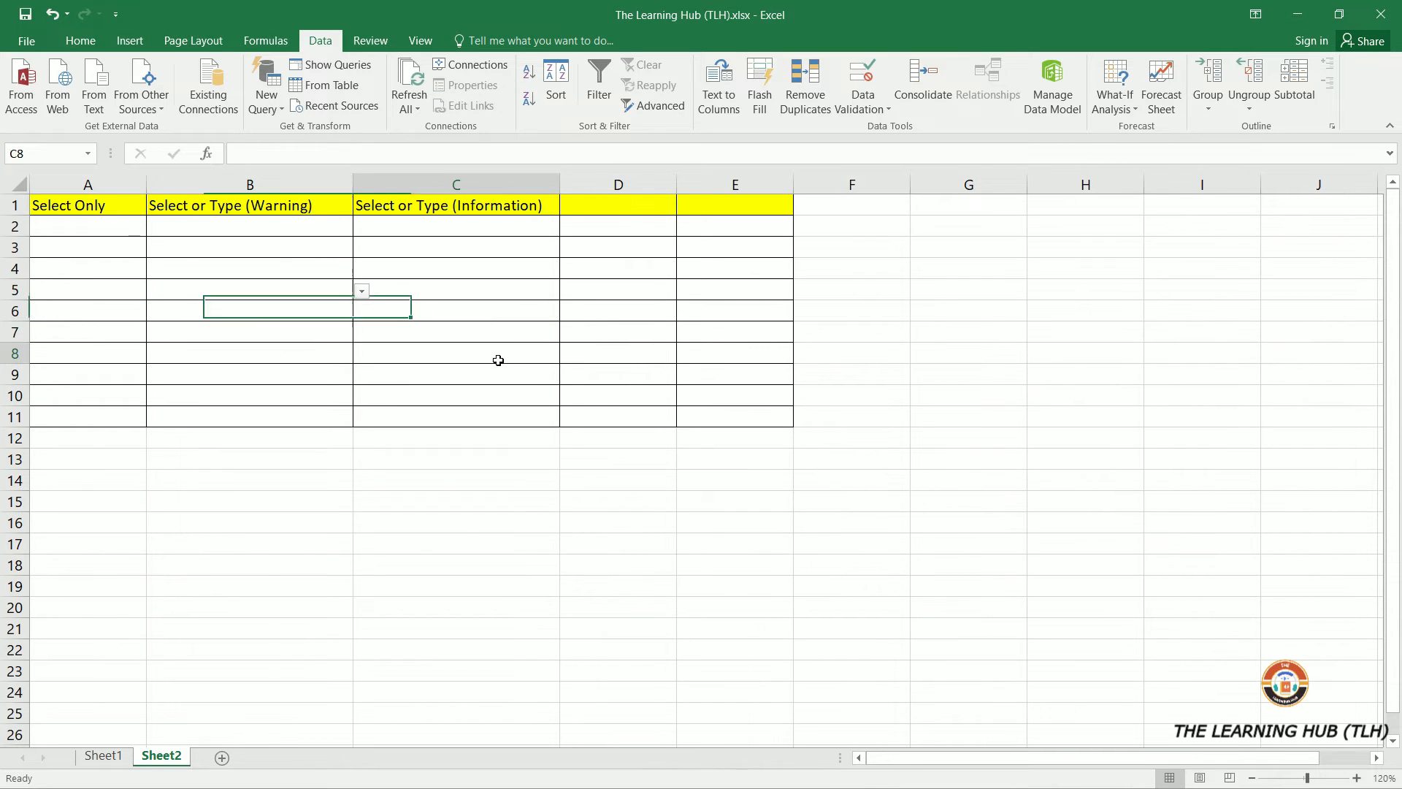
- Copy the select-only drop-down cells A2:A11 and paste them into column D starting at D2
{"action": "left_click_drag", "start_coordinate": [95, 226], "coordinate": [81, 413]}
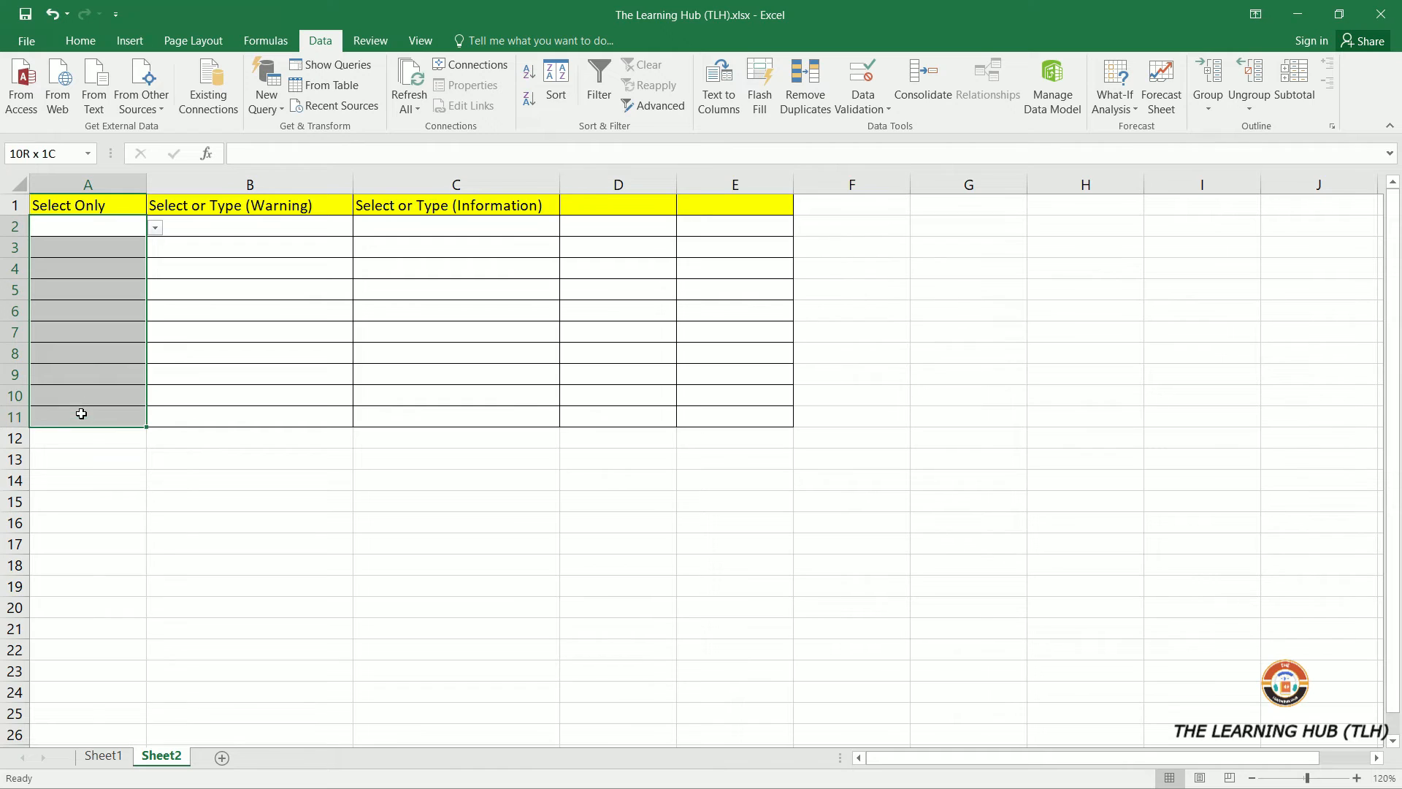
{"action": "left_click", "coordinate": [93, 227]}
{"action": "left_click", "coordinate": [605, 225]}
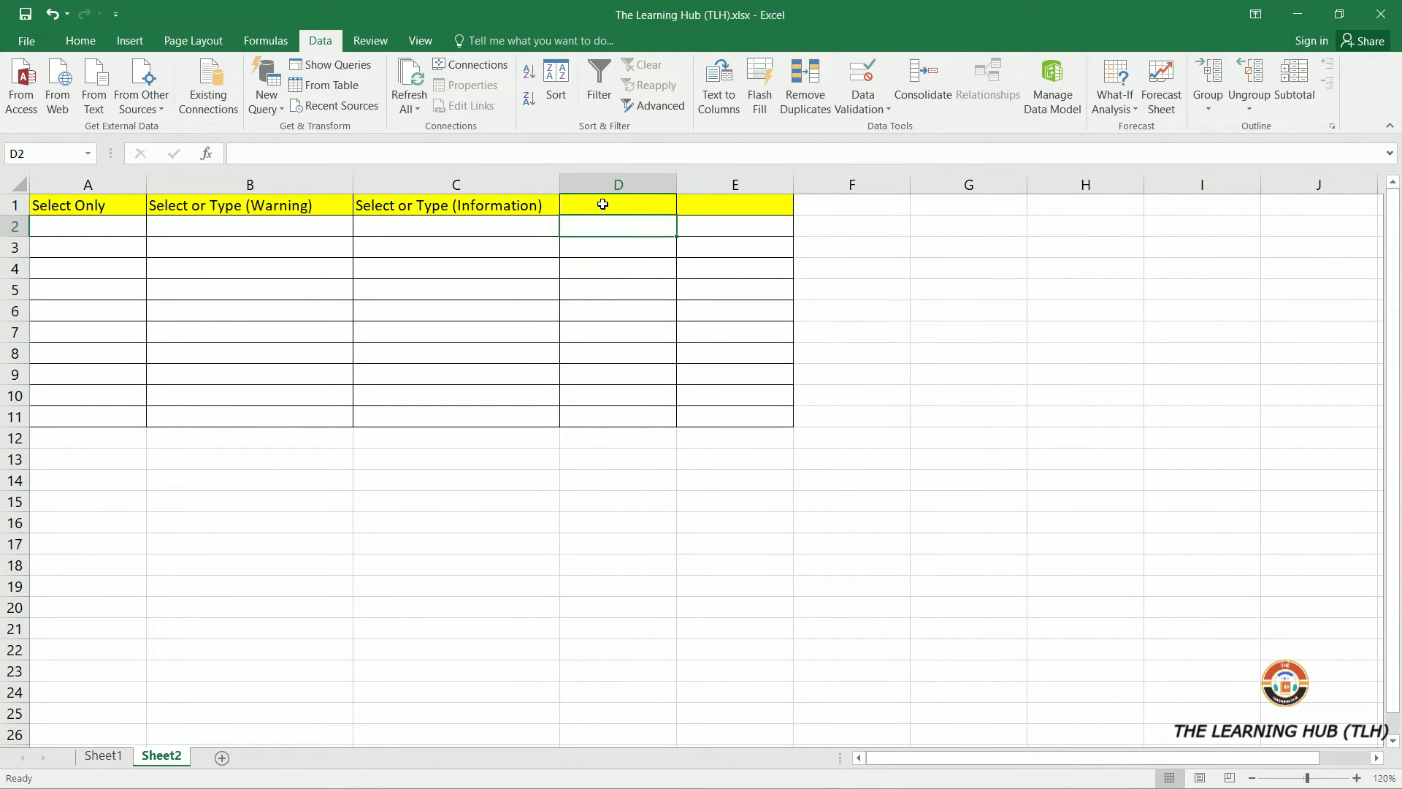
{"action": "left_click_drag", "start_coordinate": [86, 228], "coordinate": [63, 409]}
{"action": "left_click", "coordinate": [80, 40]}
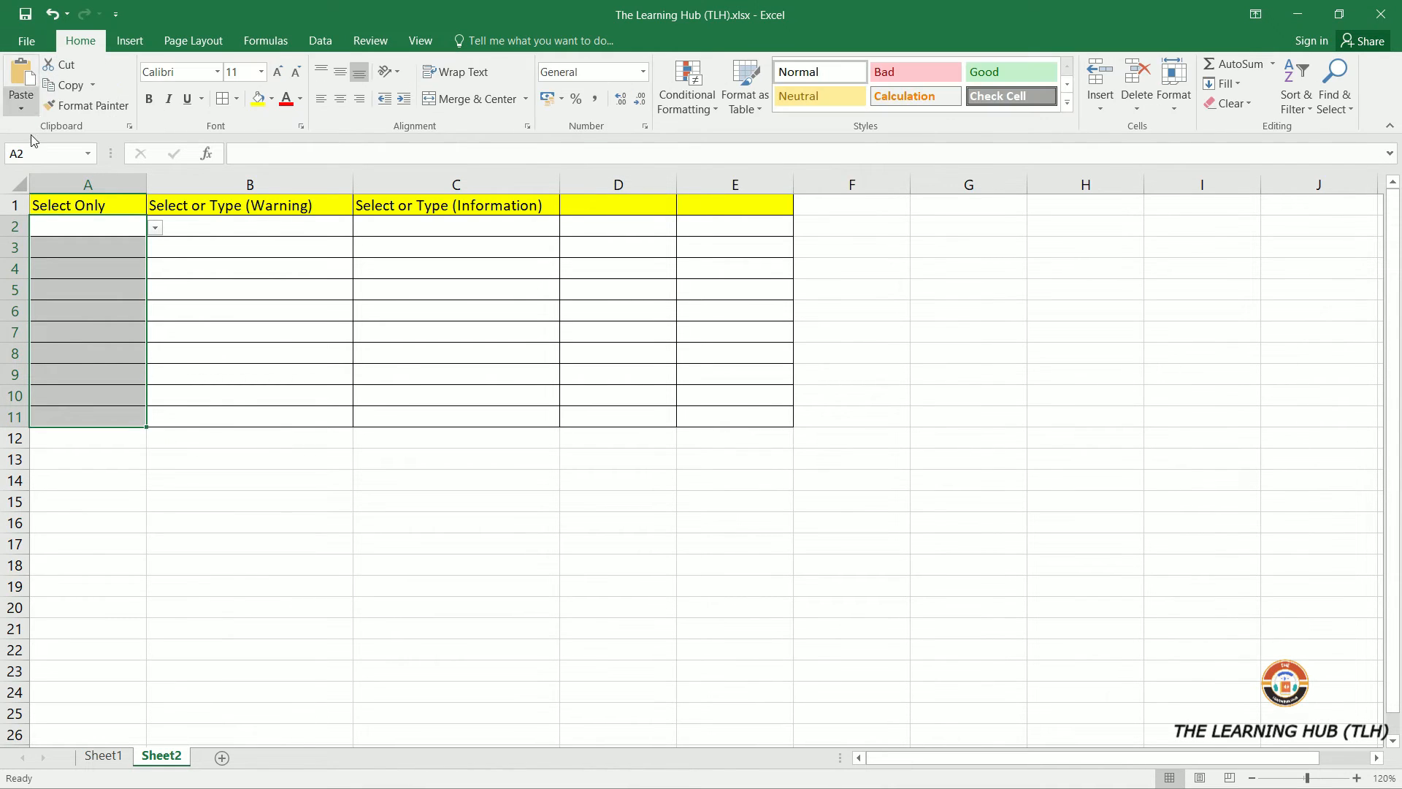
{"action": "left_click", "coordinate": [66, 84]}
{"action": "left_click", "coordinate": [612, 222]}
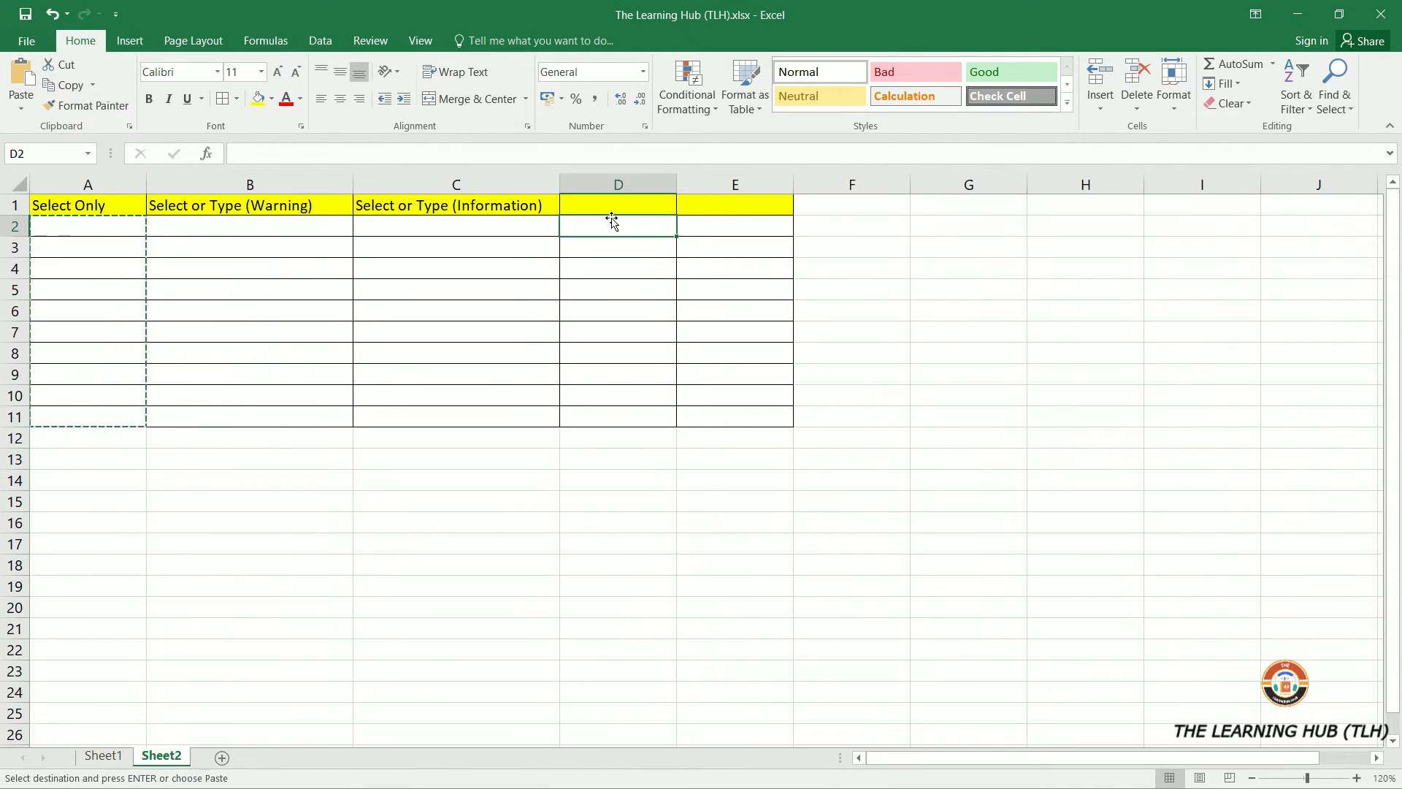
{"action": "left_click", "coordinate": [22, 80]}
- Check the drop-down options of the pasted list in cell D2
{"action": "left_click", "coordinate": [619, 312]}
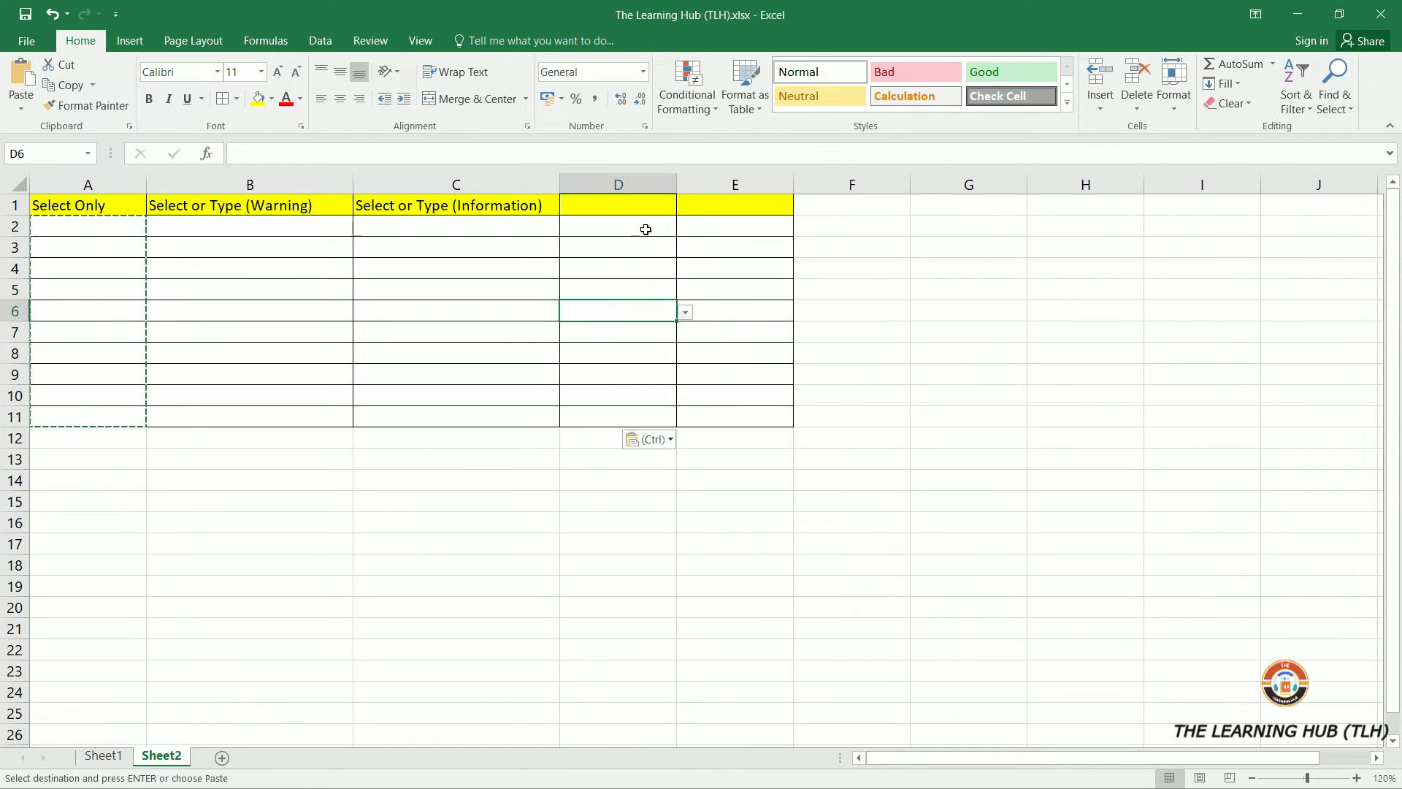
{"action": "left_click", "coordinate": [646, 230]}
{"action": "left_click", "coordinate": [685, 228]}
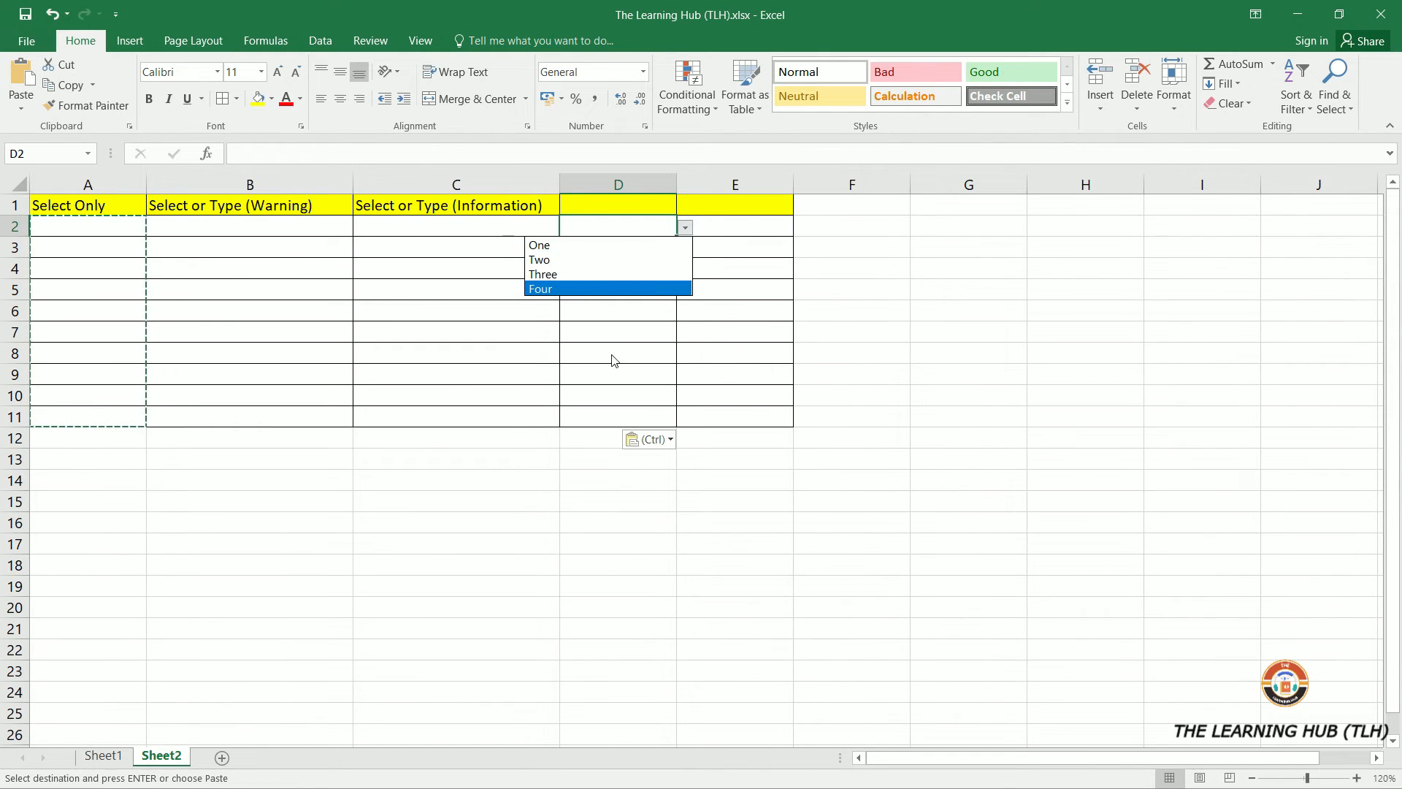
- Try to enter the unlisted value Five in cell D6 and cancel the entry
{"action": "left_click", "coordinate": [615, 306]}
{"action": "type", "text": "Five"}
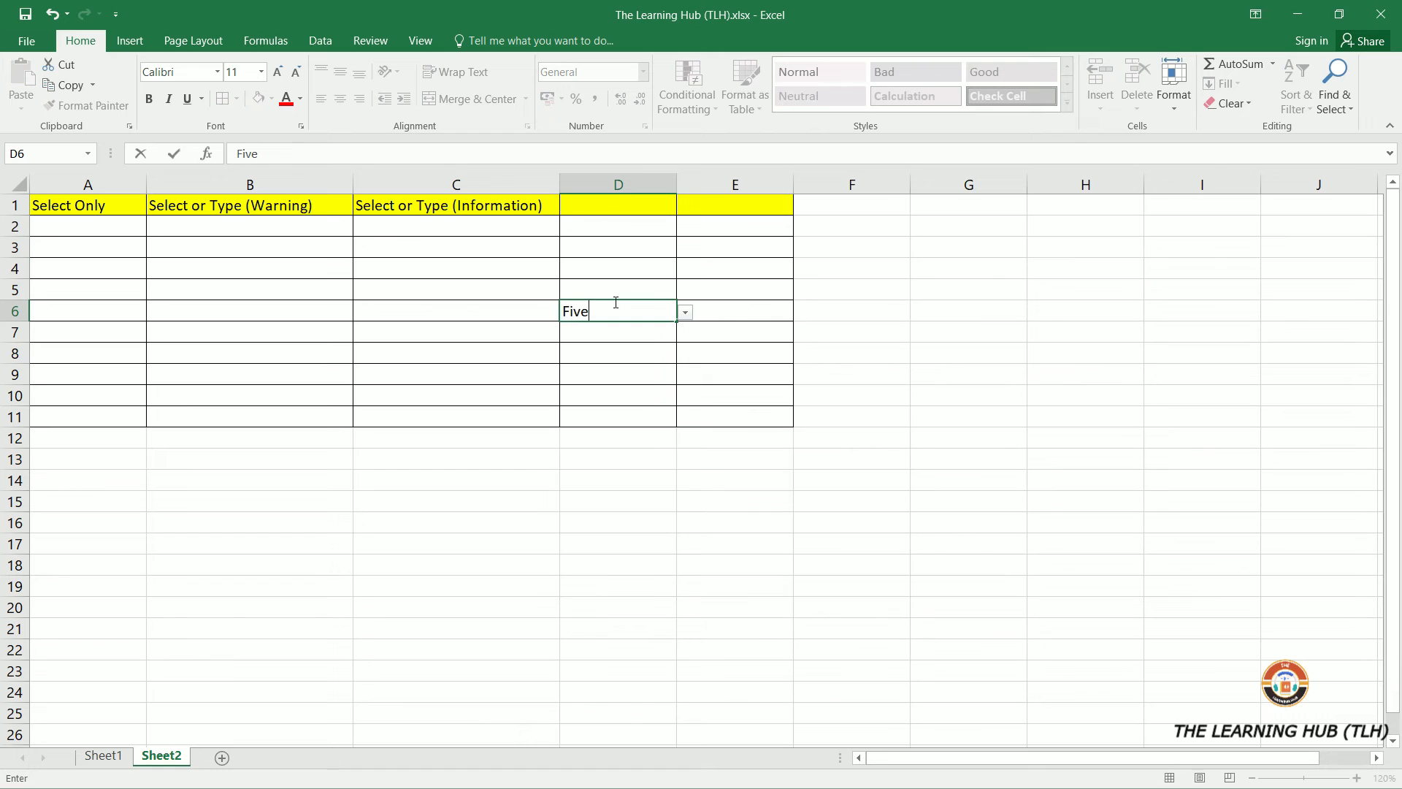
{"action": "key", "text": "Return"}
{"action": "key", "text": "Escape"}
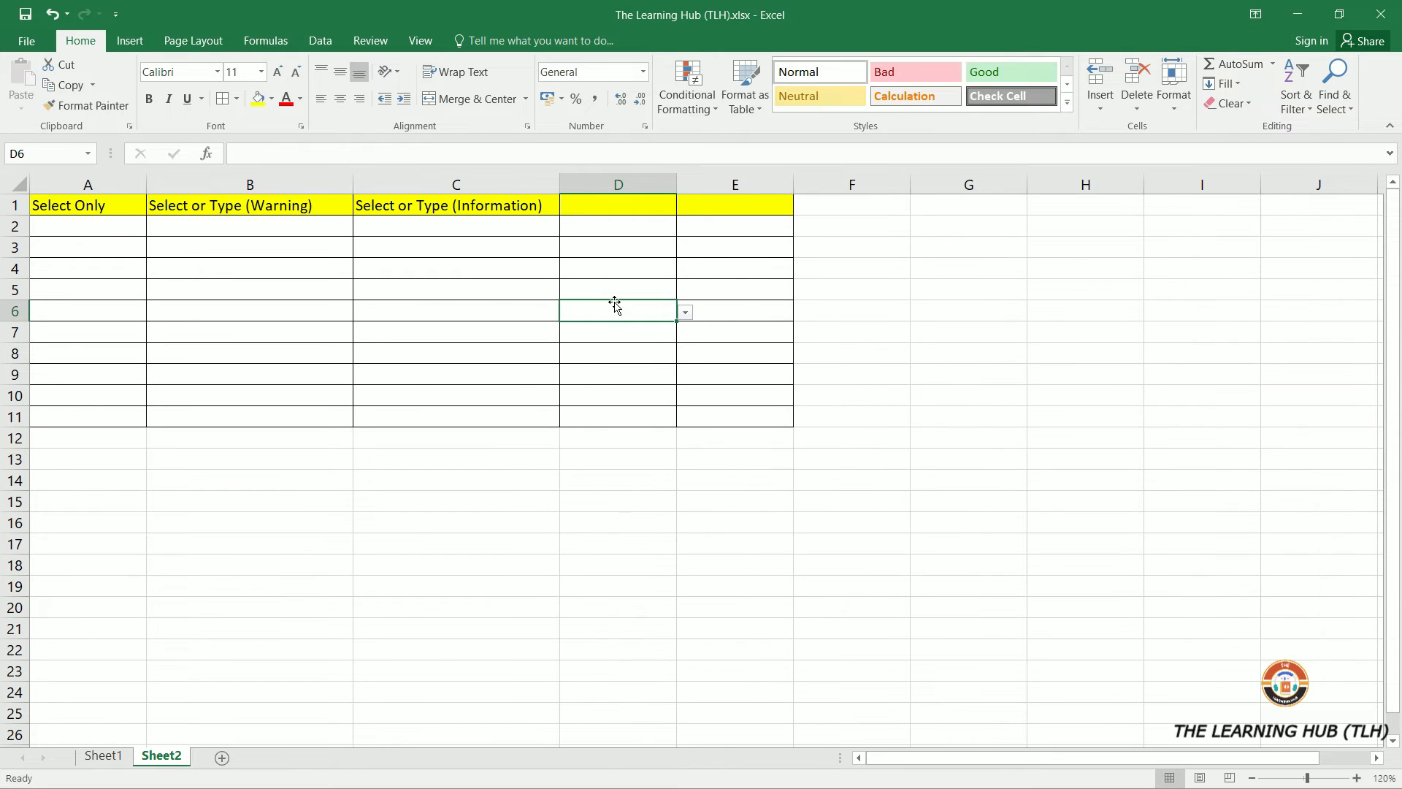
- Copy the Select or Type (Warning) drop-down cells B2:B11 and paste them into column D over D2:D11
{"action": "left_click_drag", "start_coordinate": [231, 225], "coordinate": [229, 410]}
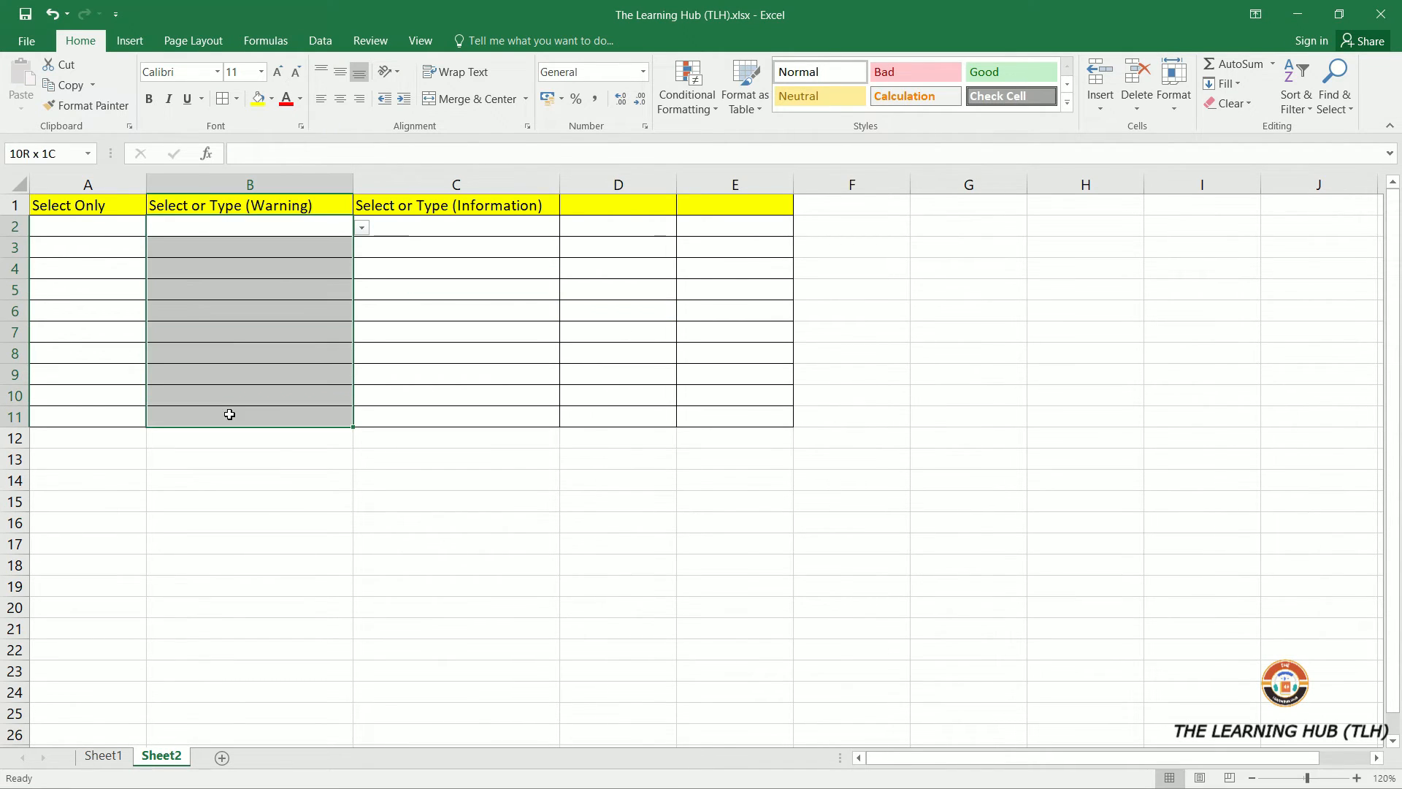
{"action": "left_click", "coordinate": [68, 84]}
{"action": "left_click_drag", "start_coordinate": [623, 225], "coordinate": [617, 413]}
{"action": "left_click", "coordinate": [21, 80]}
{"action": "left_click", "coordinate": [409, 289]}
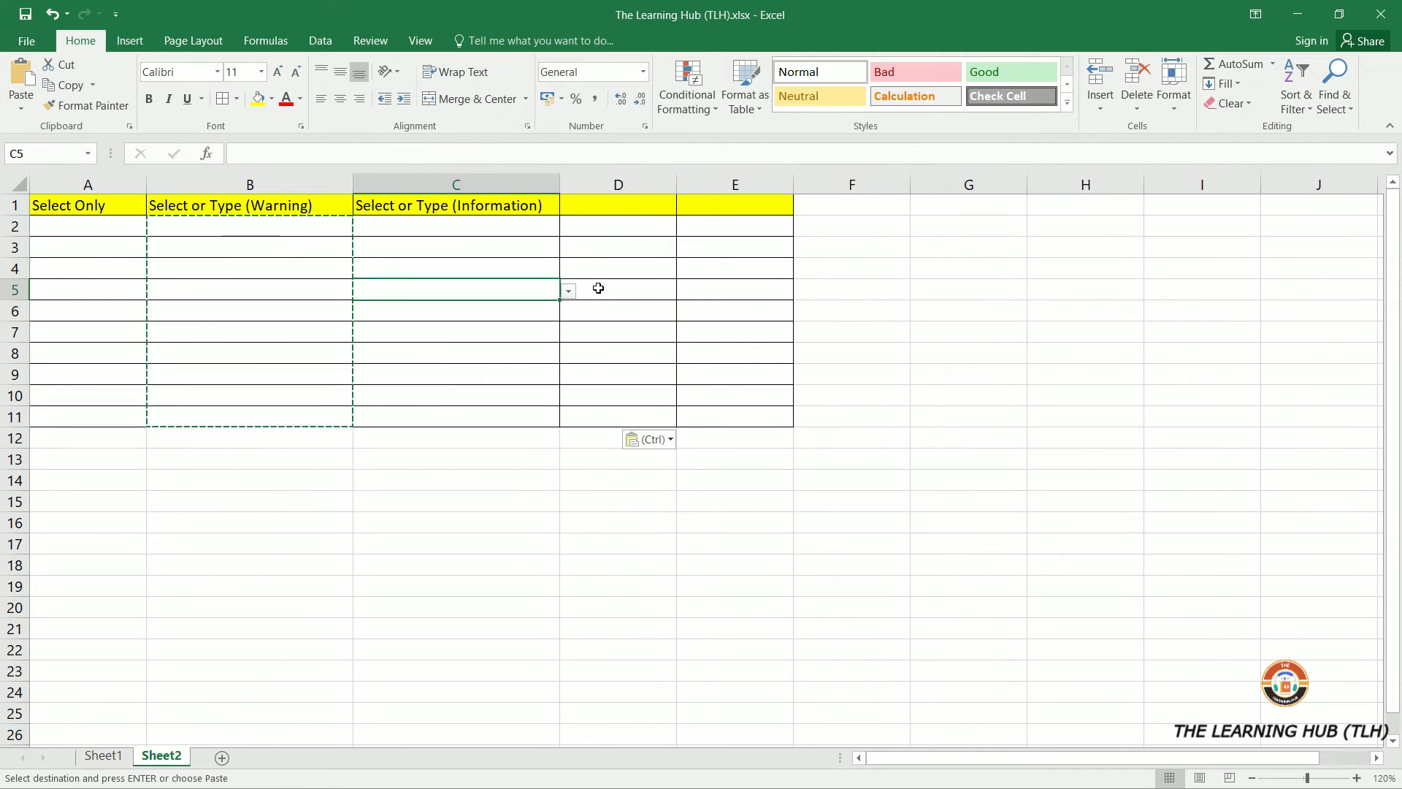
- Enter the unlisted value Five in cell D5 and accept the warning alert
{"action": "left_click", "coordinate": [594, 287]}
{"action": "left_click", "coordinate": [686, 291]}
{"action": "left_click", "coordinate": [653, 285]}
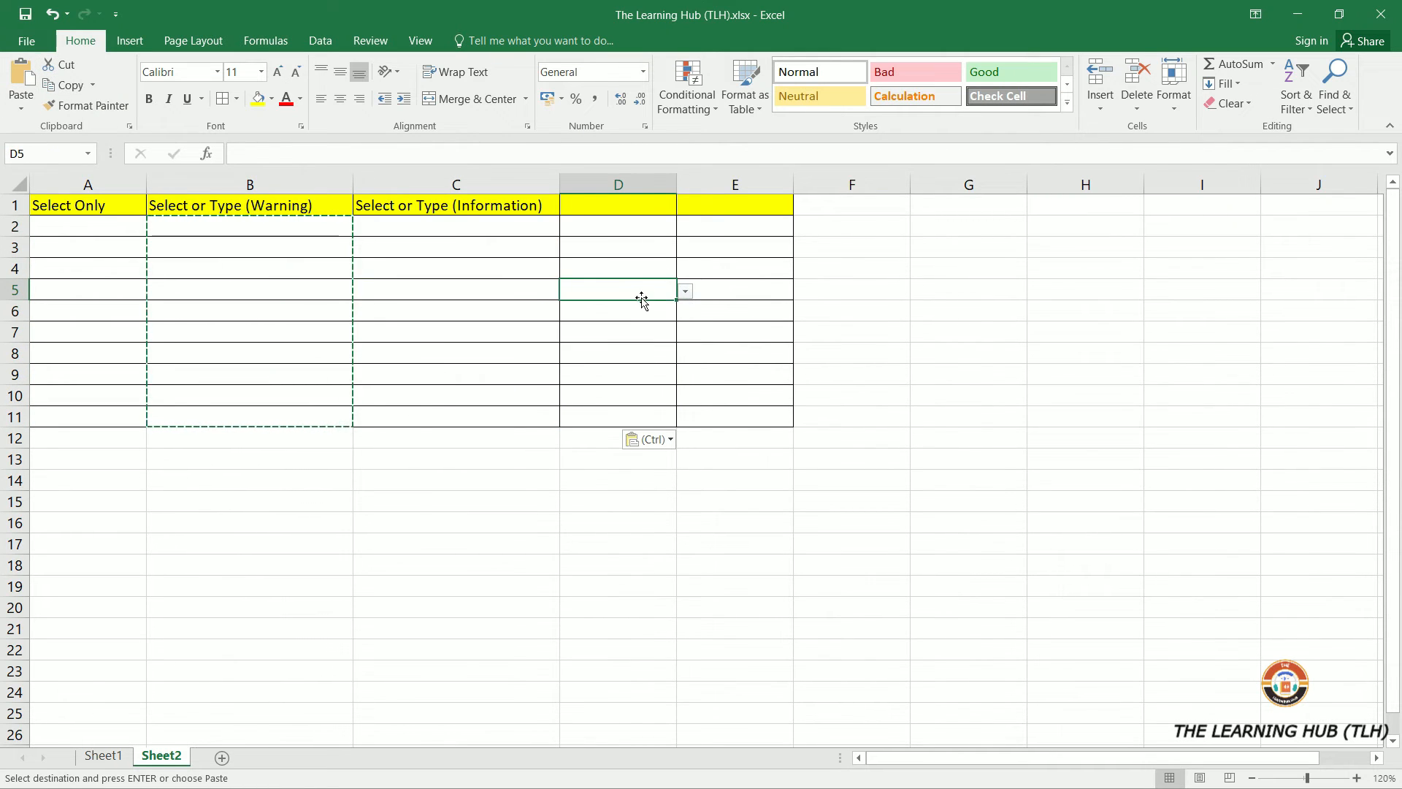
{"action": "type", "text": "Five"}
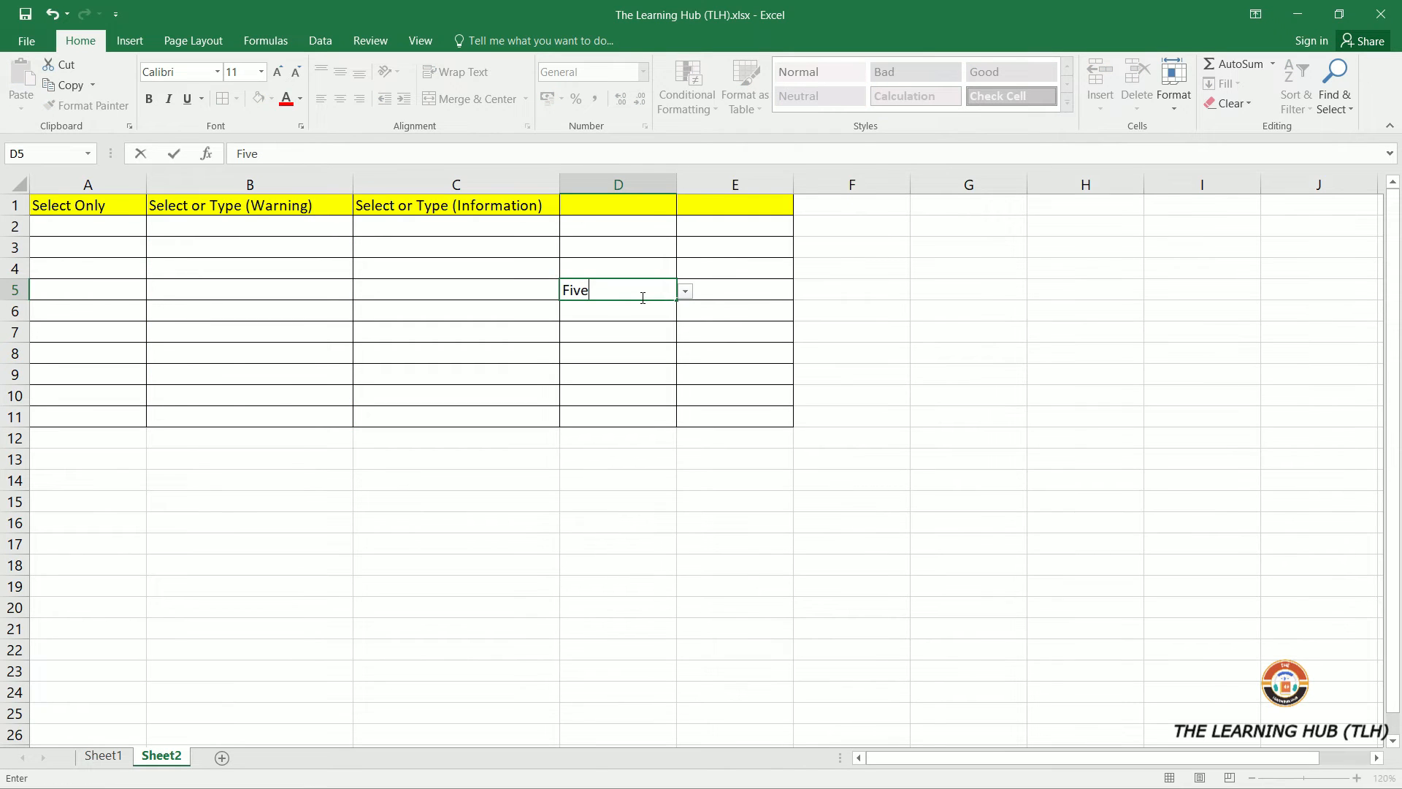
{"action": "key", "text": "Return"}
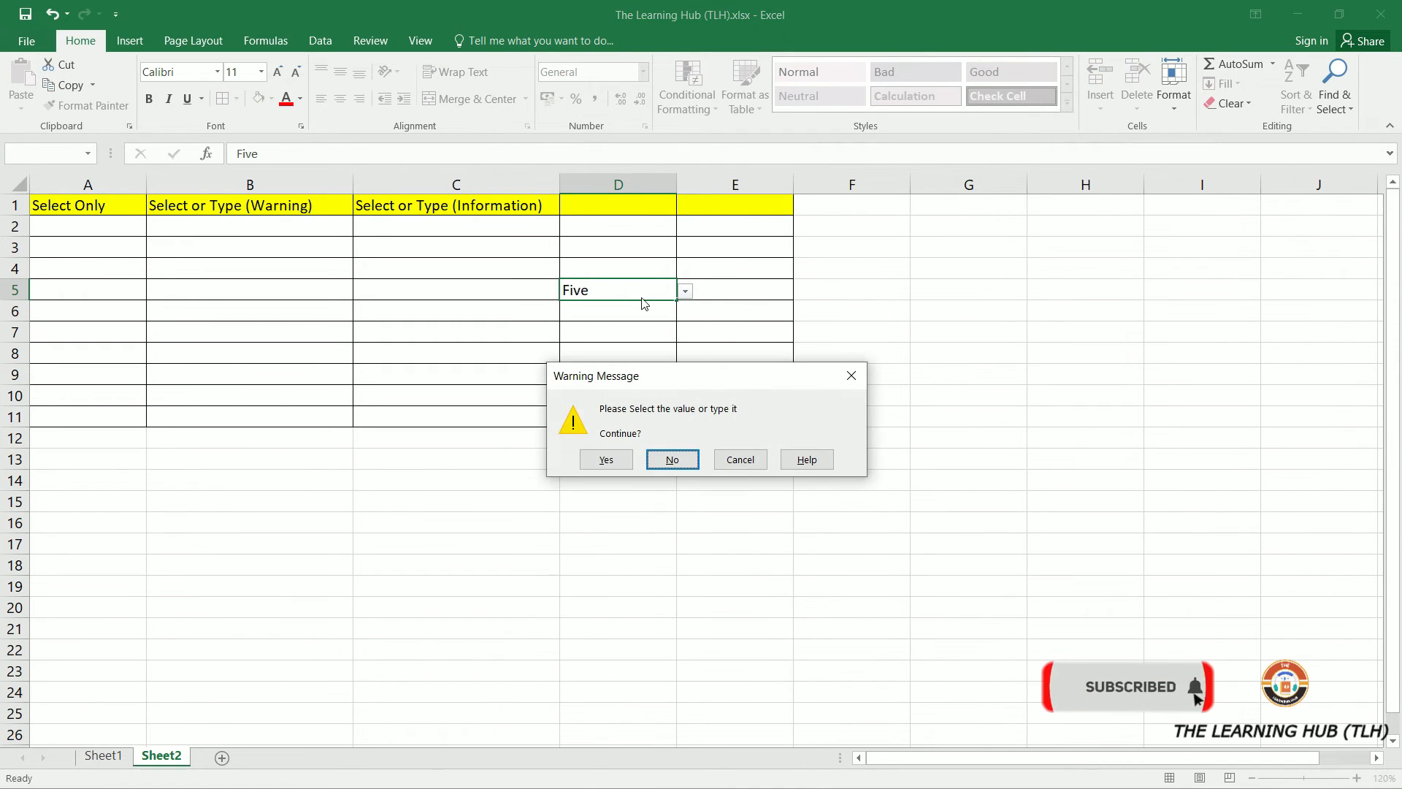
{"action": "left_click", "coordinate": [606, 461]}
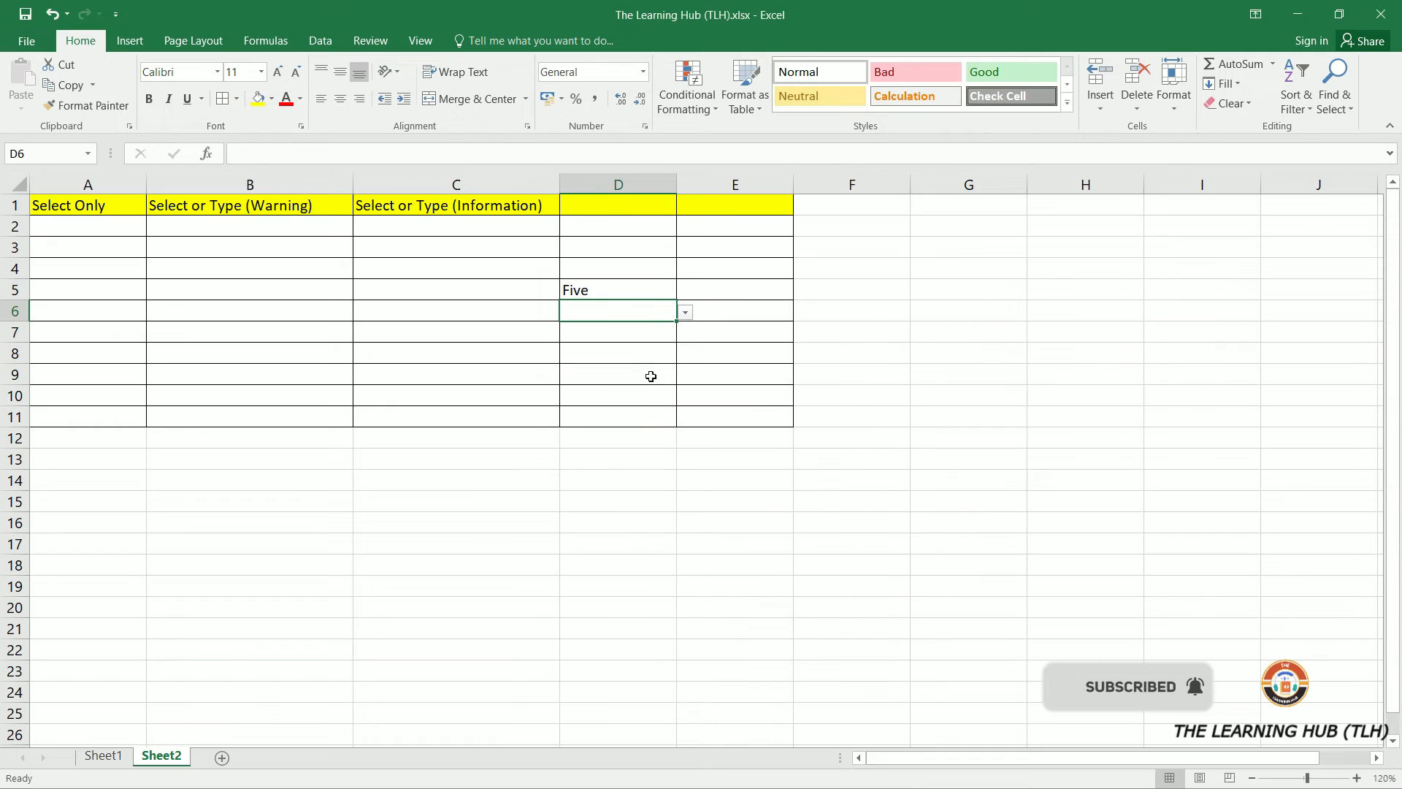
- Copy the Select or Type (Information) drop-down cells C2:C11 and paste them into column E starting at E2
{"action": "left_click_drag", "start_coordinate": [433, 223], "coordinate": [401, 423]}
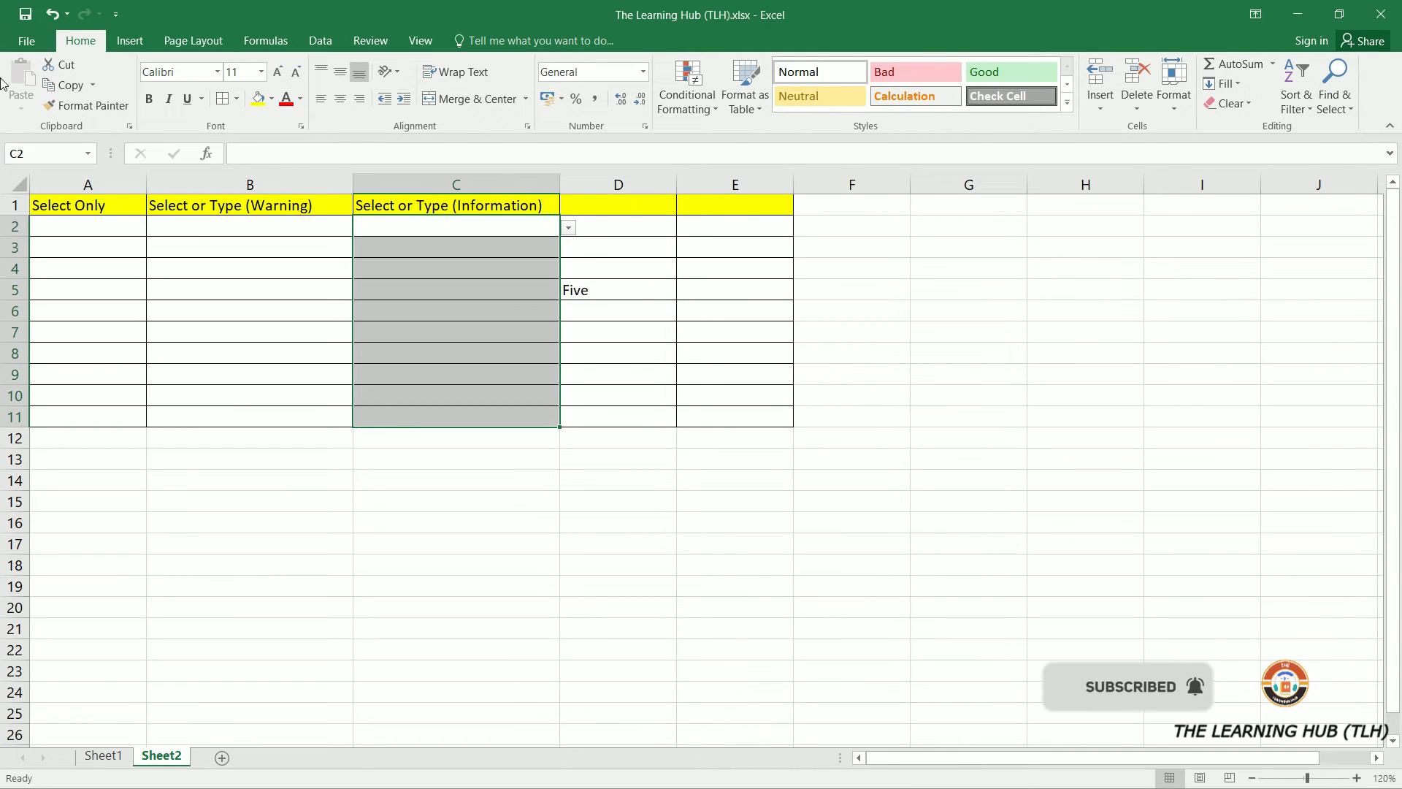
{"action": "key", "text": "ctrl+c"}
{"action": "left_click", "coordinate": [695, 225]}
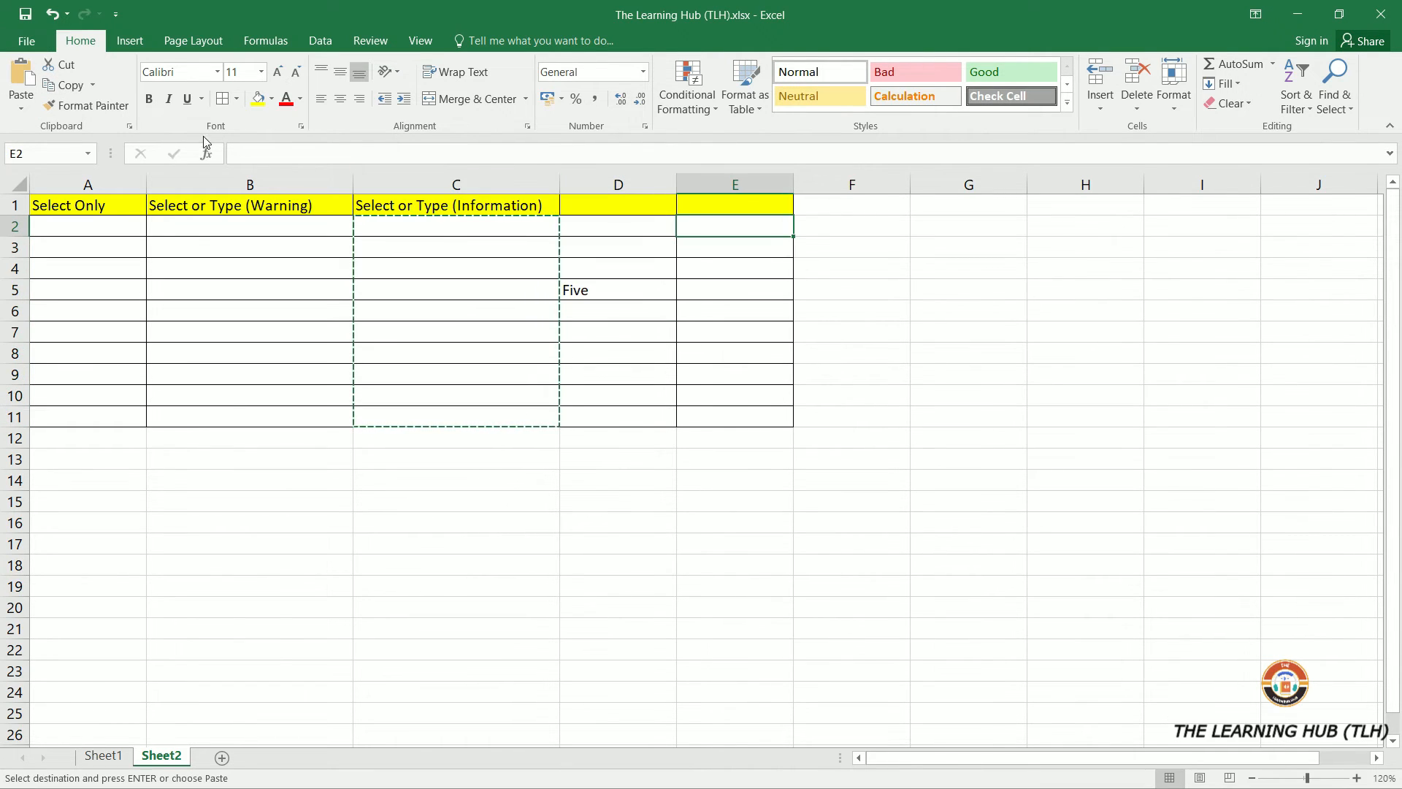
{"action": "left_click", "coordinate": [20, 73]}
- Enter the unlisted value Six in cell E5 and accept the information alert
{"action": "left_click", "coordinate": [701, 283]}
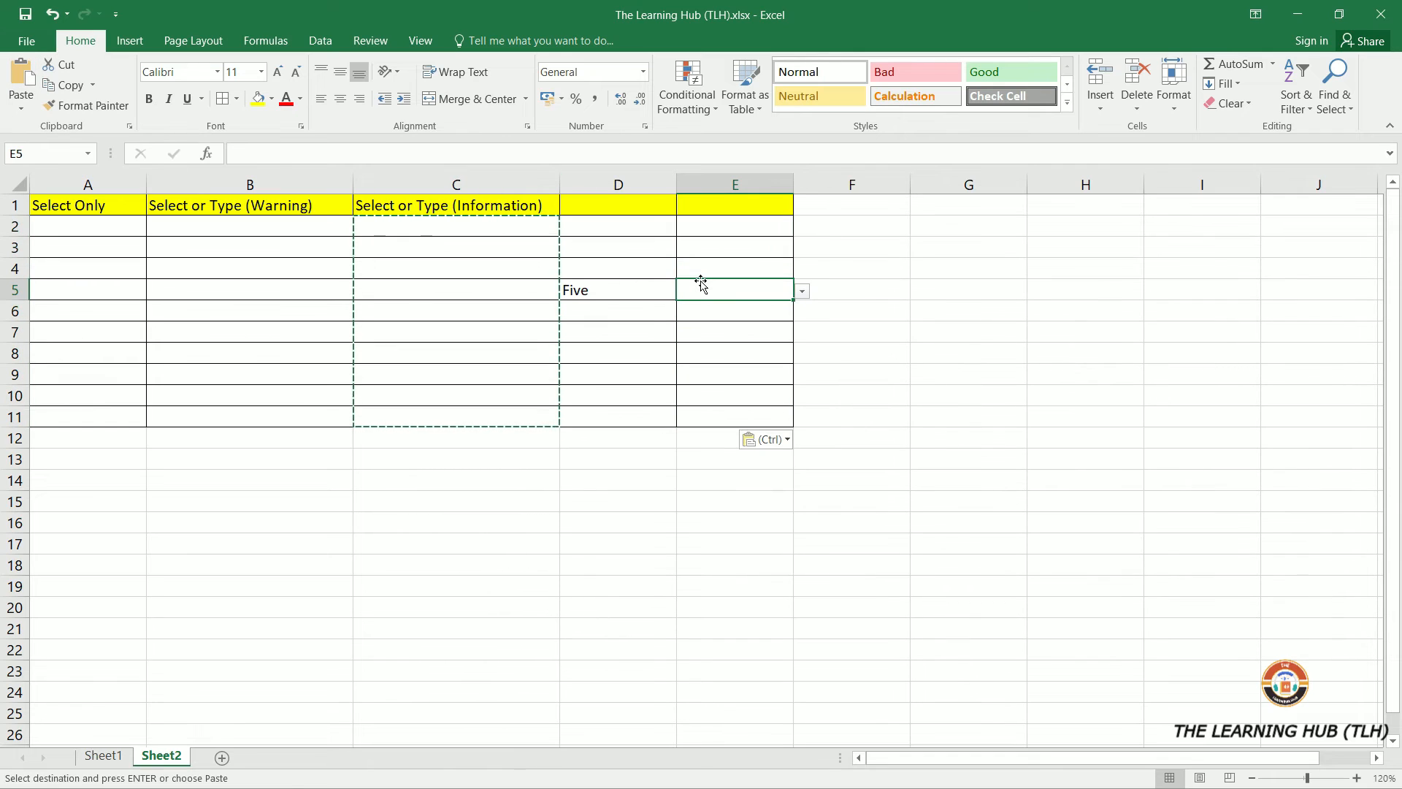
{"action": "type", "text": "Six"}
{"action": "key", "text": "Return"}
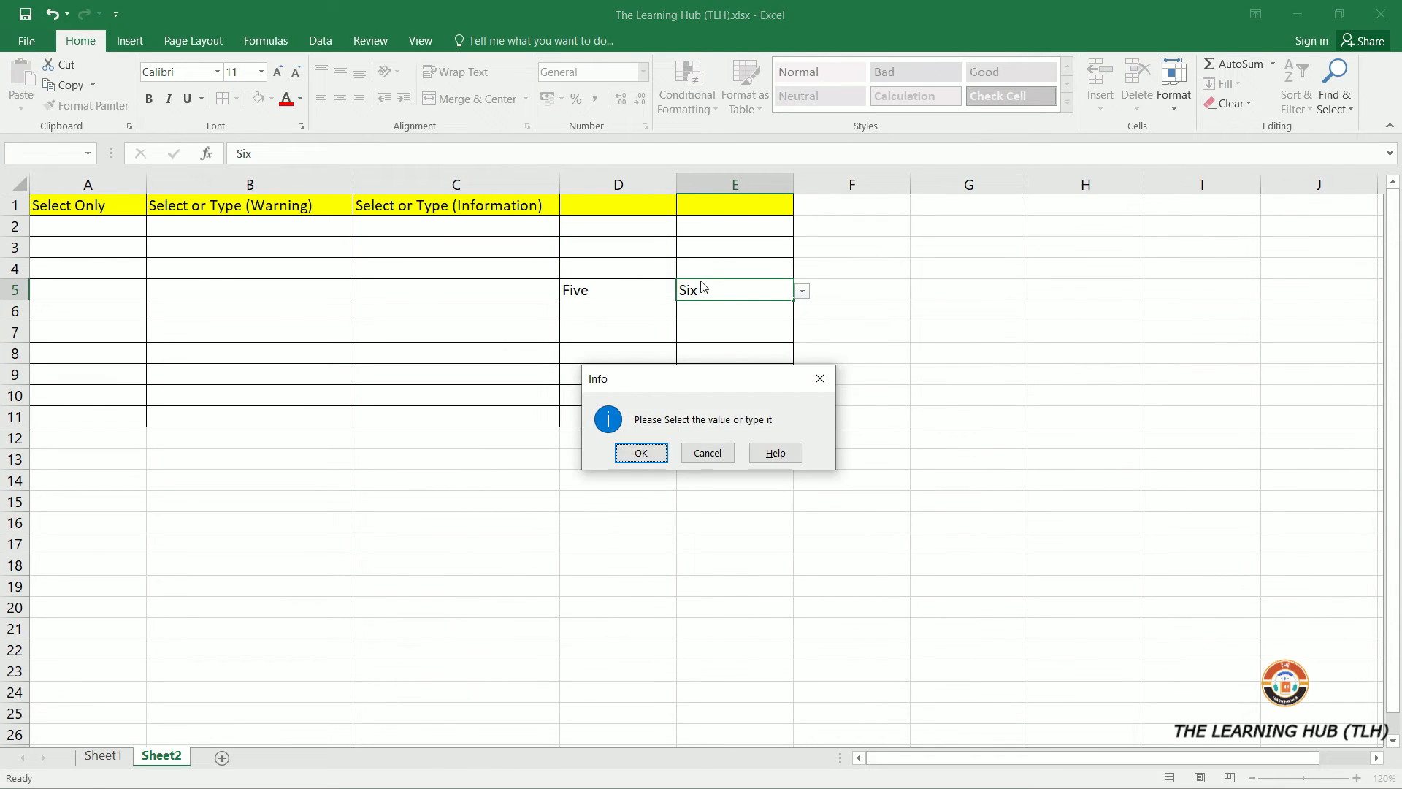
{"action": "key", "text": "Return"}
- Enter 1 in H14 and 2 in H15, and fill the number series down to 10 in H23
{"action": "left_click", "coordinate": [1083, 479]}
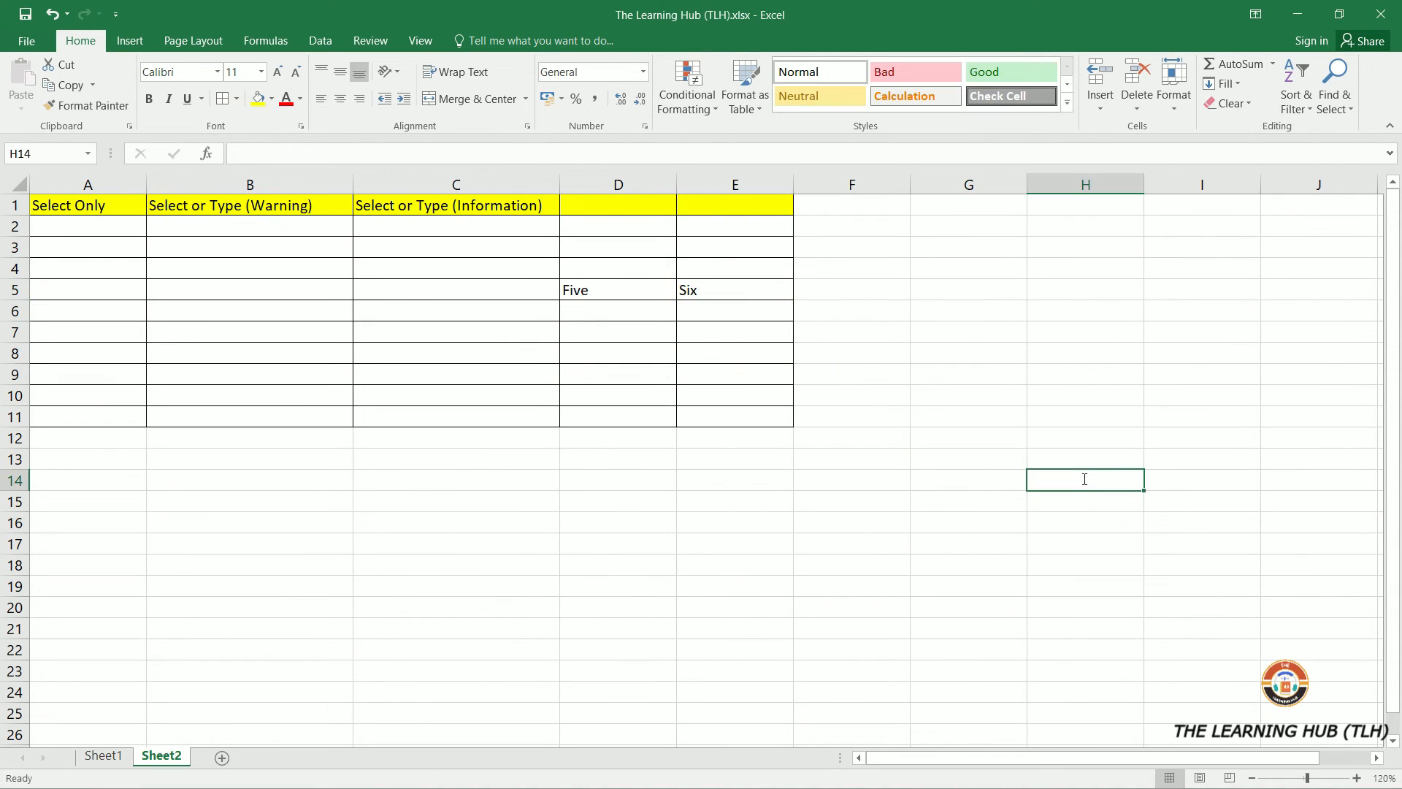
{"action": "type", "text": "1"}
{"action": "key", "text": "Return"}
{"action": "type", "text": "2"}
{"action": "key", "text": "Return"}
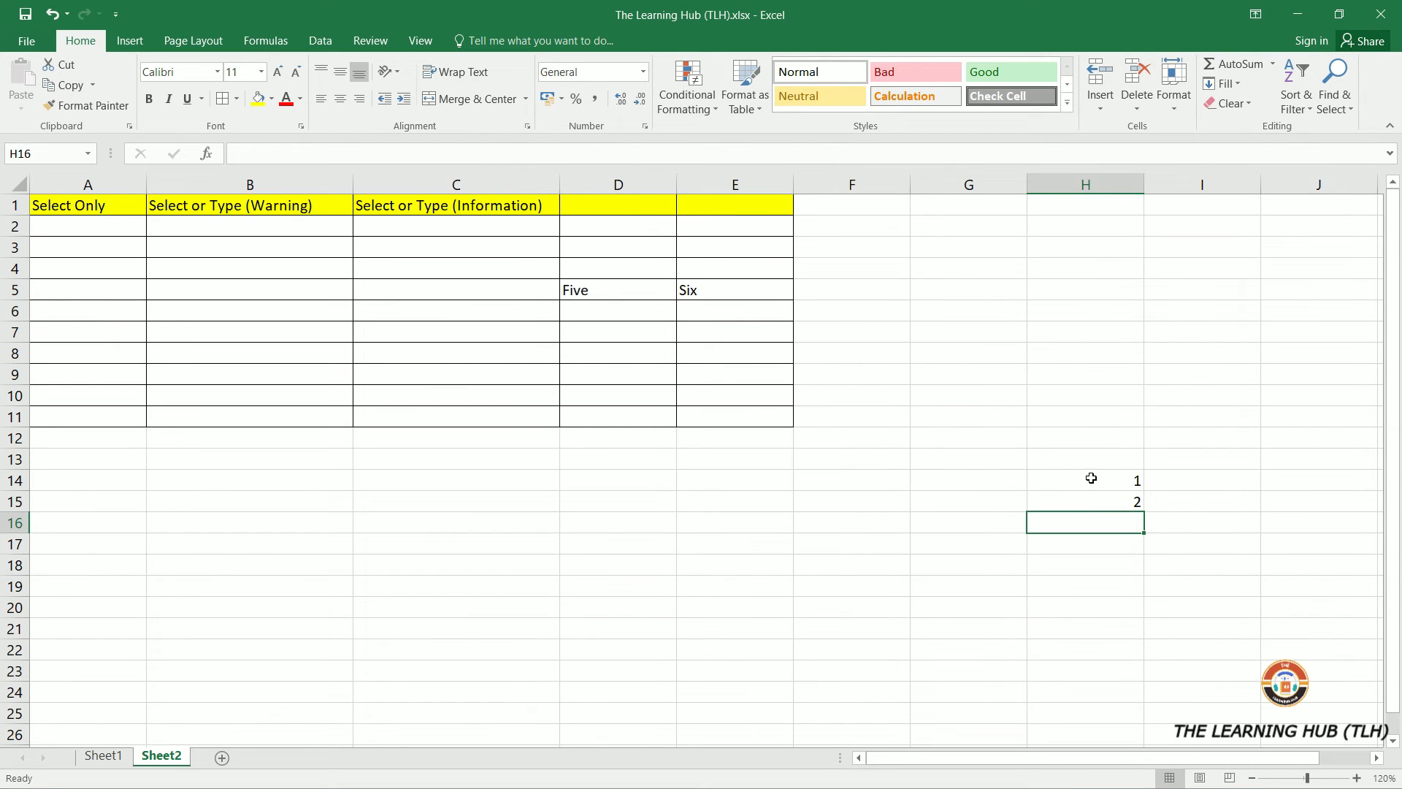
{"action": "left_click_drag", "start_coordinate": [1091, 478], "coordinate": [1131, 678]}
- Clear the value Six from E5 and set the drop-down list source of cells E2:E11 to the range =$H$14:$H$23
{"action": "left_click", "coordinate": [718, 286]}
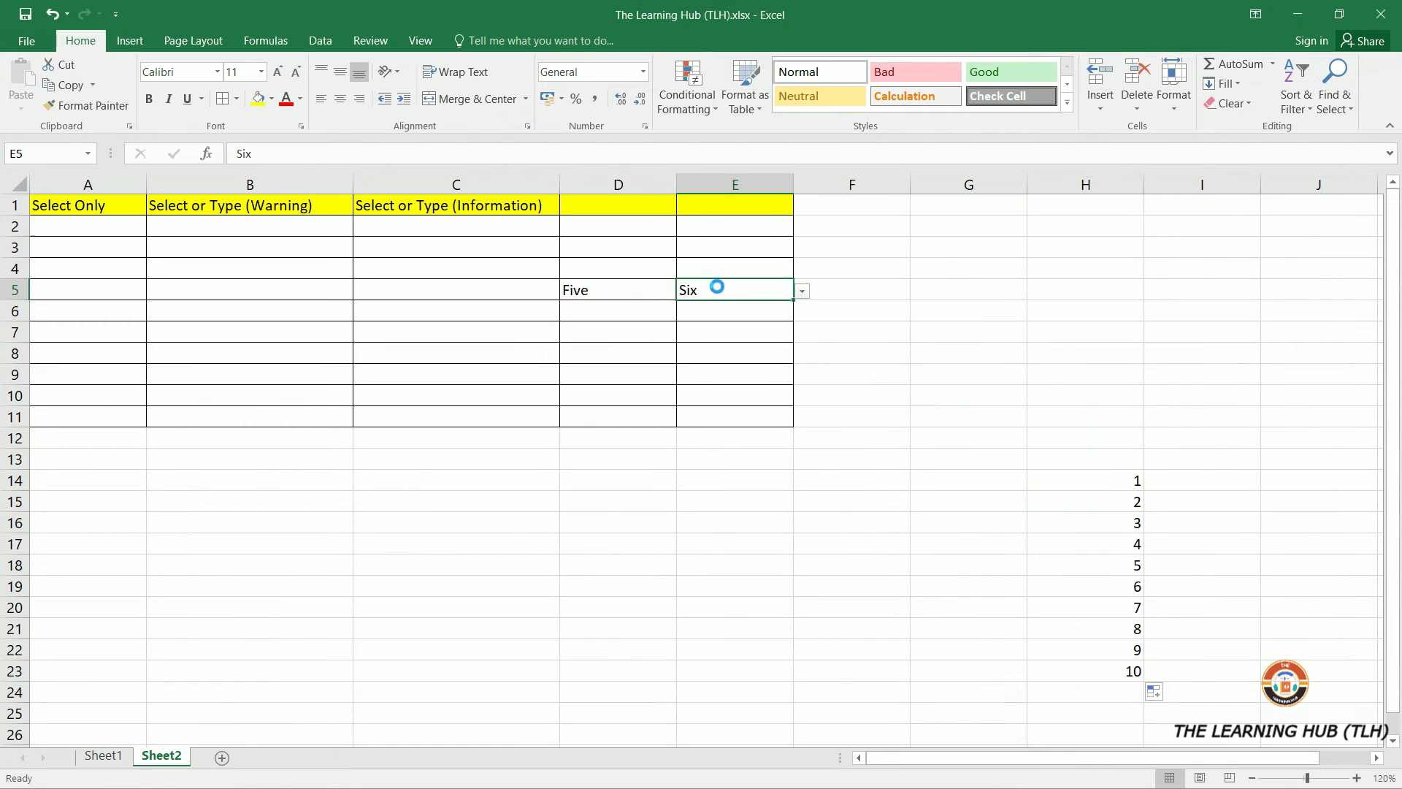
{"action": "key", "text": "Delete"}
{"action": "left_click_drag", "start_coordinate": [717, 225], "coordinate": [715, 416]}
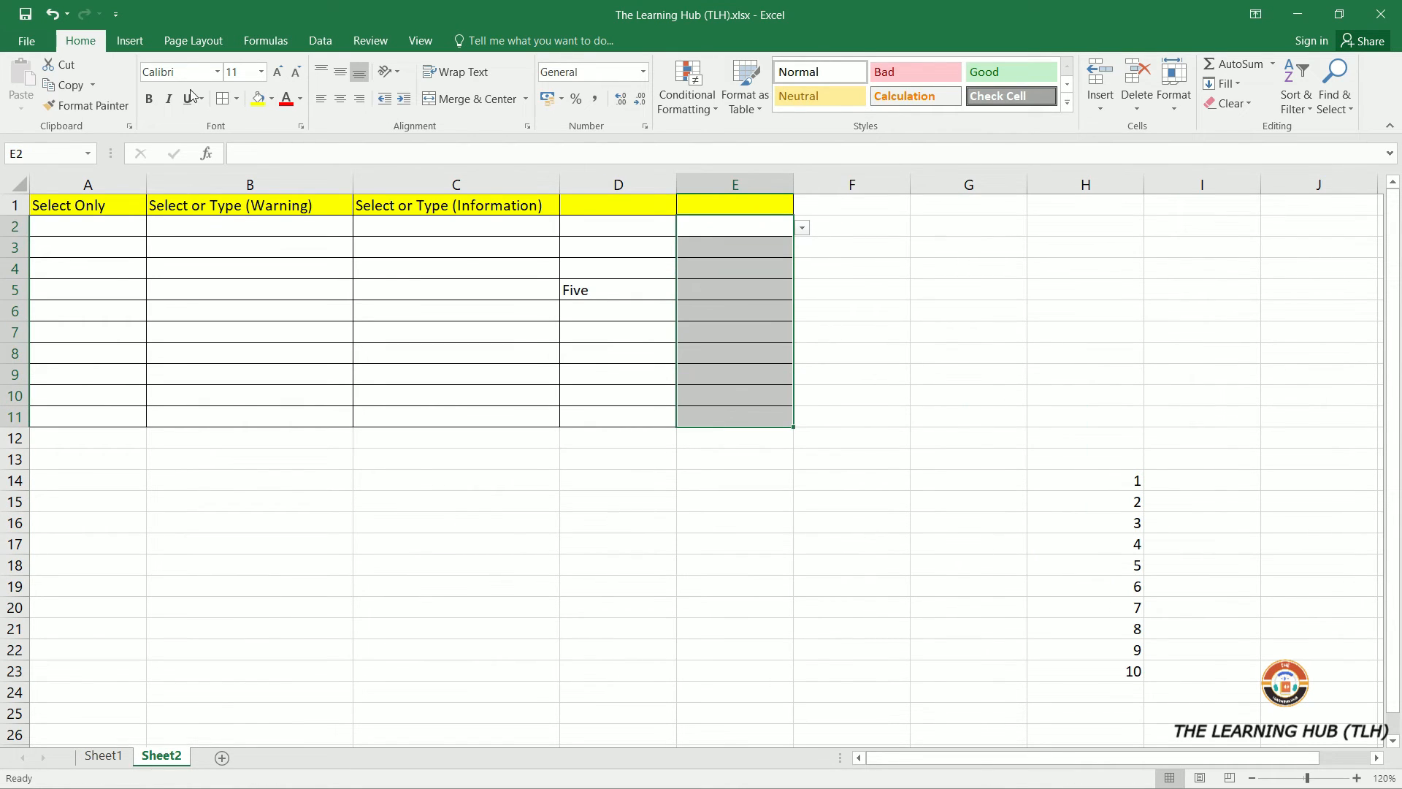
{"action": "left_click", "coordinate": [320, 40]}
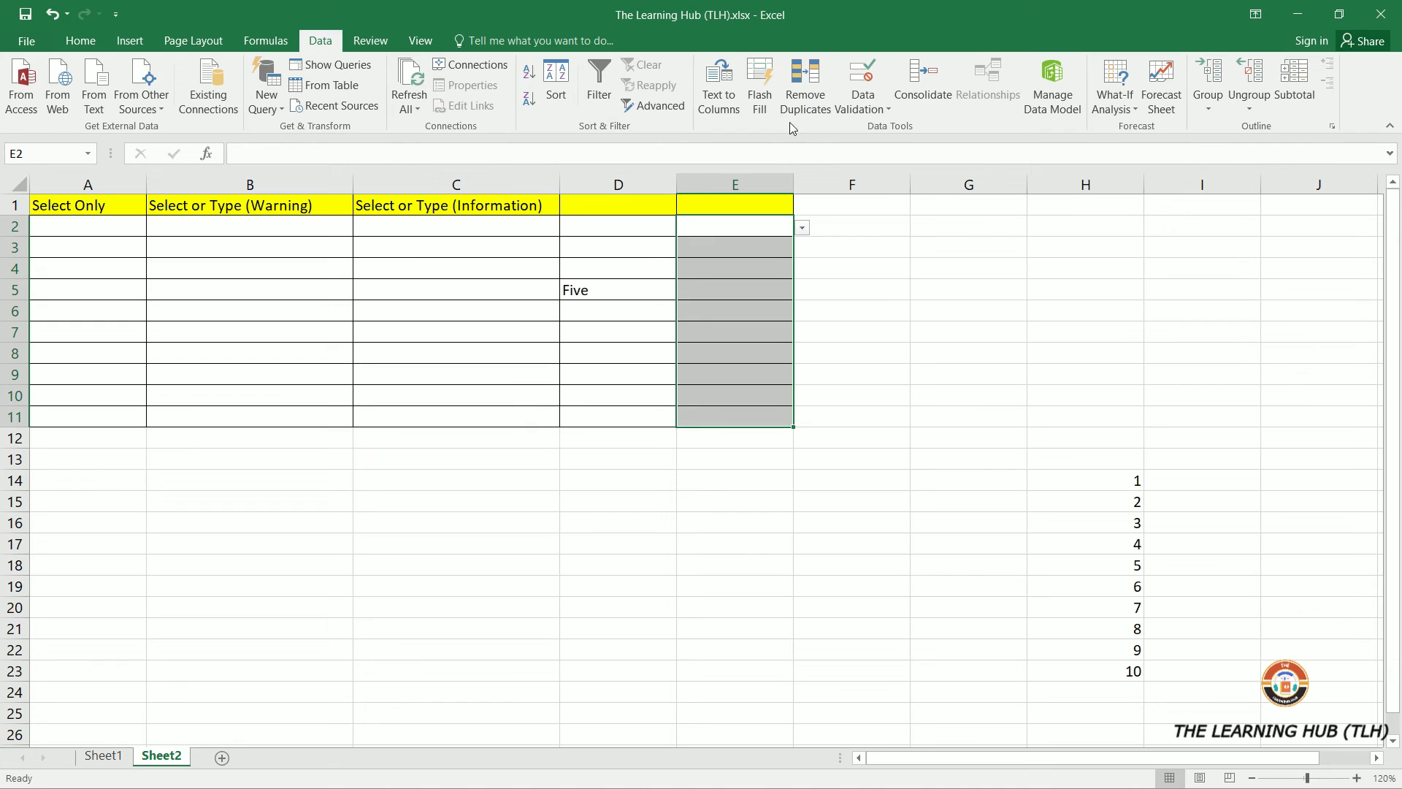
{"action": "left_click", "coordinate": [865, 106]}
{"action": "left_click", "coordinate": [873, 129]}
{"action": "left_click", "coordinate": [581, 257]}
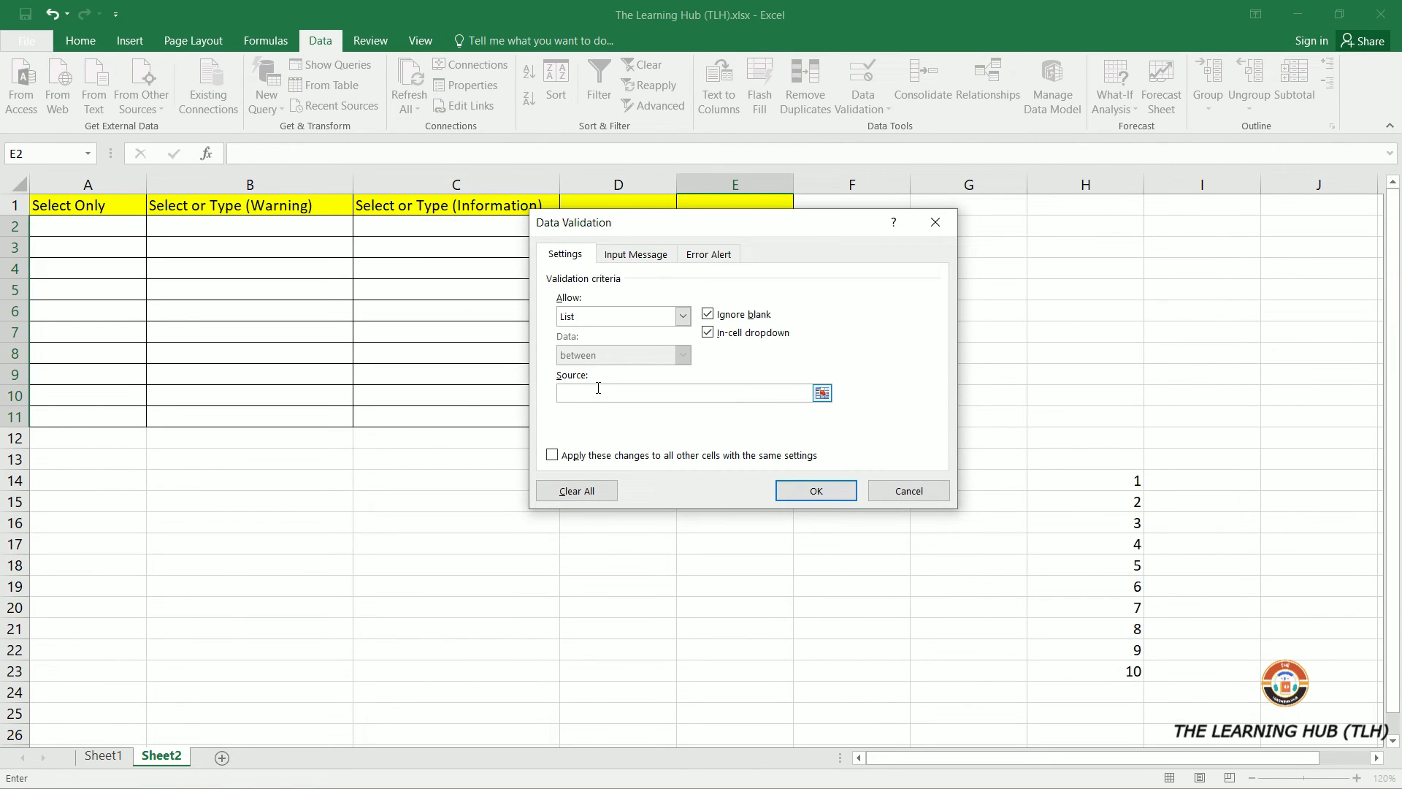
{"action": "left_click", "coordinate": [822, 395]}
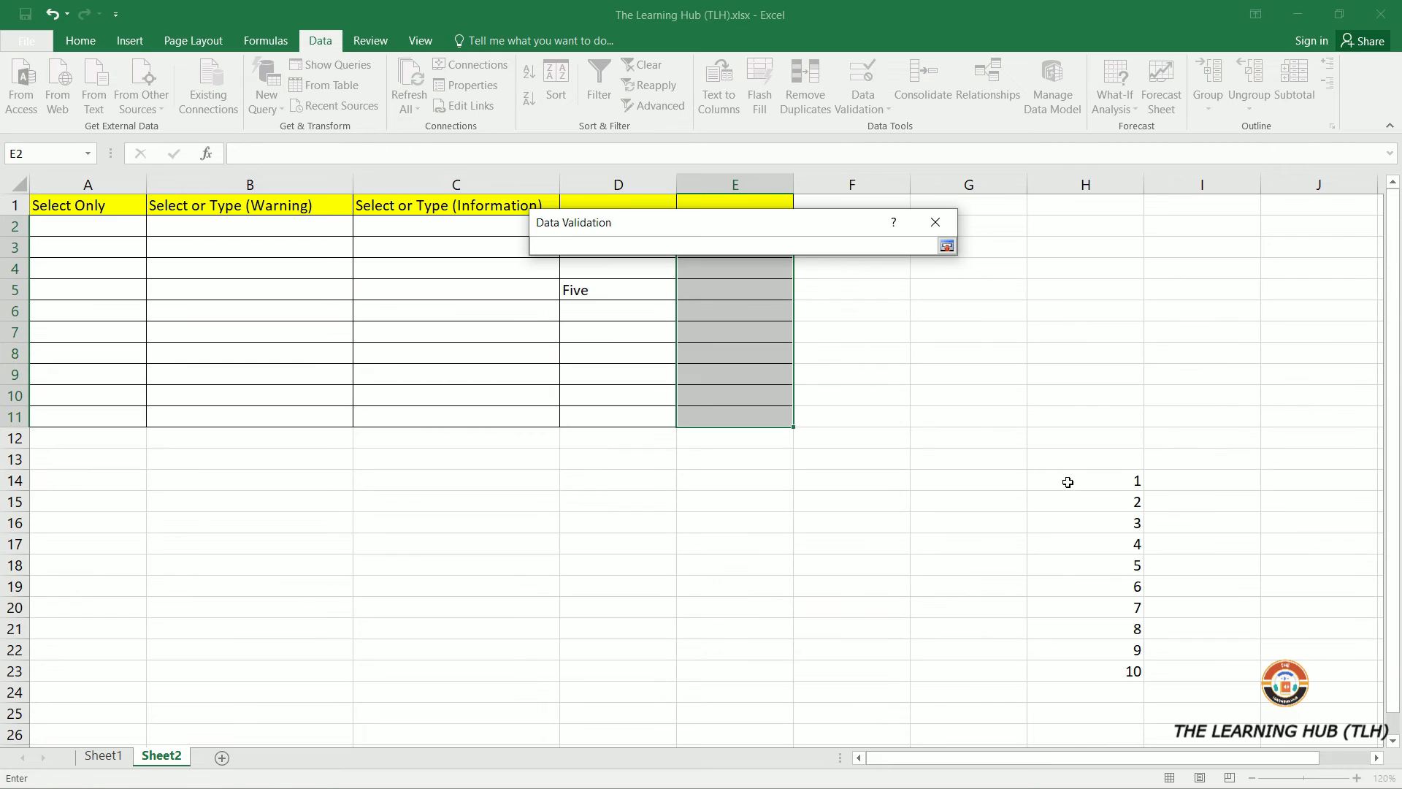
{"action": "left_click_drag", "start_coordinate": [1068, 482], "coordinate": [1073, 671]}
{"action": "left_click", "coordinate": [946, 246]}
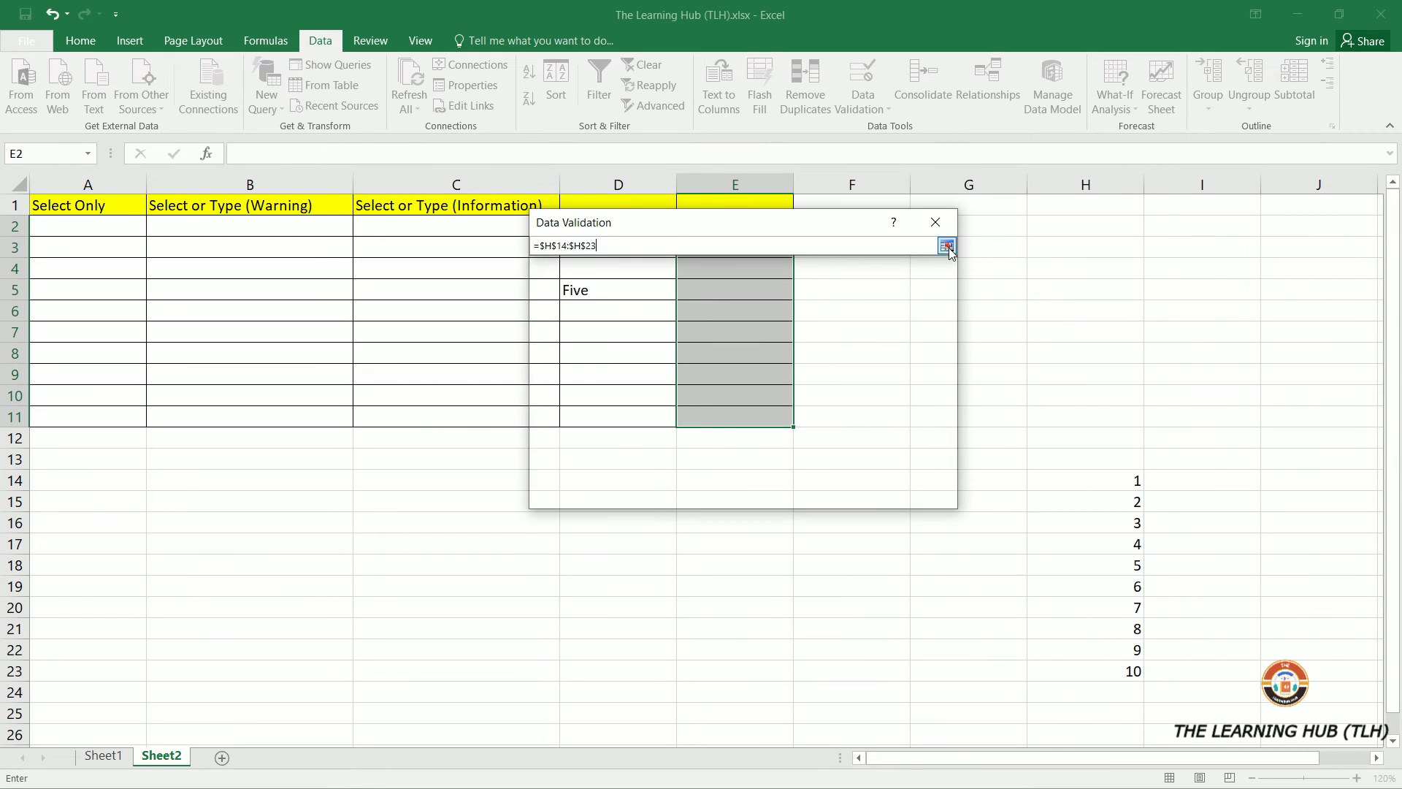
{"action": "left_click", "coordinate": [818, 490]}
{"action": "left_click", "coordinate": [855, 501]}
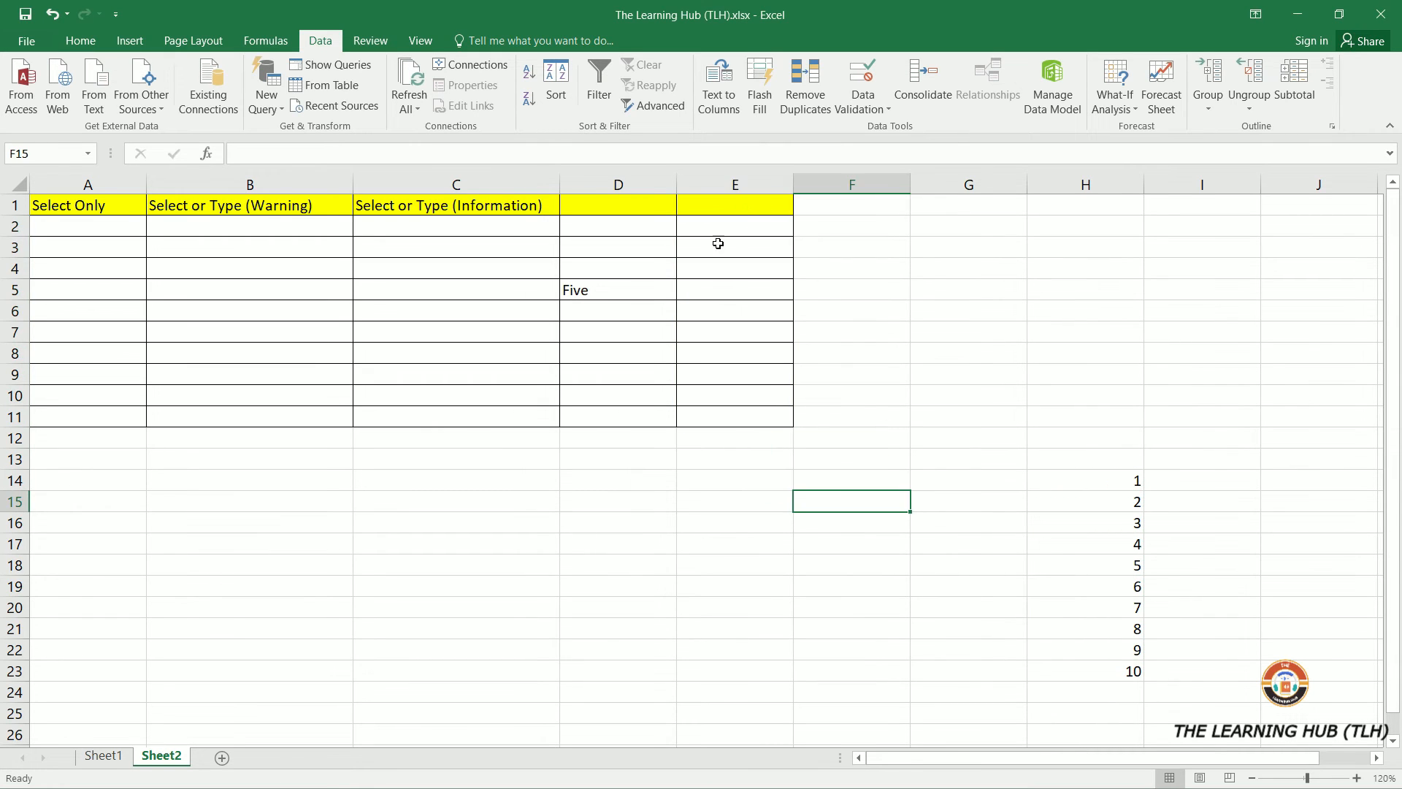
- Check the drop-down options in cell E3 against the source numbers in column H
{"action": "left_click", "coordinate": [718, 244]}
{"action": "left_click", "coordinate": [802, 249]}
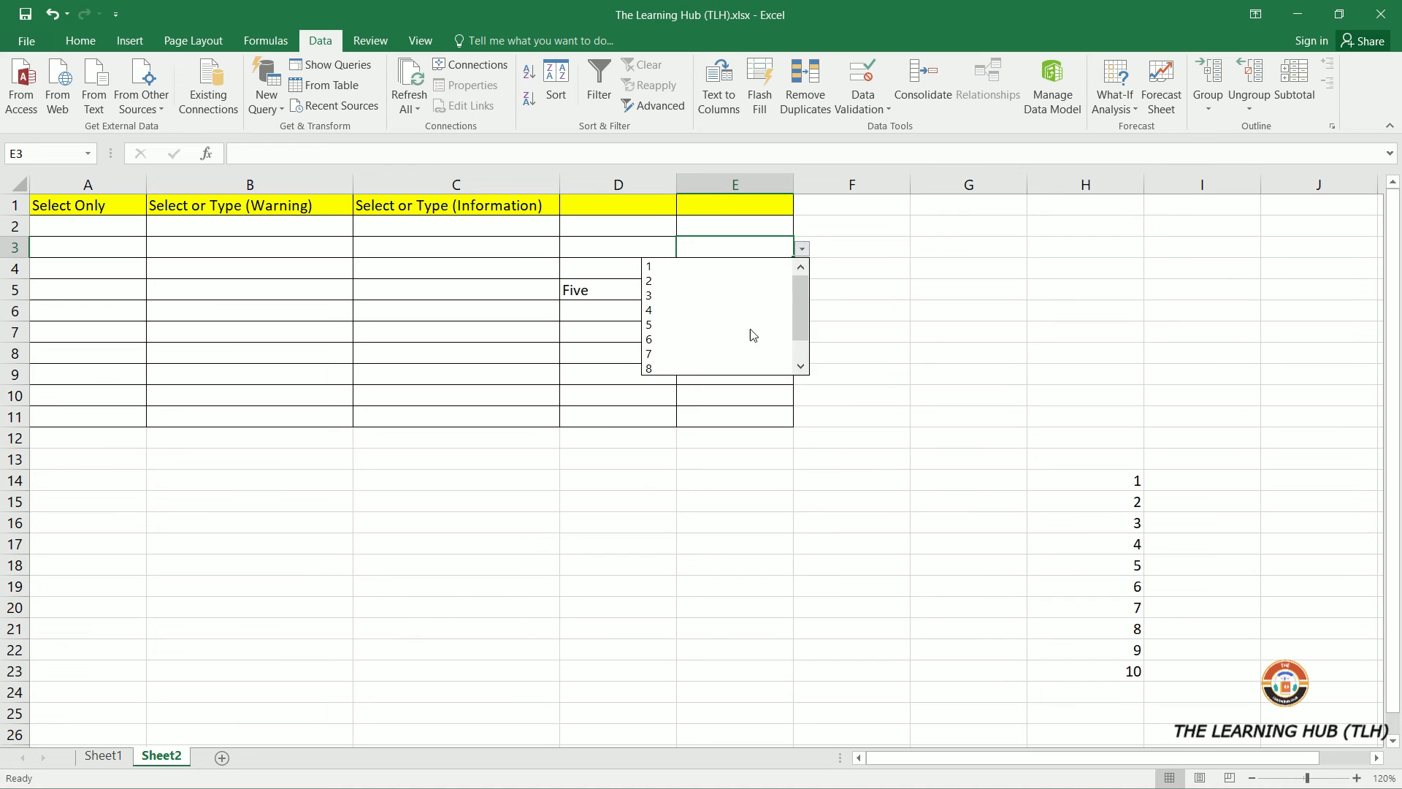
{"action": "scroll", "coordinate": [712, 295], "scroll_direction": "down", "scroll_amount": 1}
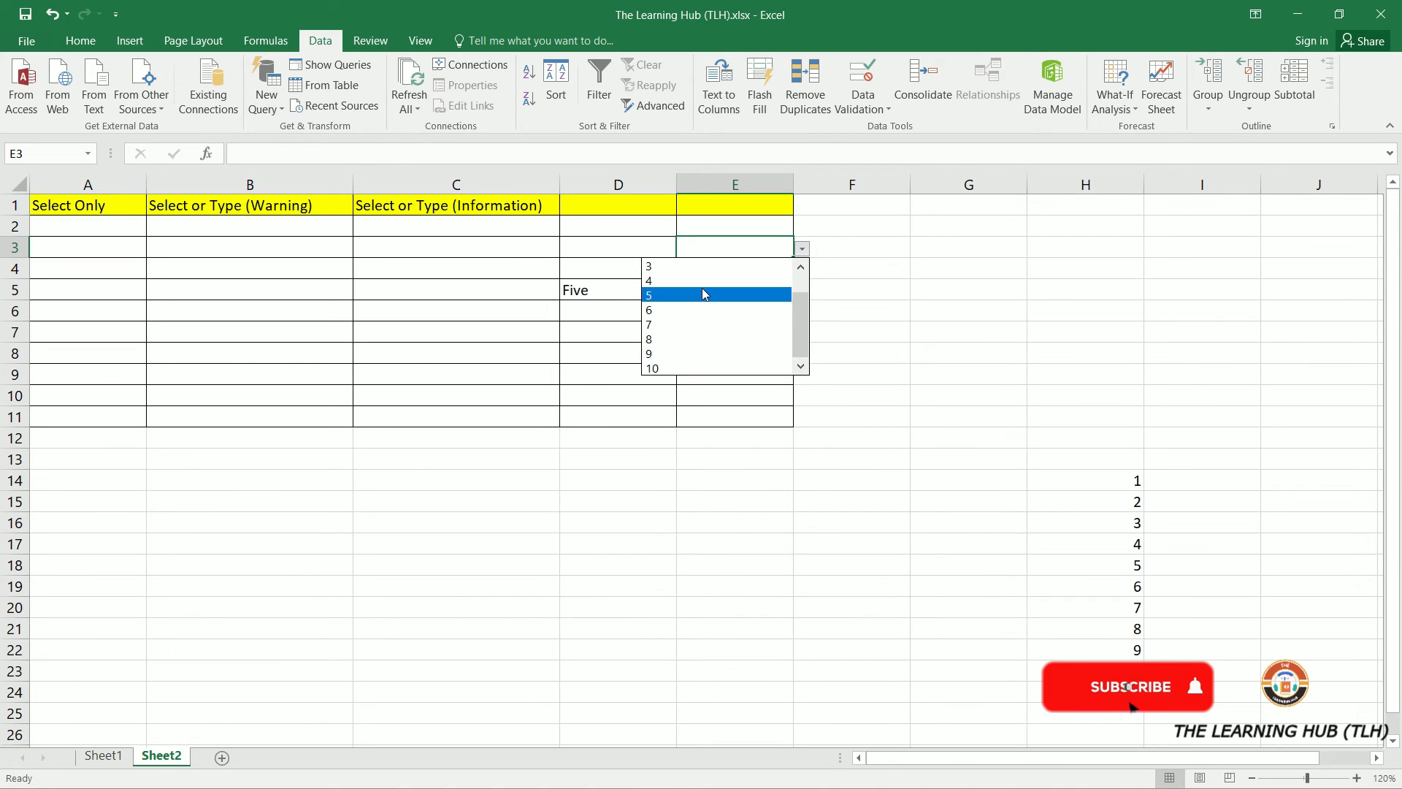
{"action": "left_click", "coordinate": [801, 279]}
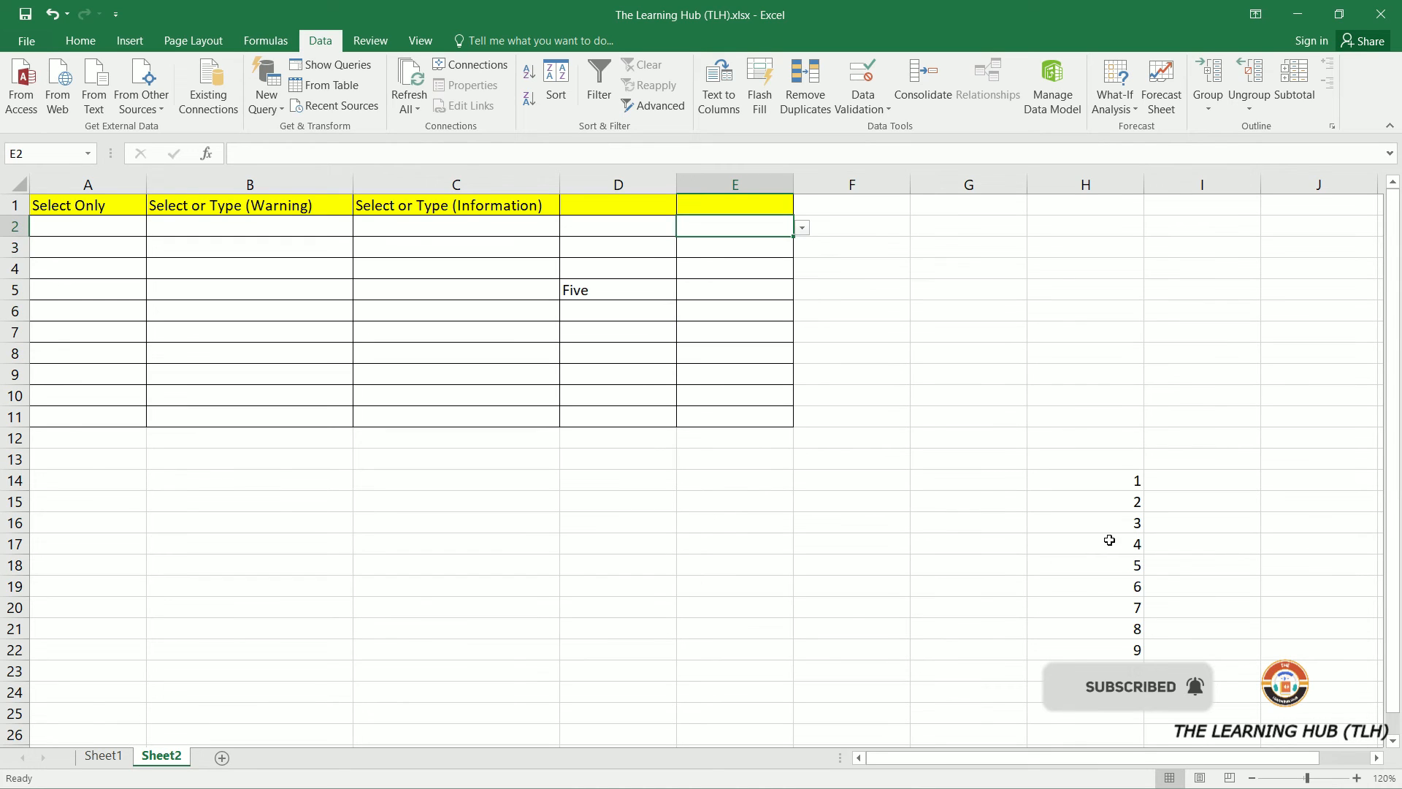
{"action": "left_click_drag", "start_coordinate": [1097, 482], "coordinate": [1098, 683]}
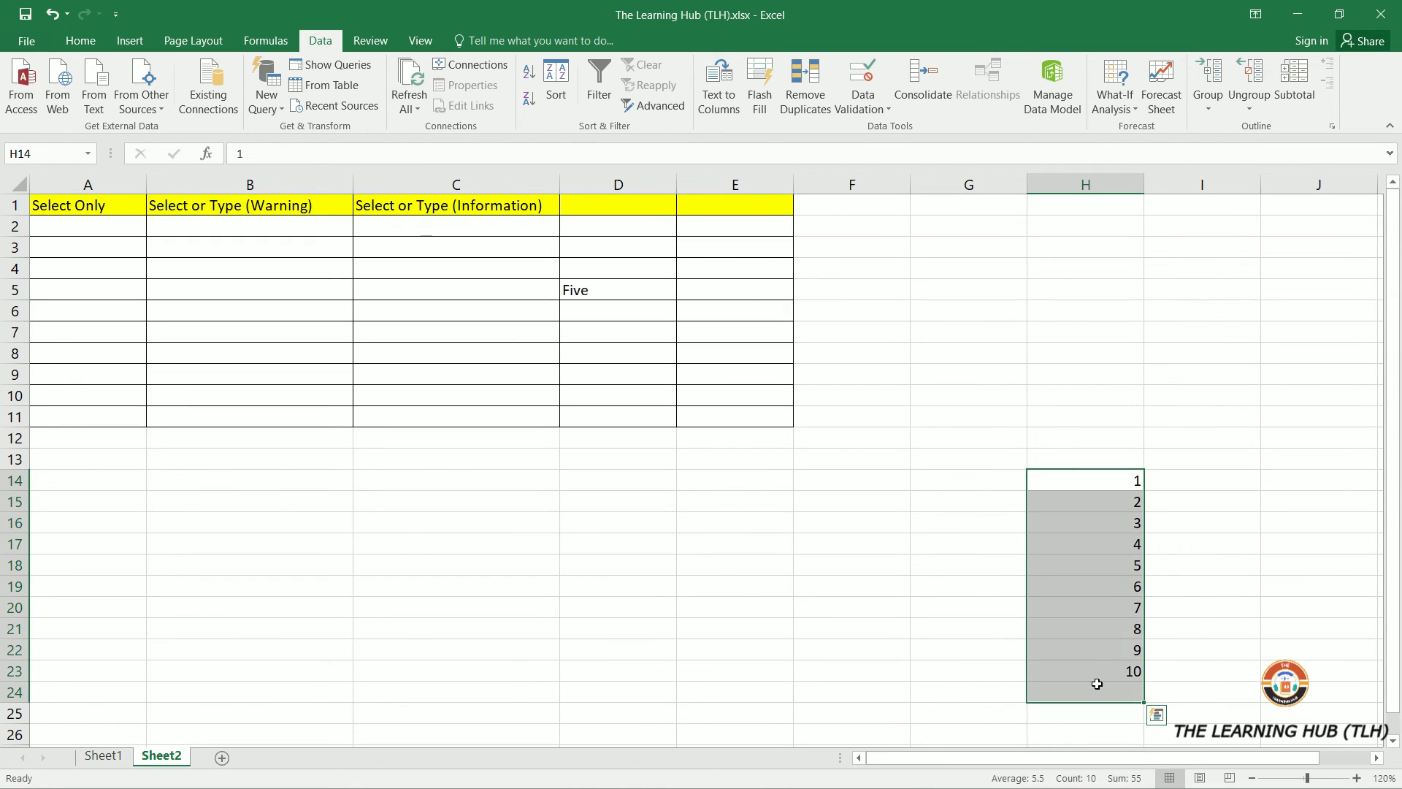
{"action": "left_click", "coordinate": [714, 225]}
- Delete the source numbers in H14:H23
{"action": "left_click_drag", "start_coordinate": [1096, 481], "coordinate": [1122, 672]}
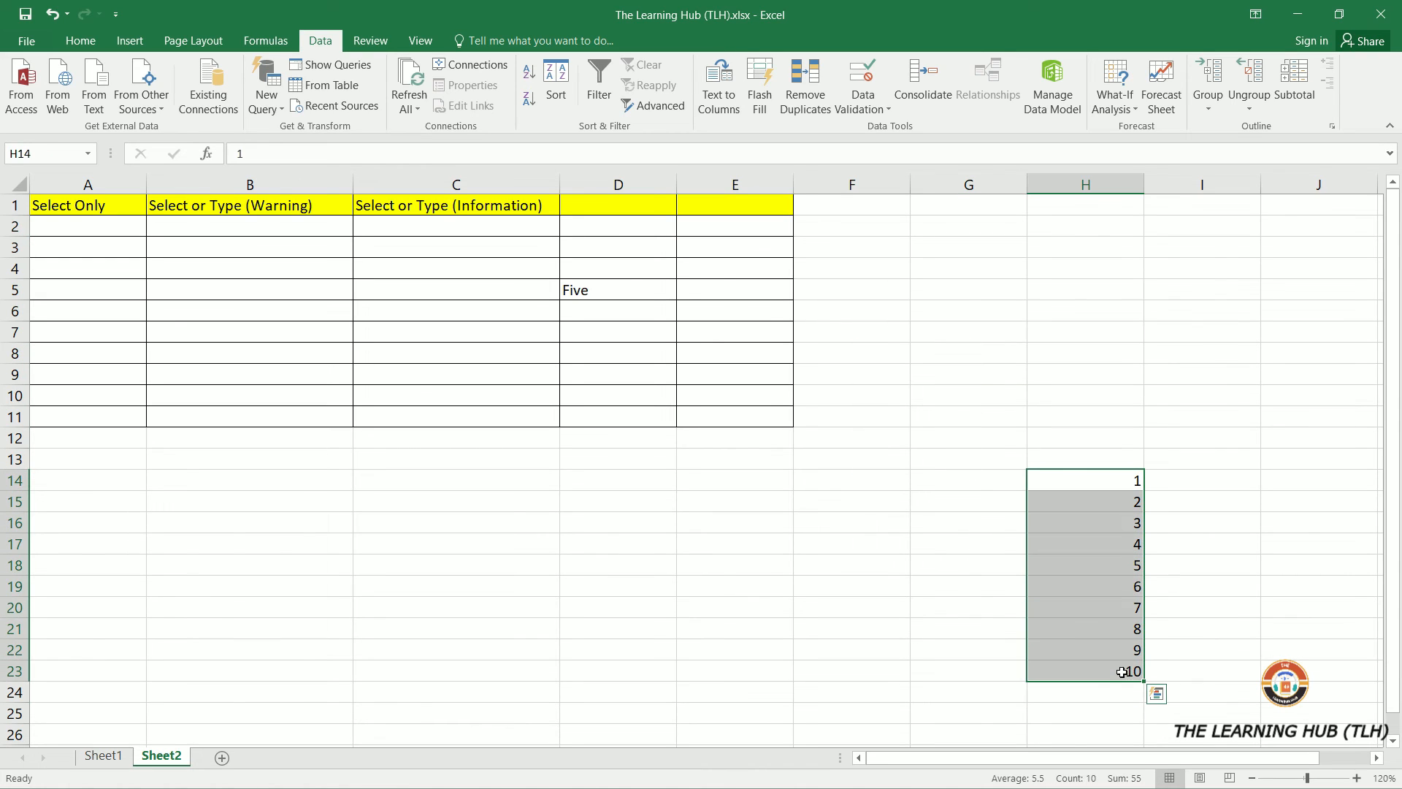
{"action": "key", "text": "Delete"}
{"action": "left_click", "coordinate": [1084, 482]}
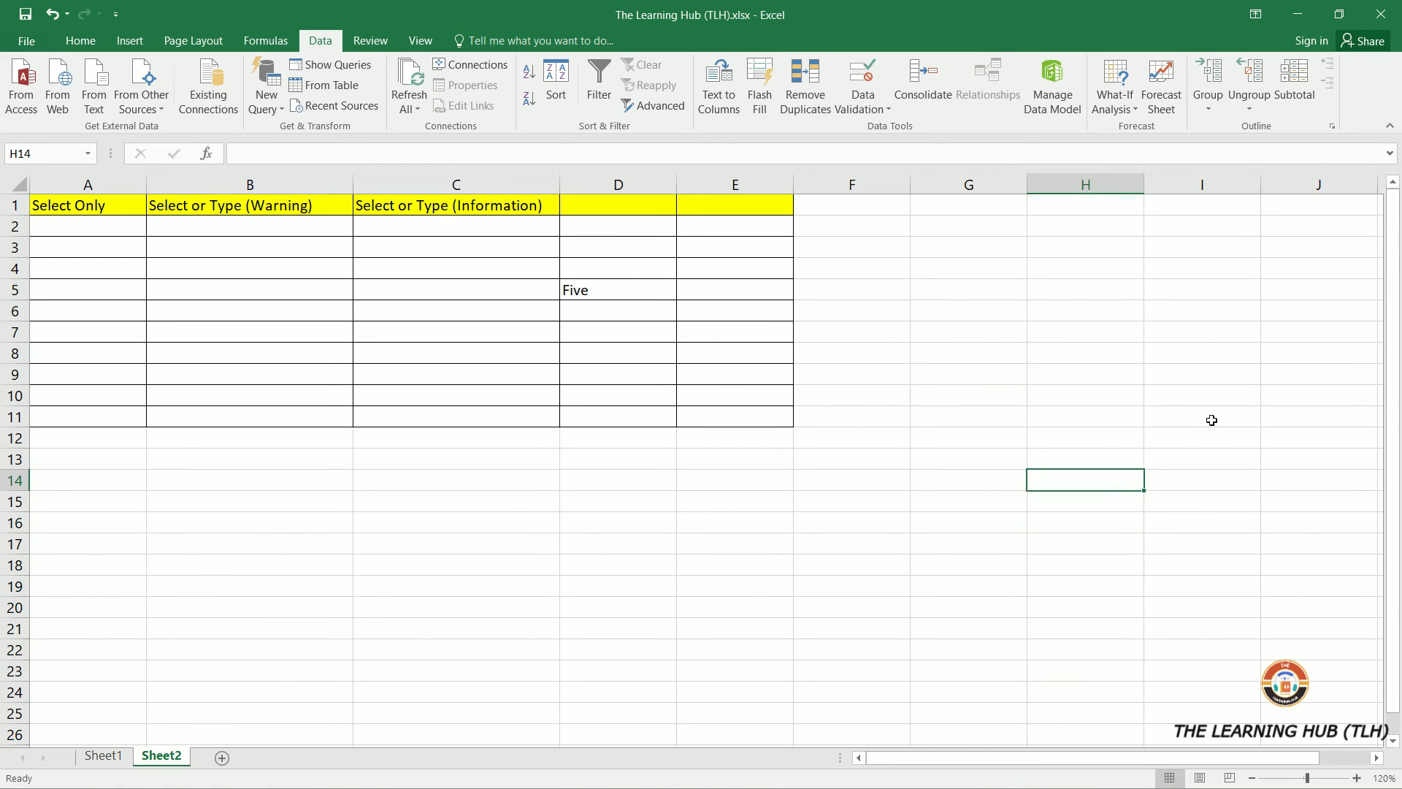
- Check how the drop-down list in cell E2 looks with its source numbers deleted
{"action": "left_click", "coordinate": [754, 225]}
{"action": "left_click", "coordinate": [803, 228]}
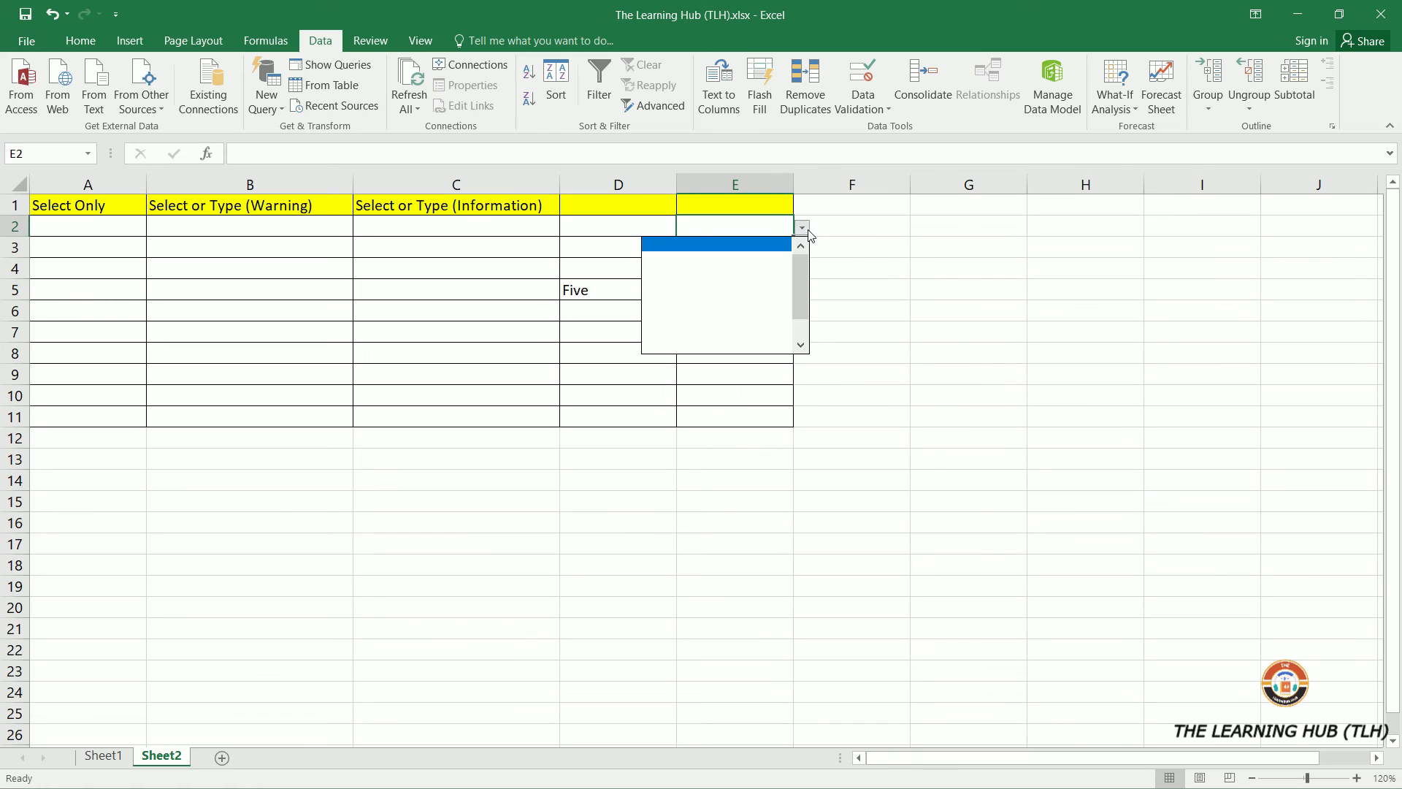
{"action": "left_click", "coordinate": [738, 307]}
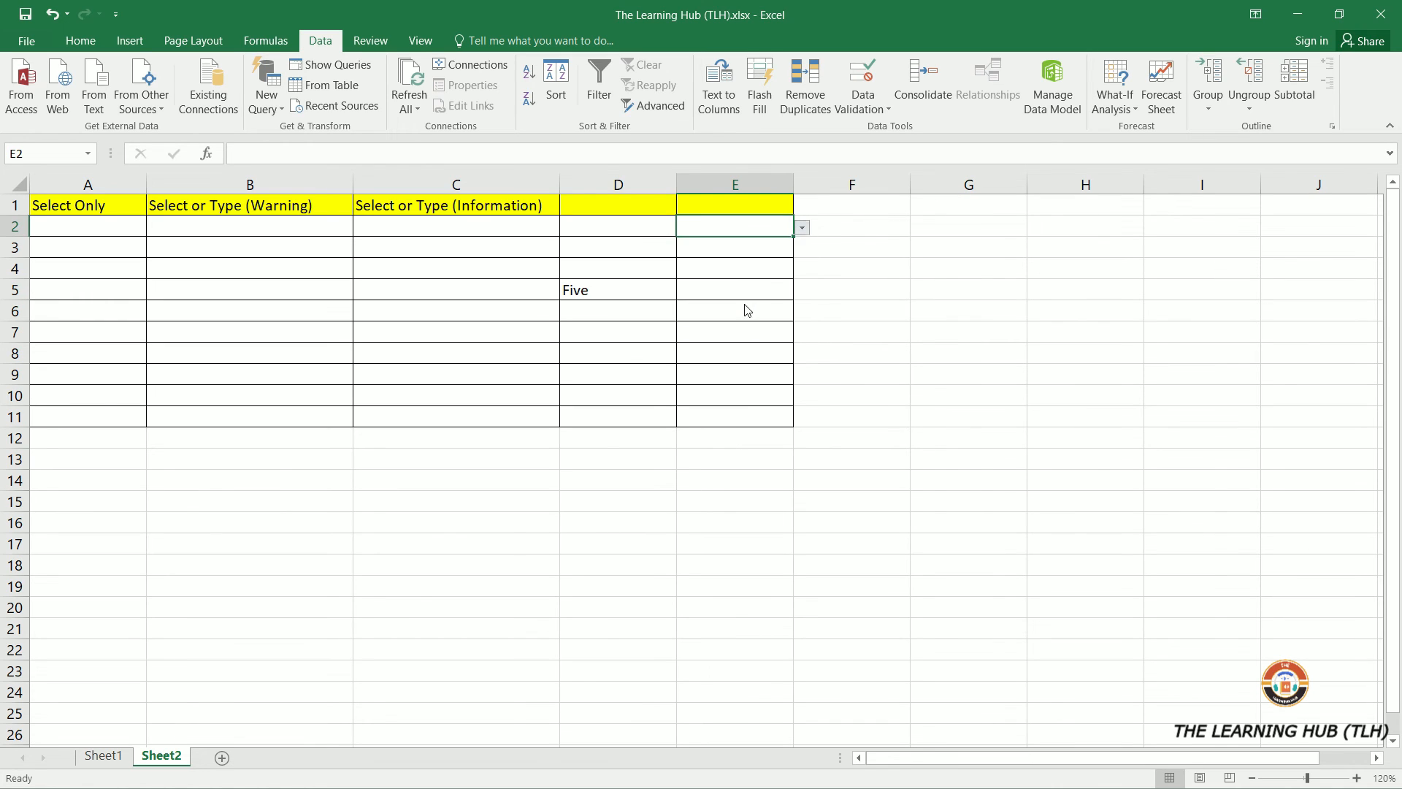
- Undo the deletion of the source numbers in column H
{"action": "left_click", "coordinate": [726, 250]}
{"action": "left_click_drag", "start_coordinate": [1085, 480], "coordinate": [1095, 691]}
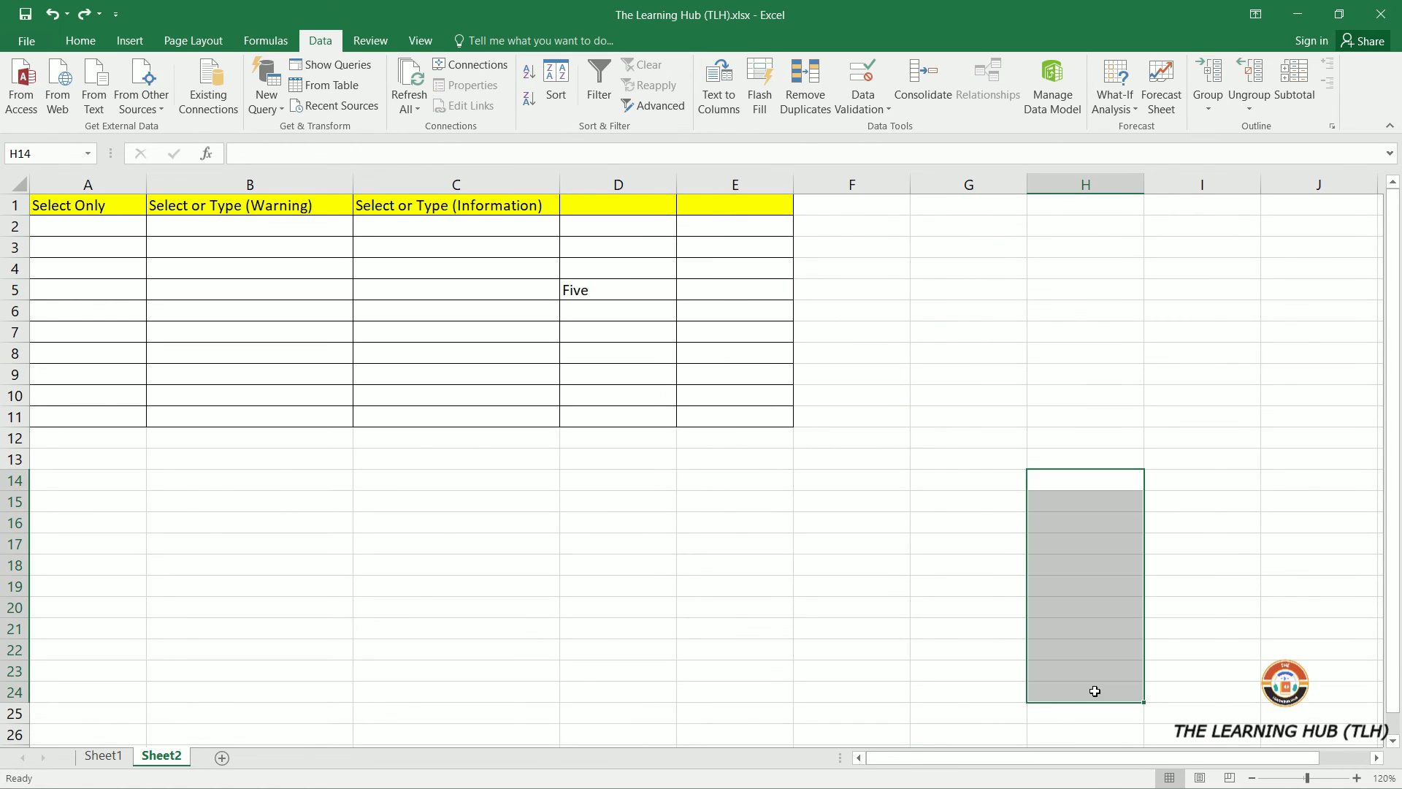
{"action": "key", "text": "ctrl+z"}
{"action": "left_click", "coordinate": [1100, 484]}
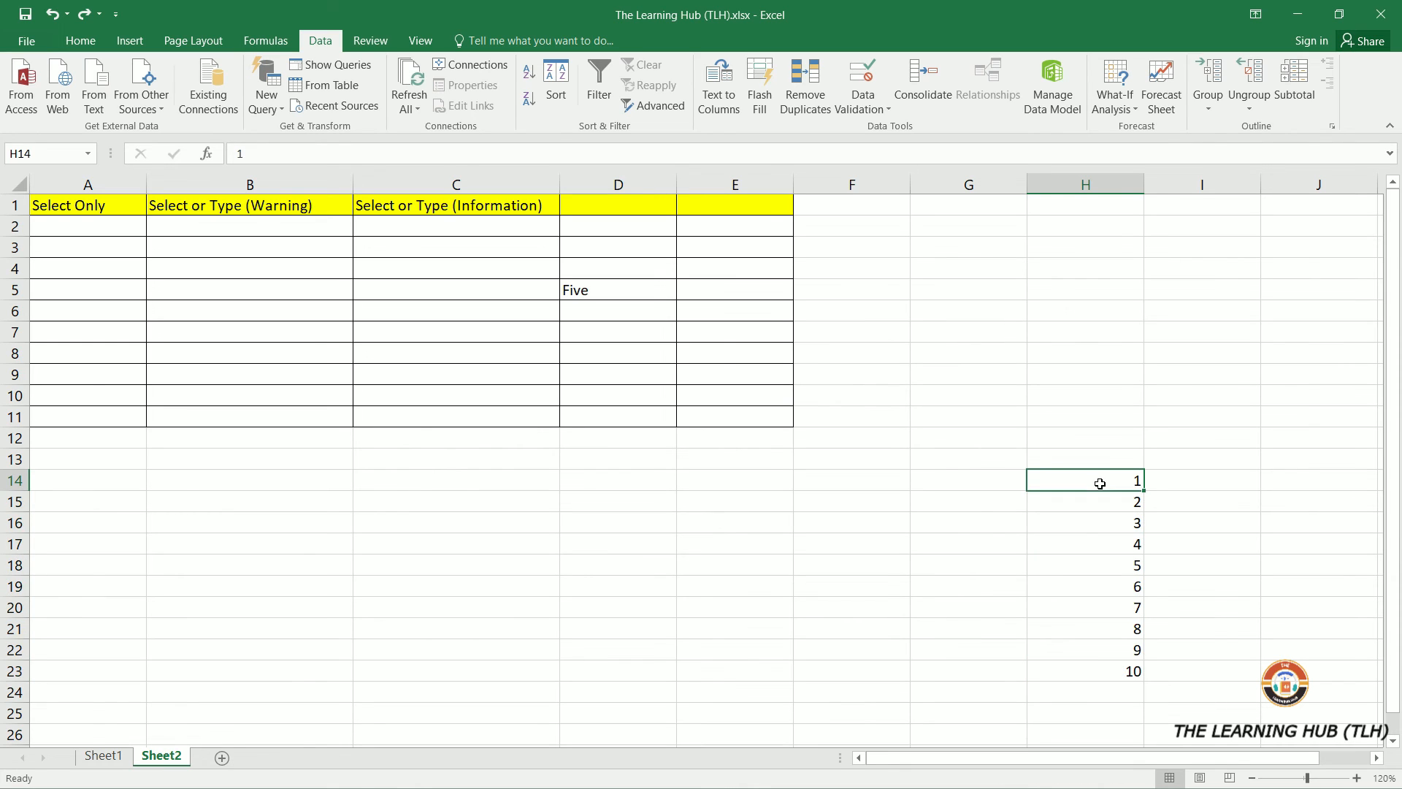
- Review the source numbers in H14:H23 and recheck the drop-down options in cell E3
{"action": "left_click_drag", "start_coordinate": [1100, 483], "coordinate": [1106, 670]}
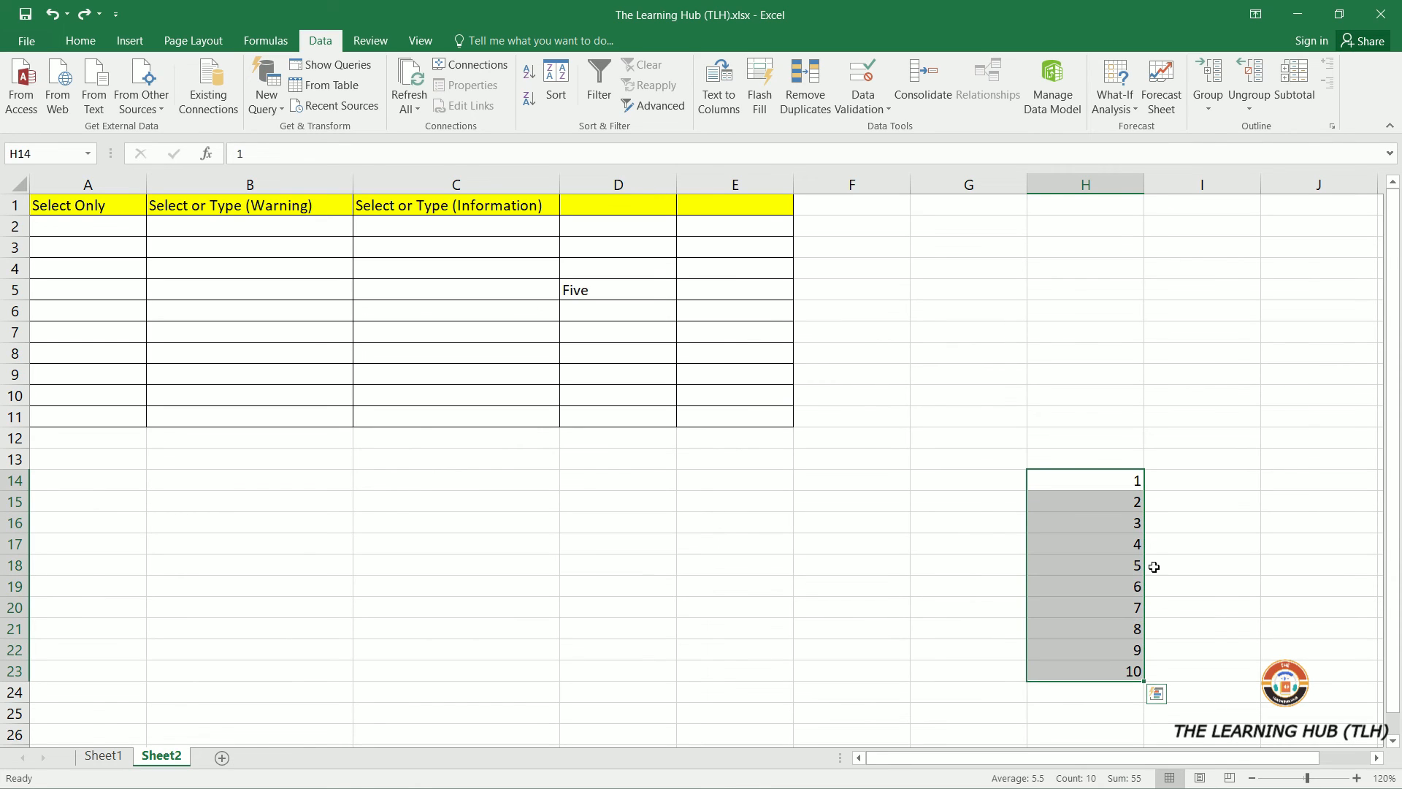
{"action": "left_click", "coordinate": [1098, 480]}
{"action": "left_click", "coordinate": [721, 253]}
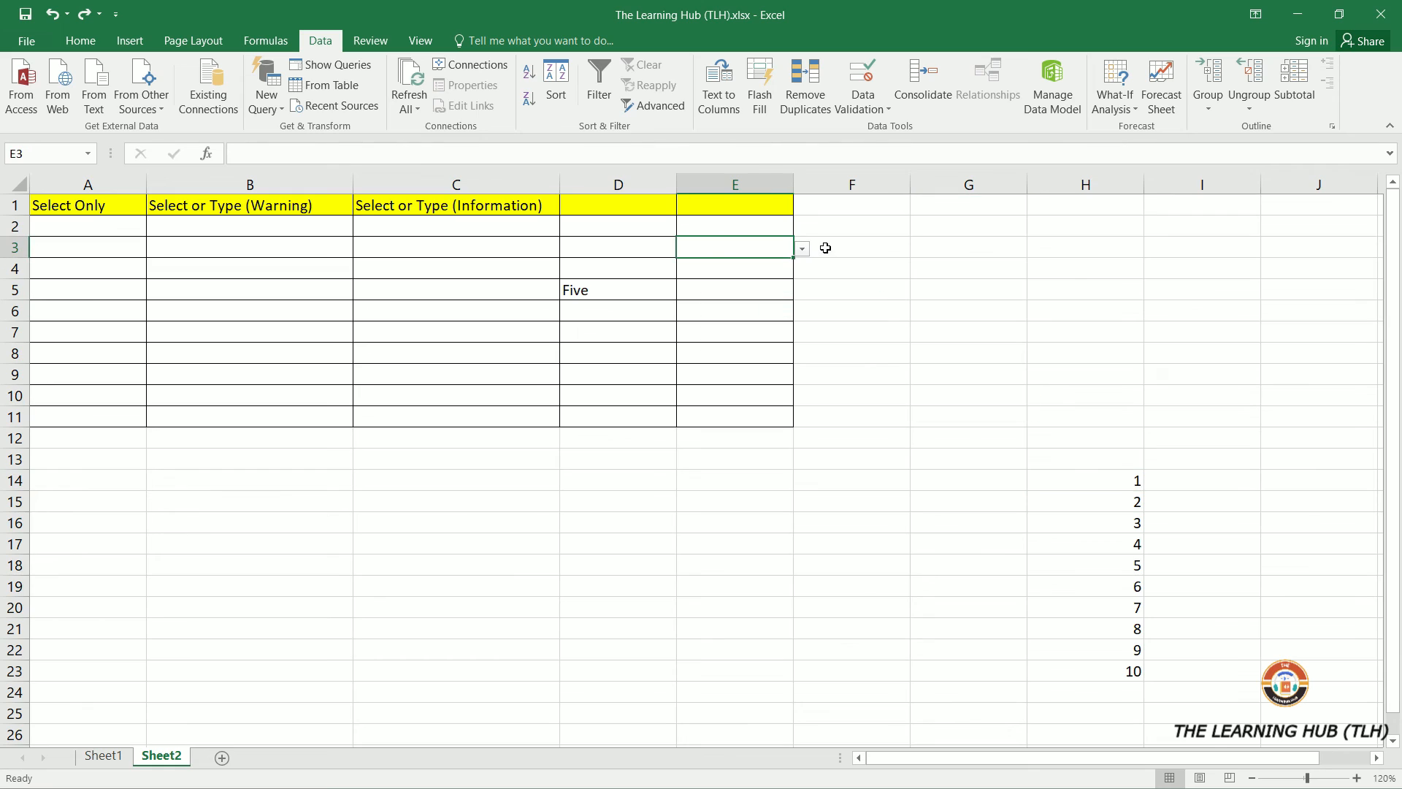
{"action": "left_click", "coordinate": [802, 249]}
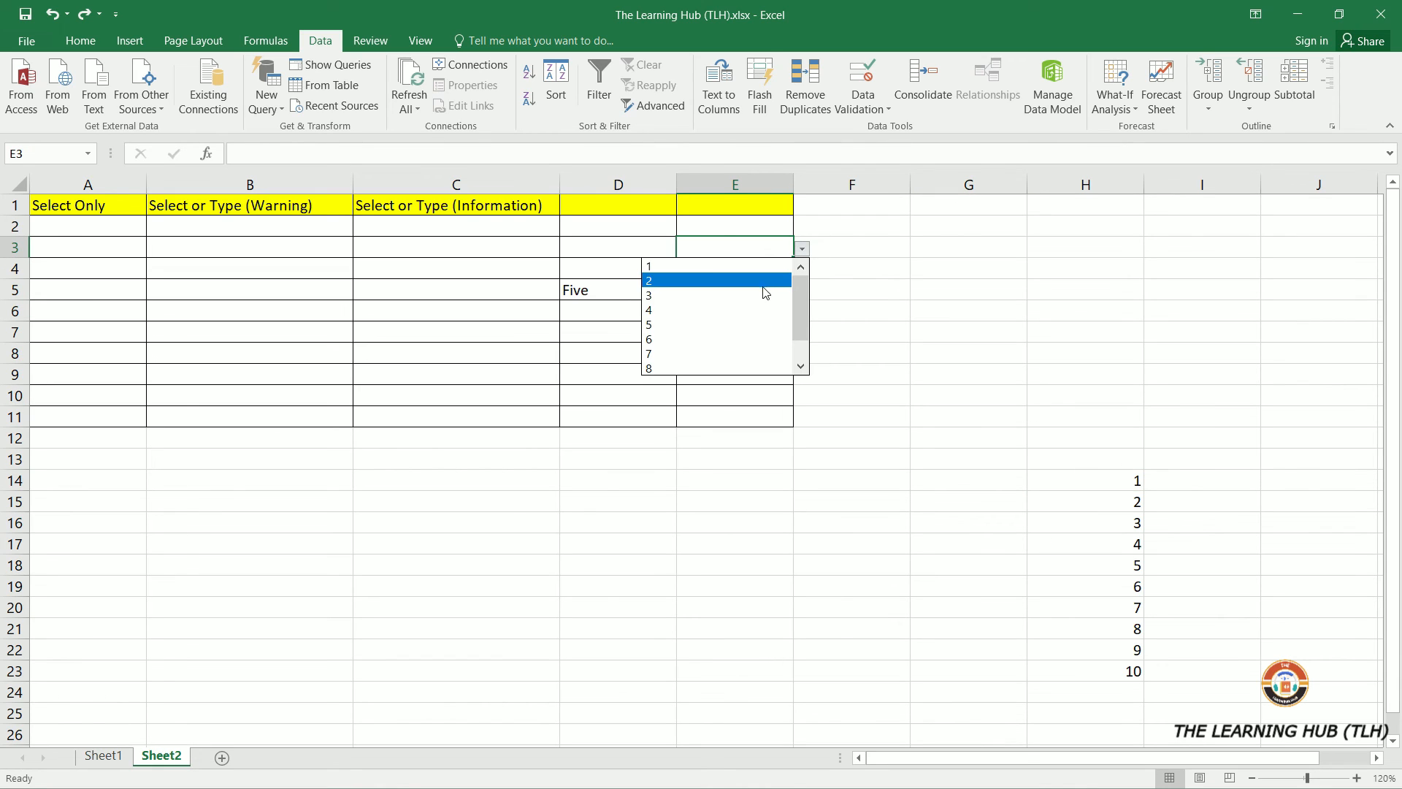
{"action": "left_click", "coordinate": [926, 291]}
- Check the drop-down options in cell B4 and close the list without choosing a value
{"action": "left_click", "coordinate": [309, 263]}
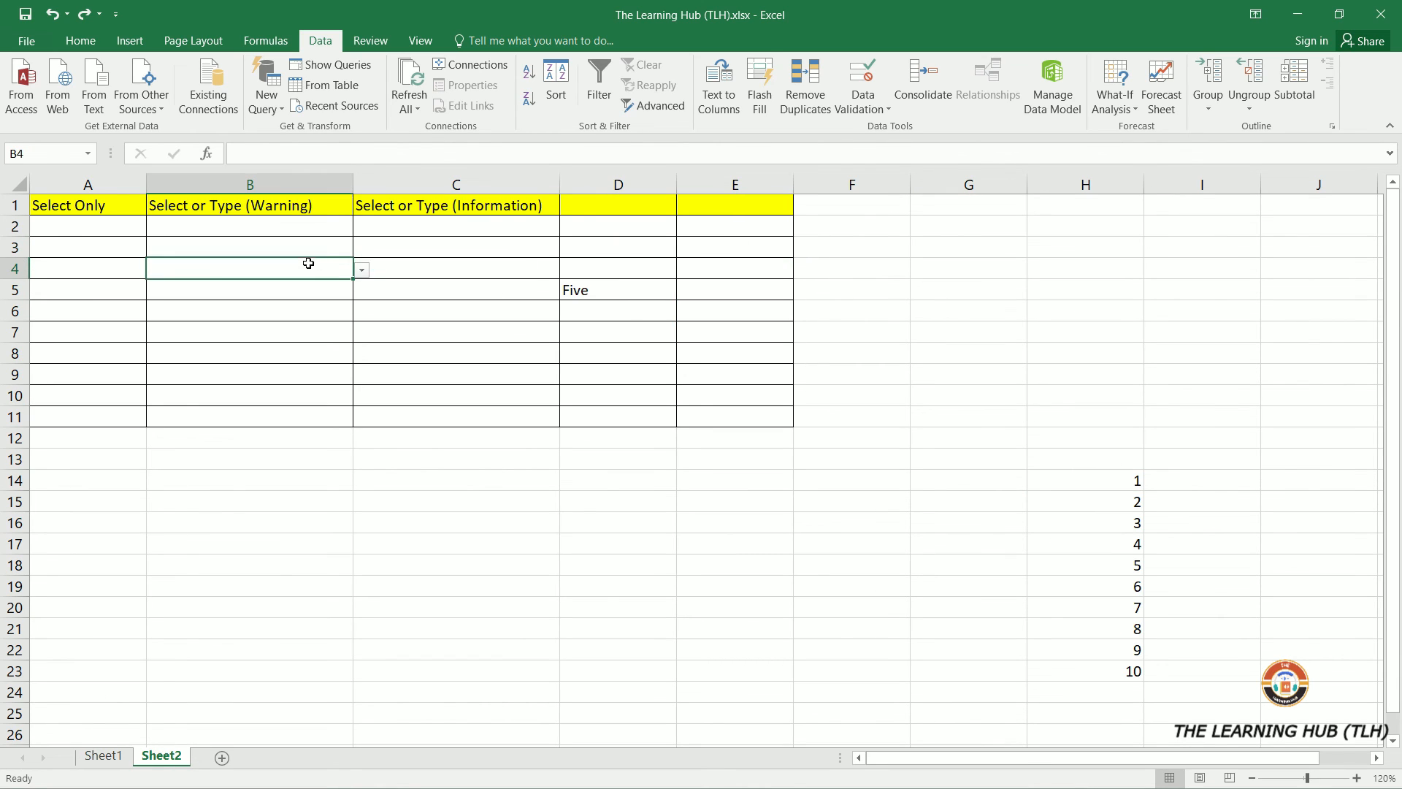
{"action": "left_click", "coordinate": [361, 271]}
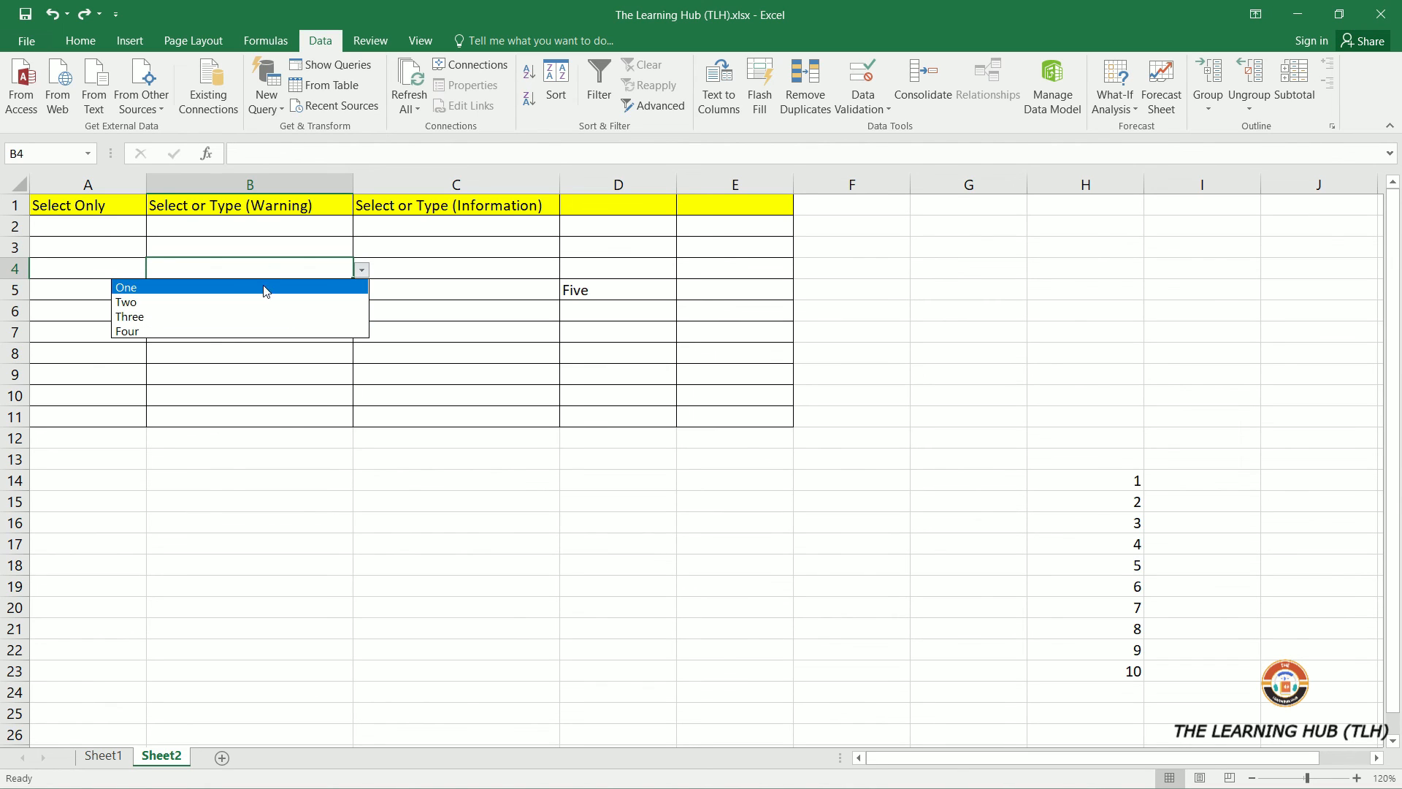
{"action": "key", "text": "Escape"}
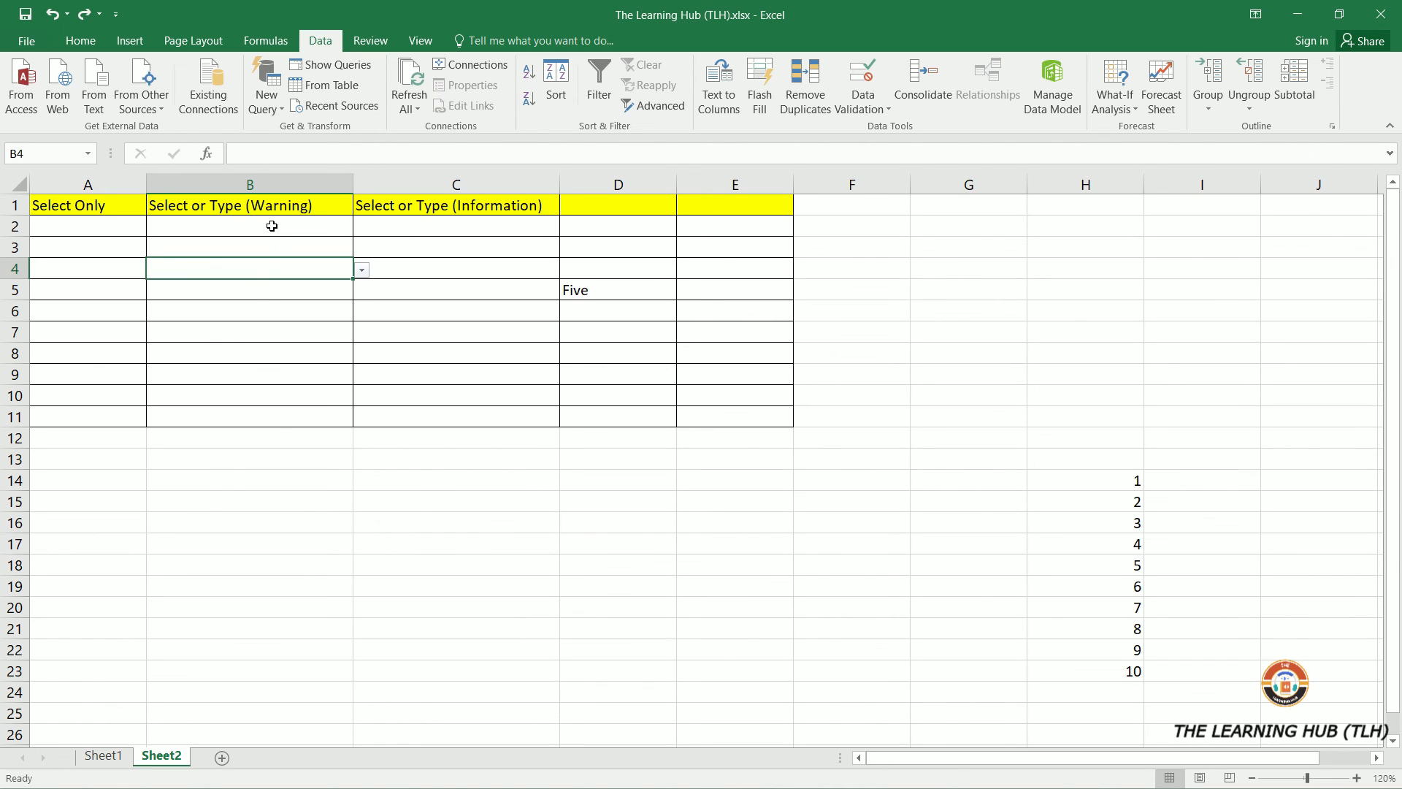
- Examine the list source in the data validation settings of cells B2:B11 and cancel without changing it
{"action": "left_click_drag", "start_coordinate": [272, 226], "coordinate": [279, 418]}
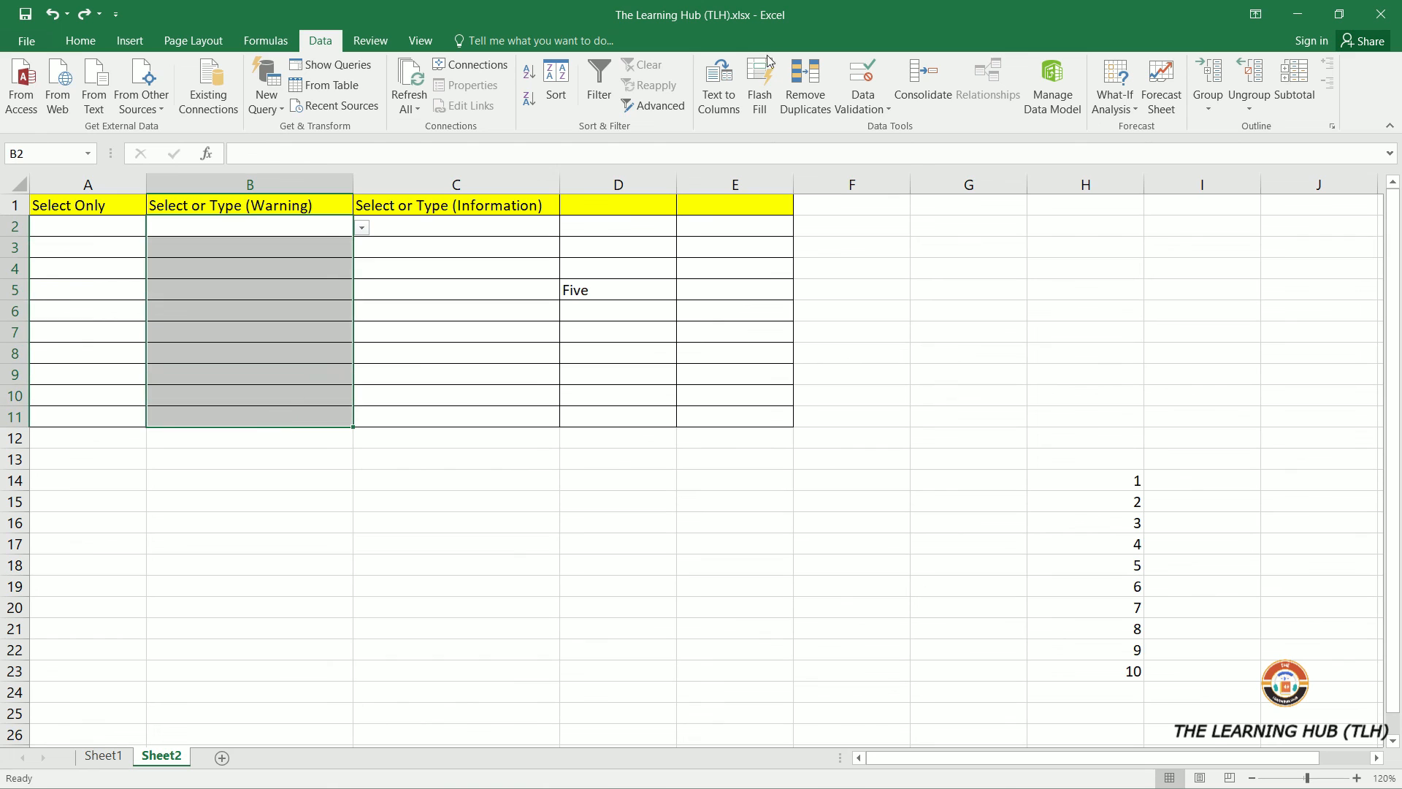
{"action": "left_click", "coordinate": [852, 111]}
{"action": "left_click", "coordinate": [870, 130]}
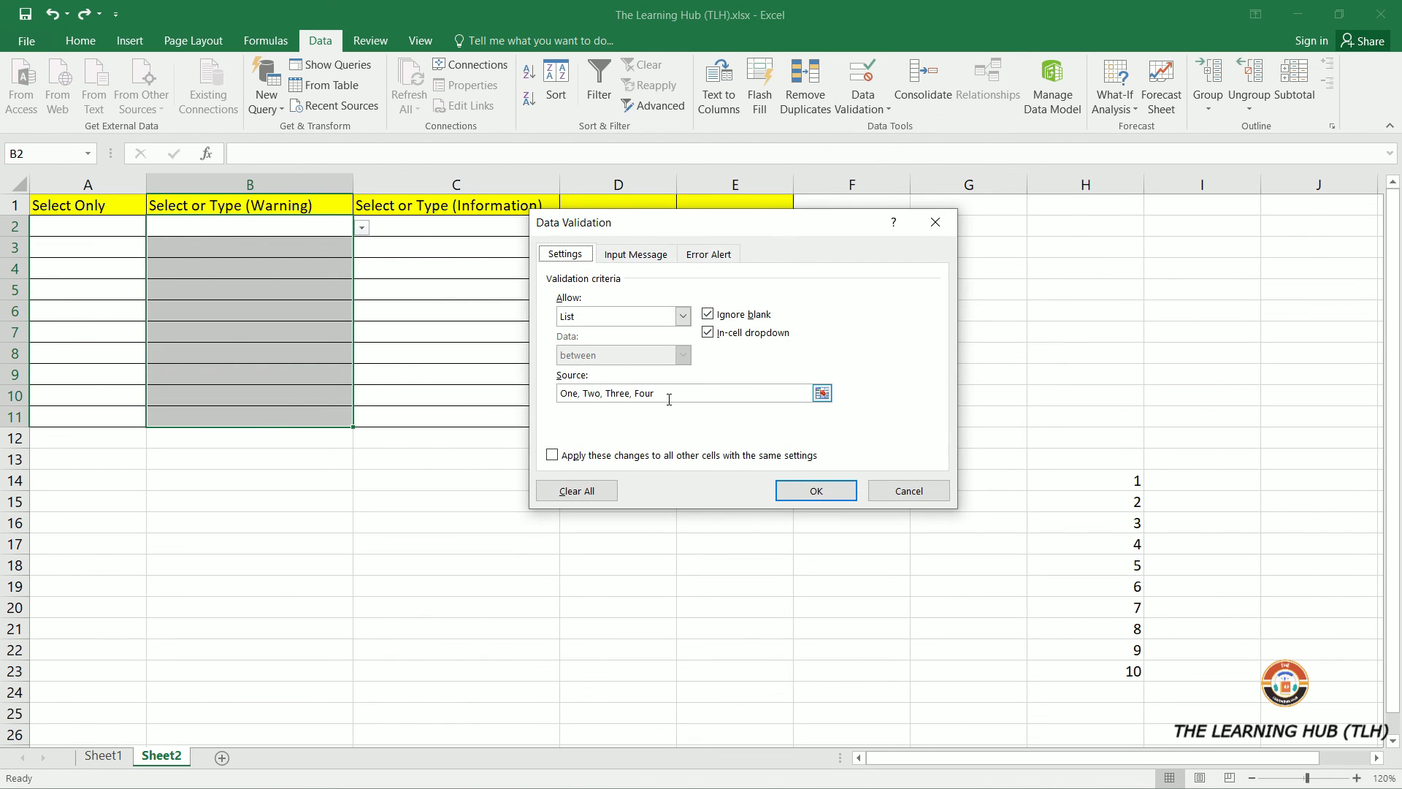
{"action": "left_click_drag", "start_coordinate": [664, 396], "coordinate": [625, 394]}
{"action": "left_click", "coordinate": [584, 394]}
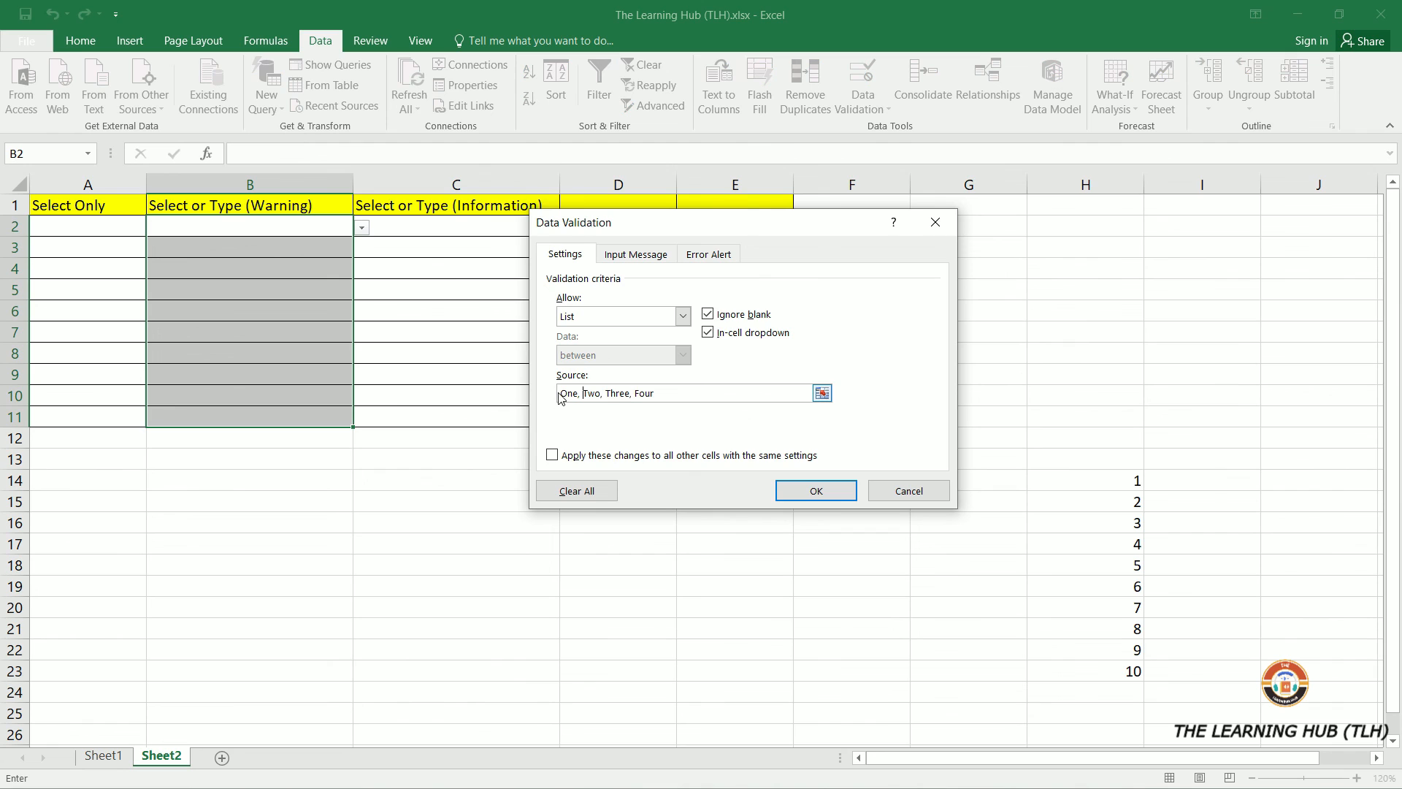
{"action": "left_click", "coordinate": [909, 490]}
{"action": "left_click", "coordinate": [282, 271]}
{"action": "left_click", "coordinate": [253, 228]}
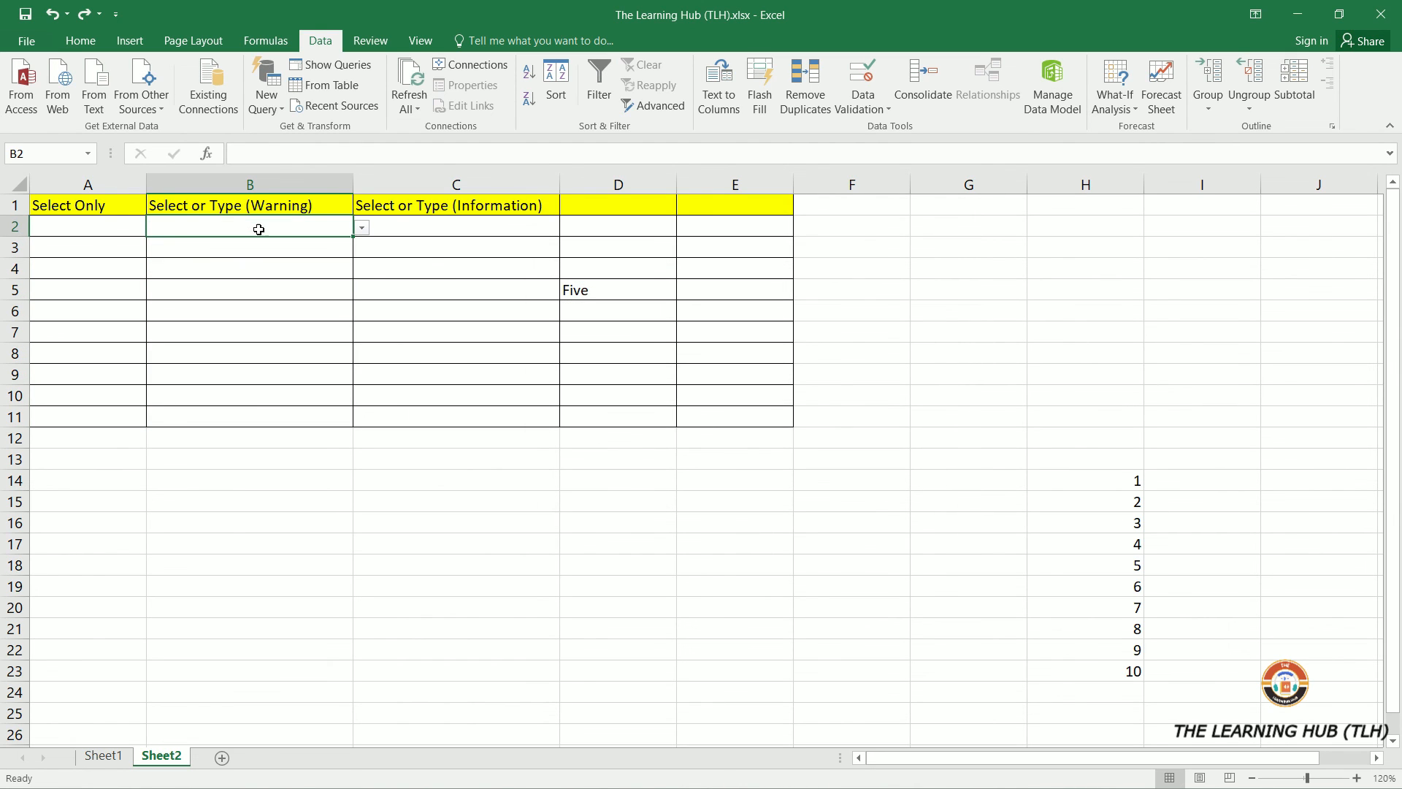